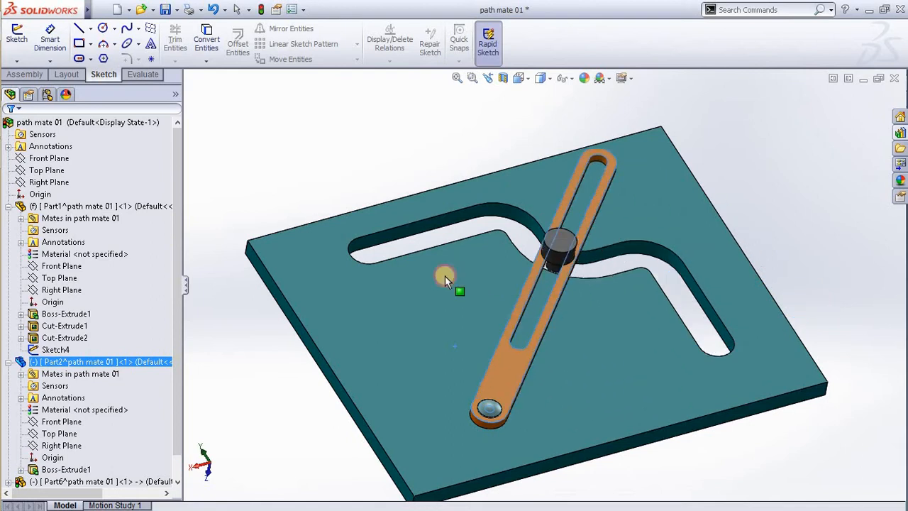
pyautogui.moveTo(733, 229); pyautogui.dragTo(776, 203, button='middle')
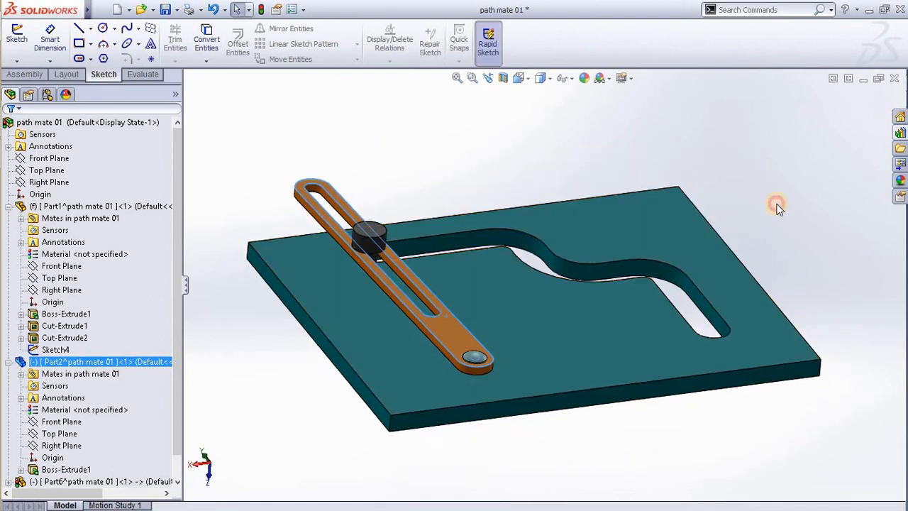
pyautogui.click(778, 208)
pyautogui.hotkey('ctrl', 'n')
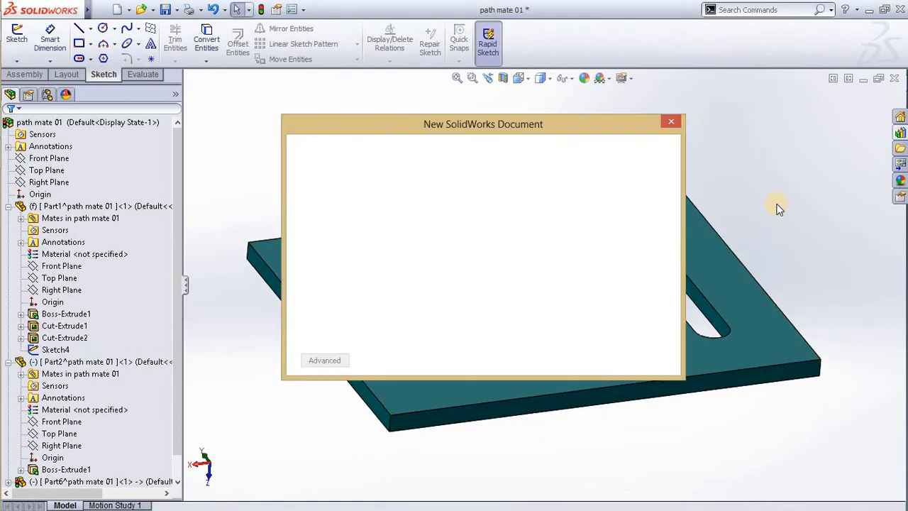
pyautogui.click(347, 143)
pyautogui.click(323, 174)
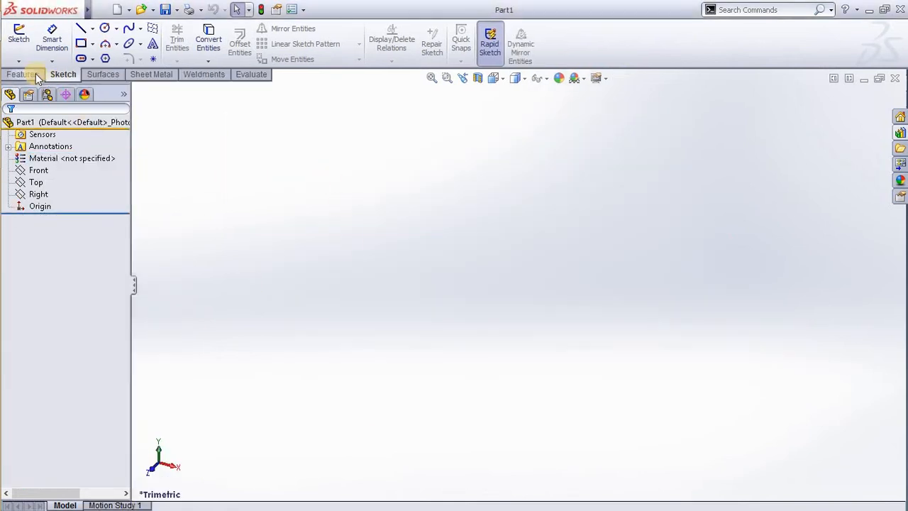
pyautogui.click(899, 84)
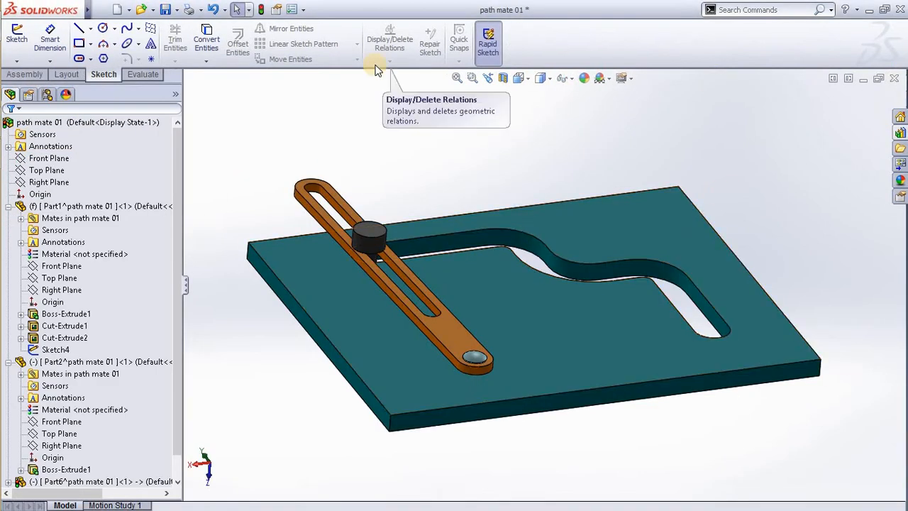
# Create a new assembly from the Tutorial assem template without inserting any existing component
pyautogui.hotkey('ctrl', 'n')
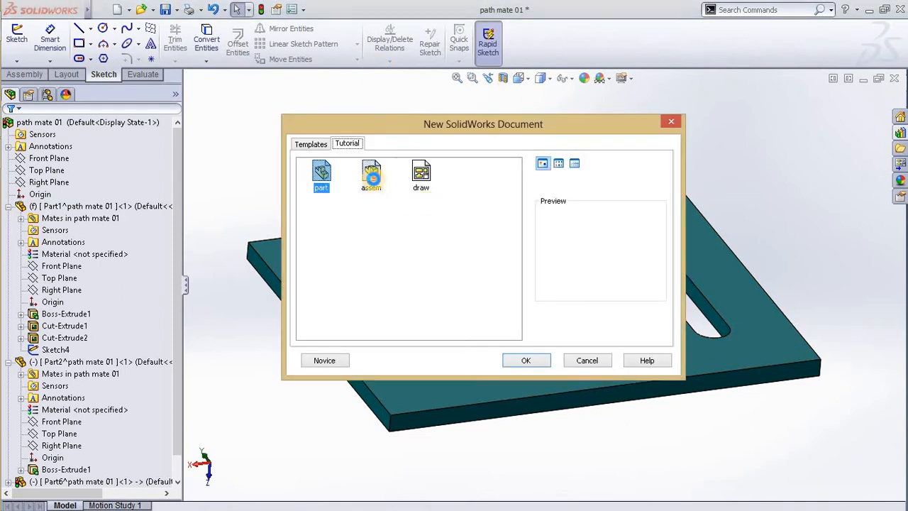
pyautogui.doubleClick(372, 176)
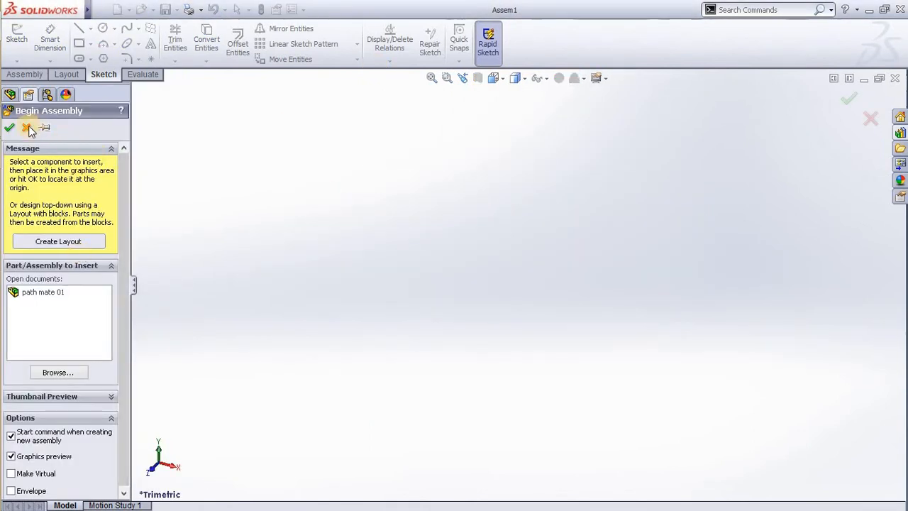
pyautogui.click(27, 128)
pyautogui.click(24, 74)
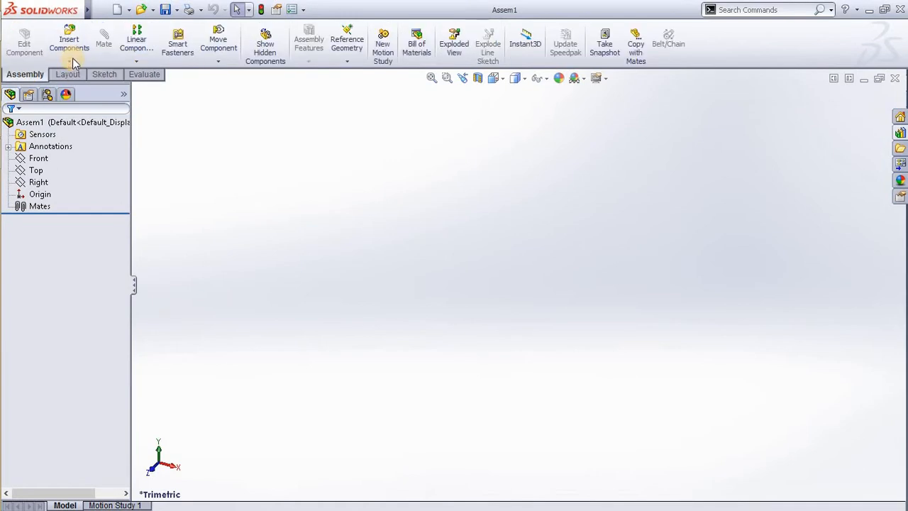
# Start a new part inside the assembly and save the assembly as asm 2 when required
pyautogui.click(72, 63)
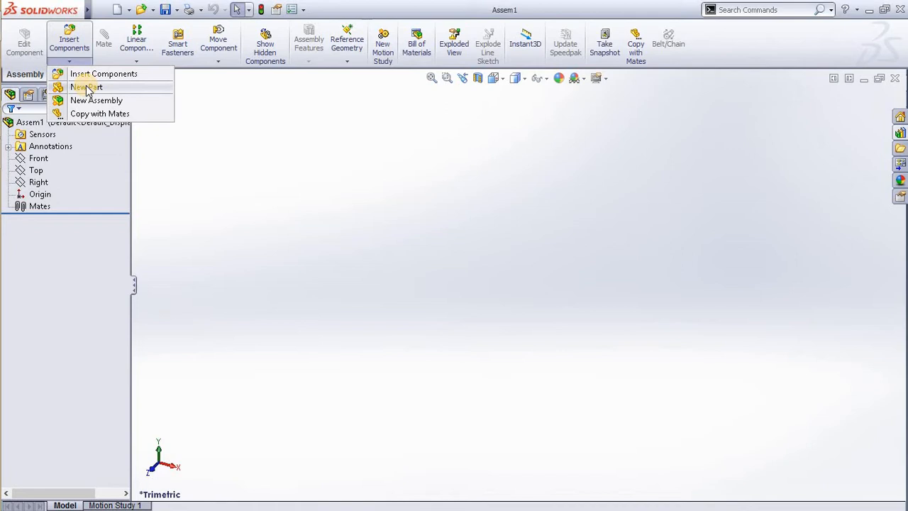
pyautogui.click(86, 88)
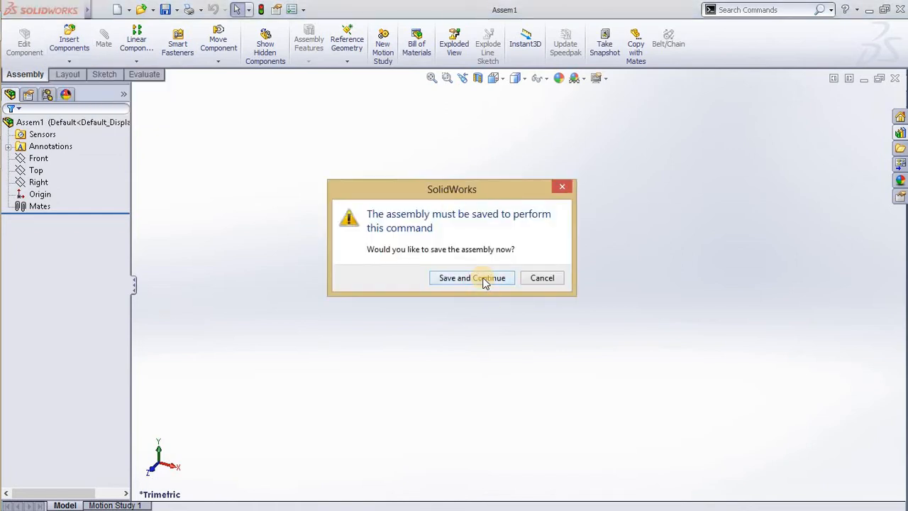
pyautogui.click(485, 278)
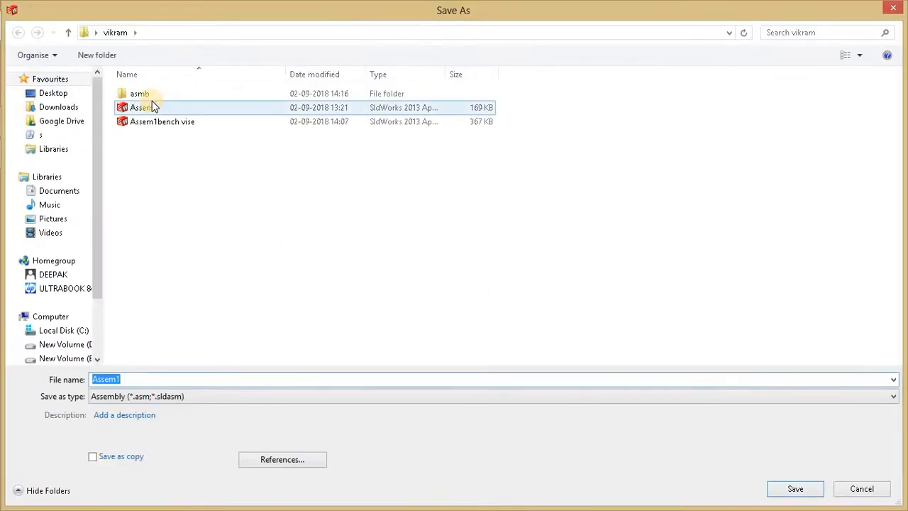
pyautogui.click(171, 158)
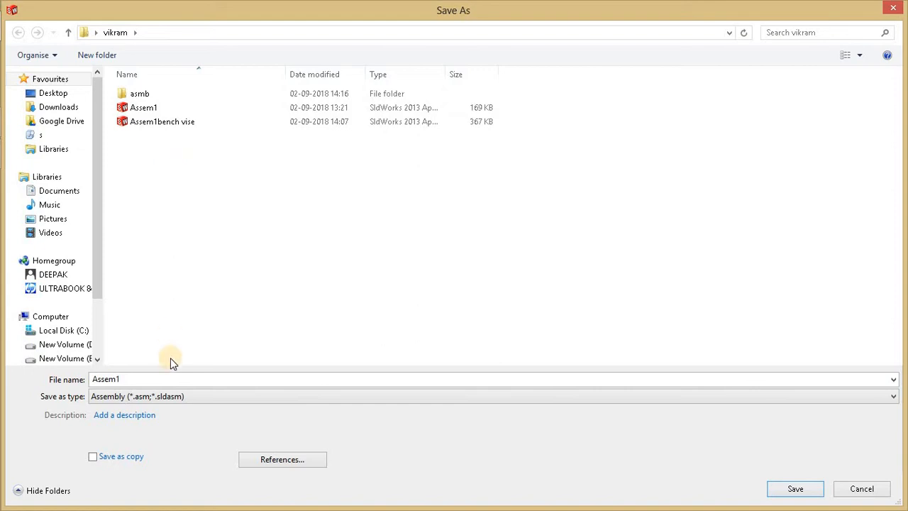
pyautogui.doubleClick(136, 380)
pyautogui.press('BackSpace')
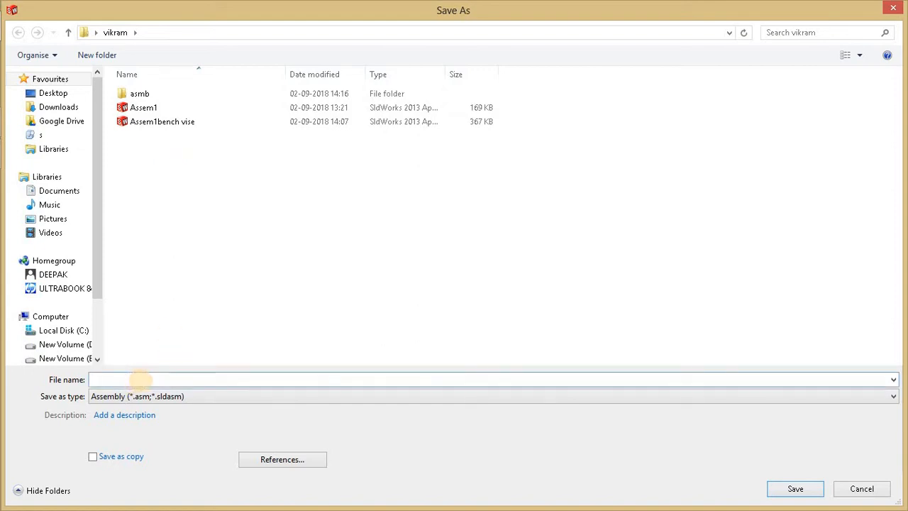
pyautogui.write('asm1')
pyautogui.press('Return')
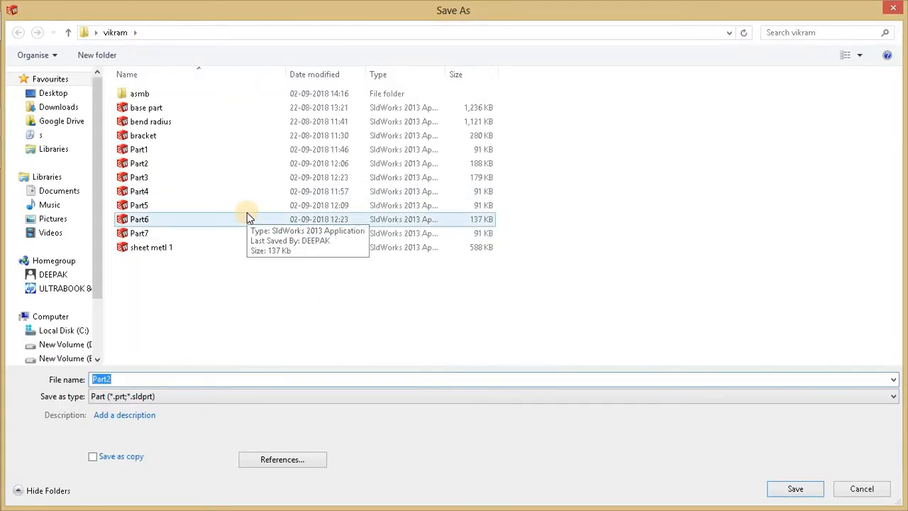
# Save the new part as hbn, place it on the assembly's Front plane and expand its feature tree
pyautogui.write('asm 2')
pyautogui.press('Return')
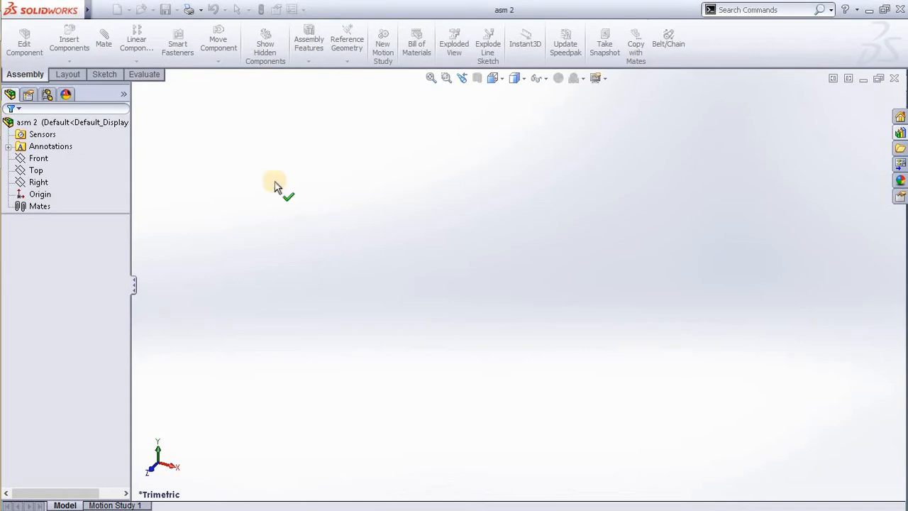
pyautogui.click(40, 159)
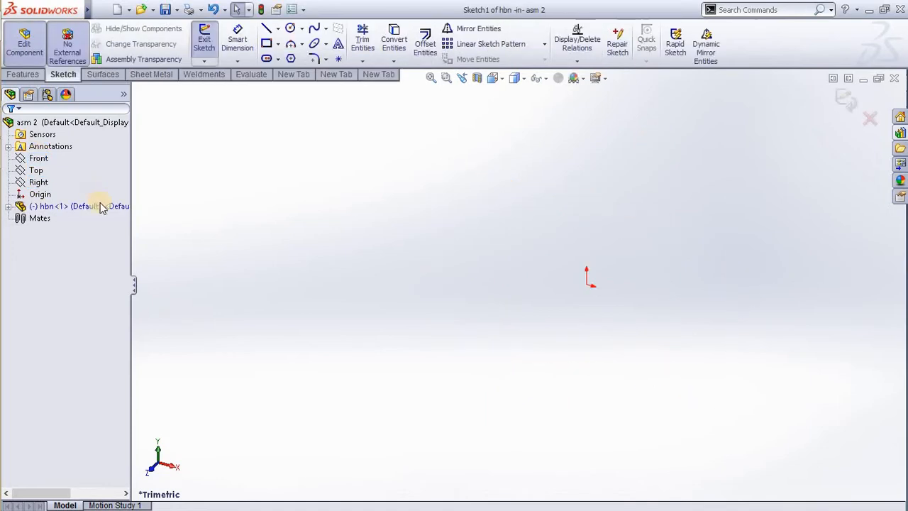
pyautogui.click(8, 206)
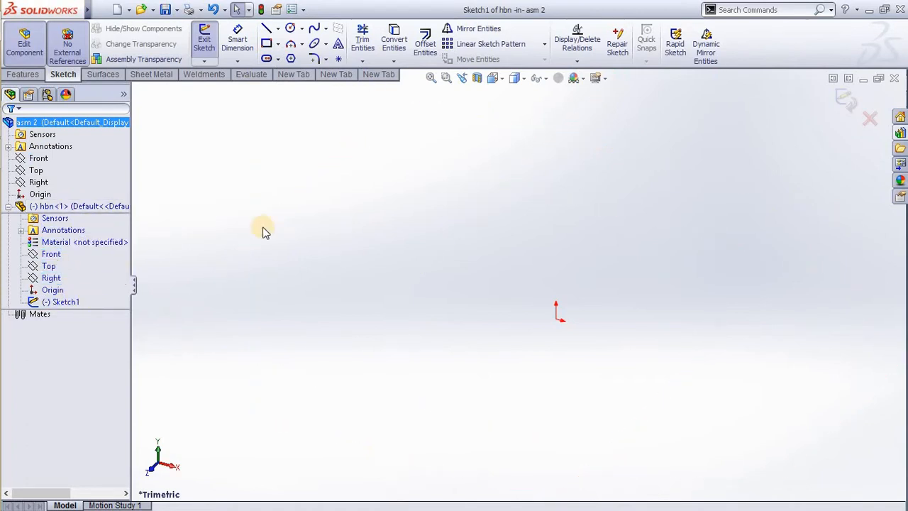
# Sketch a center rectangle about 82 mm wide and 37 mm high from the origin, viewed from the front
pyautogui.hotkey('ctrl', '1')
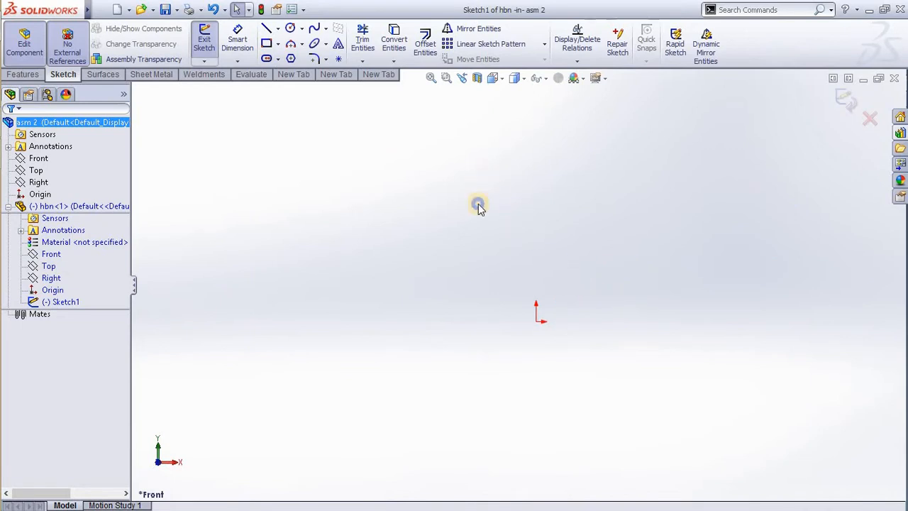
pyautogui.moveTo(477, 205); pyautogui.dragTo(476, 262, button='right')
pyautogui.click(50, 170)
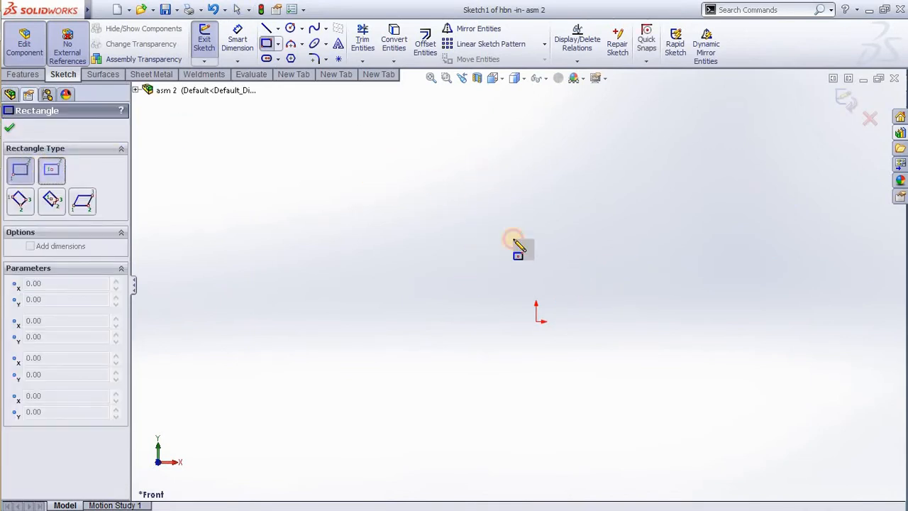
pyautogui.click(537, 323)
pyautogui.click(744, 415)
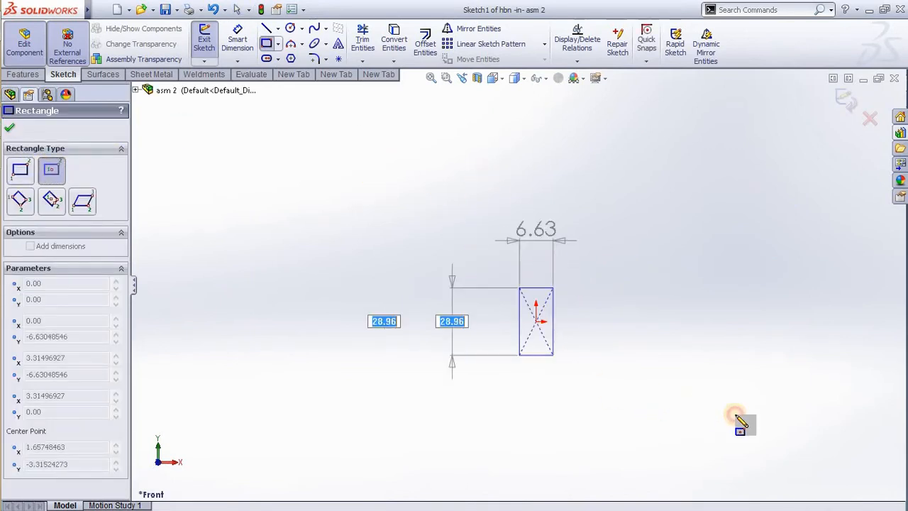
# Check the unit system in the document properties before dimensioning the rectangle
pyautogui.moveTo(632, 471); pyautogui.dragTo(629, 437, button='right')
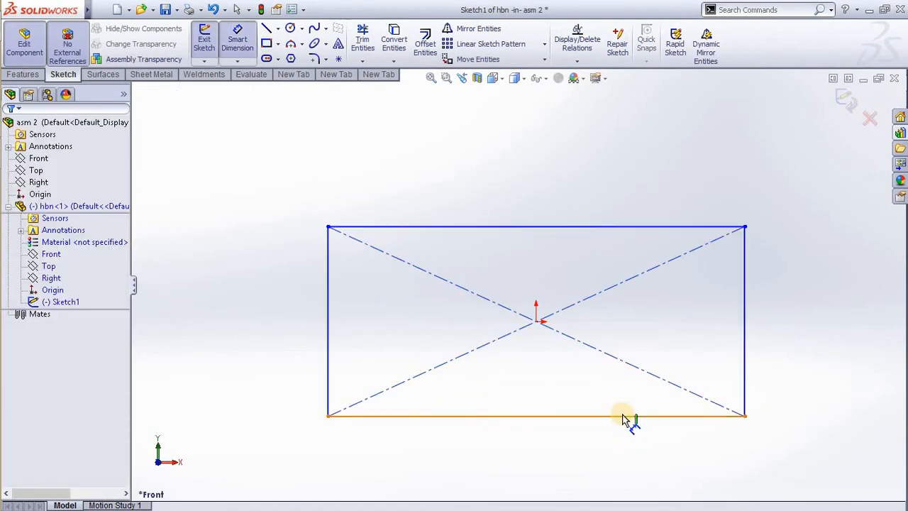
pyautogui.click(302, 9)
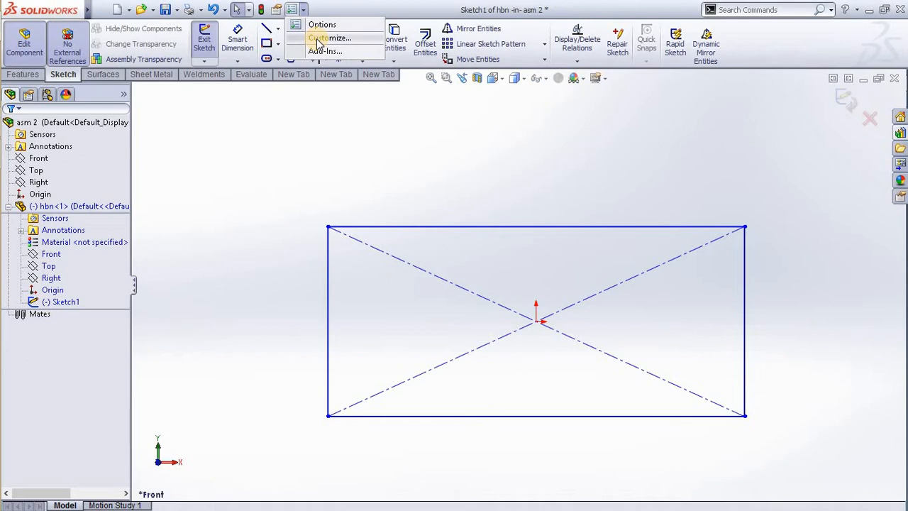
pyautogui.click(321, 24)
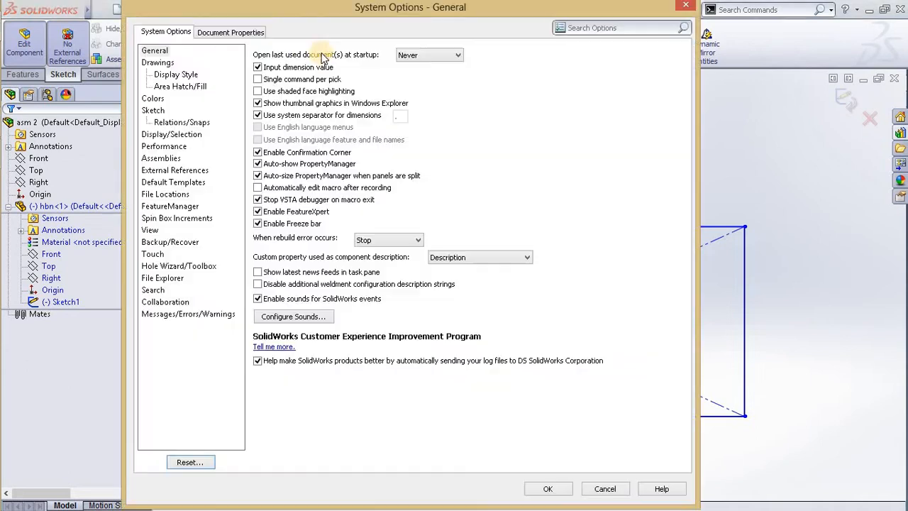
pyautogui.click(238, 35)
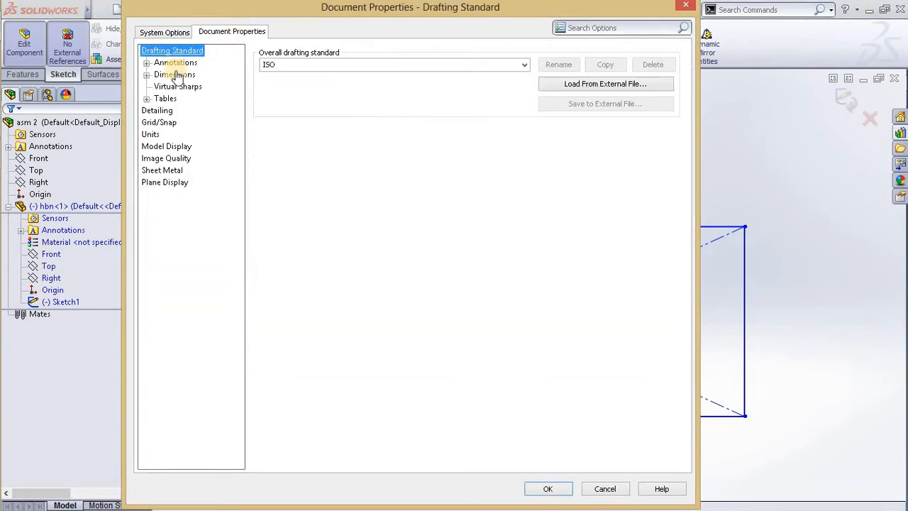
pyautogui.click(151, 134)
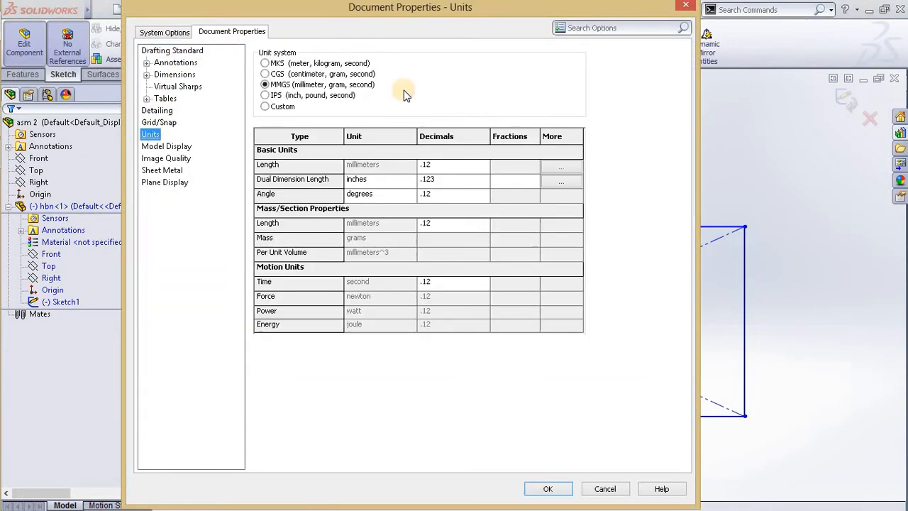
pyautogui.click(550, 489)
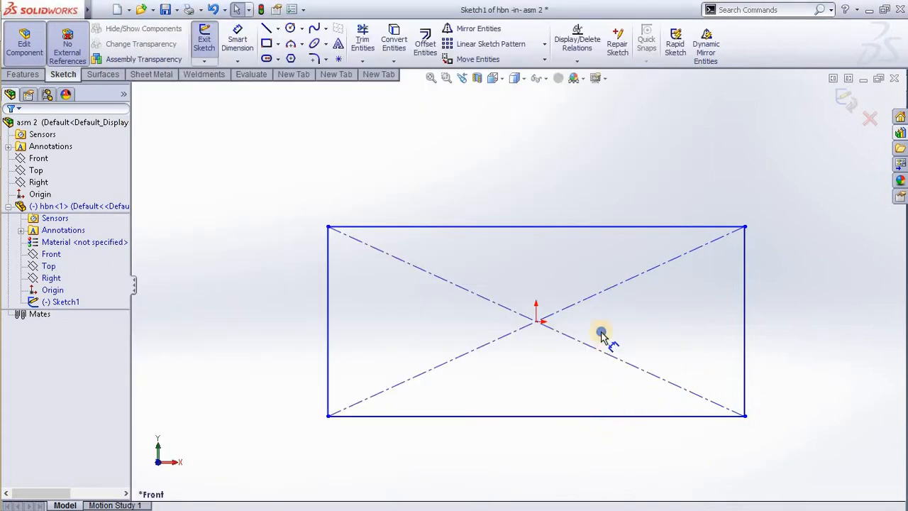
# Dimension the rectangle's lower edge and its vertical edge to 500 mm each
pyautogui.click(576, 423)
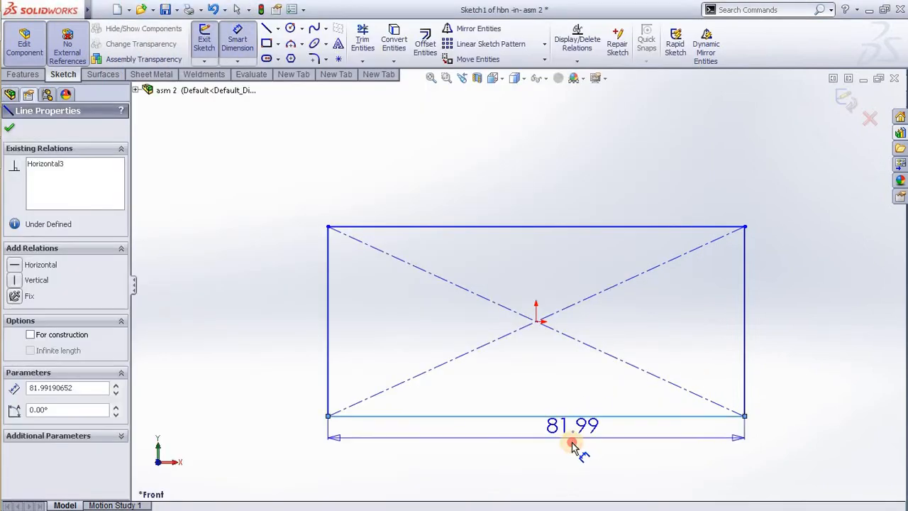
pyautogui.click(573, 437)
pyautogui.write('500')
pyautogui.press('Return')
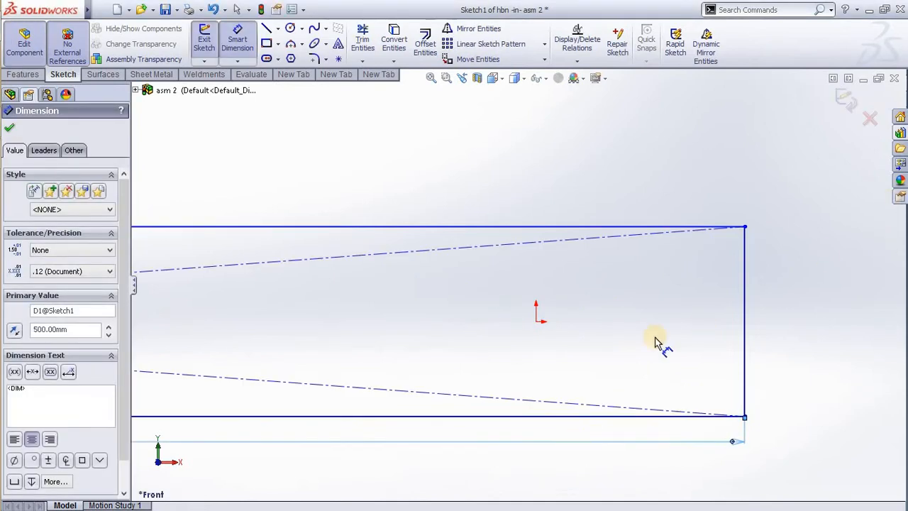
pyautogui.click(752, 320)
pyautogui.click(812, 298)
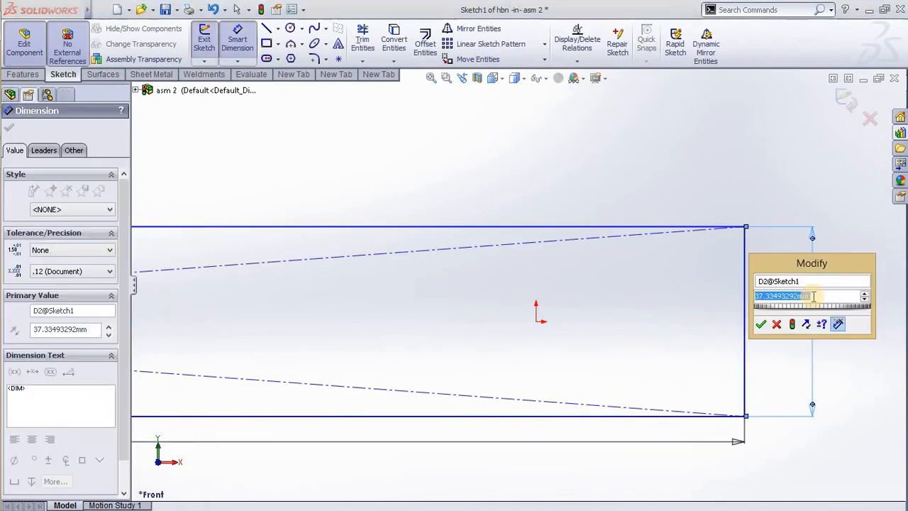
pyautogui.write('500')
pyautogui.press('Return')
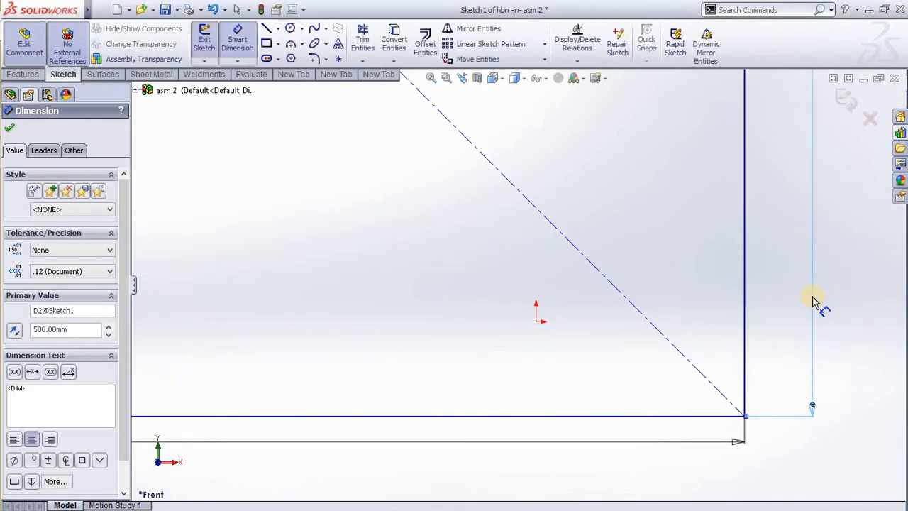
pyautogui.press('Escape')
pyautogui.scroll(10, 778, 270)
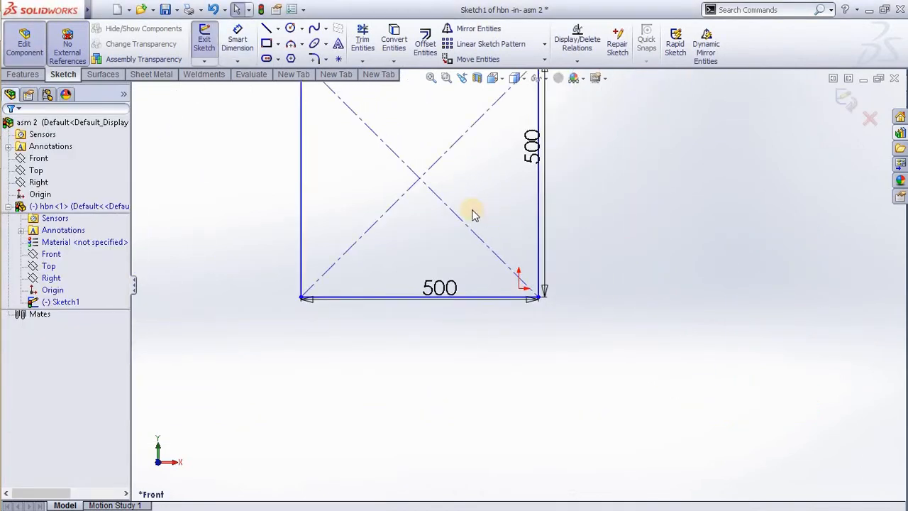
pyautogui.scroll(-1, 473, 212)
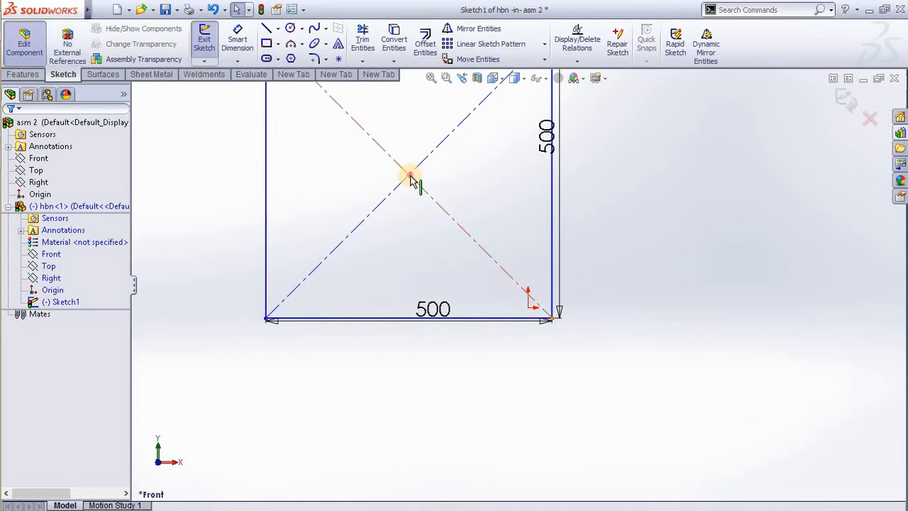
pyautogui.click(460, 258)
pyautogui.click(427, 257)
pyautogui.scroll(2, 602, 301)
pyautogui.scroll(-2, 592, 304)
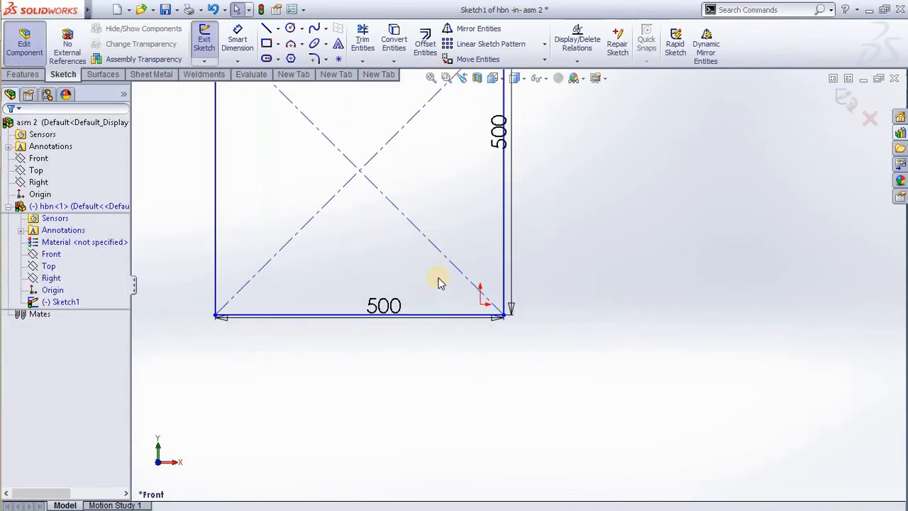
pyautogui.scroll(2, 513, 274)
pyautogui.scroll(-2, 557, 346)
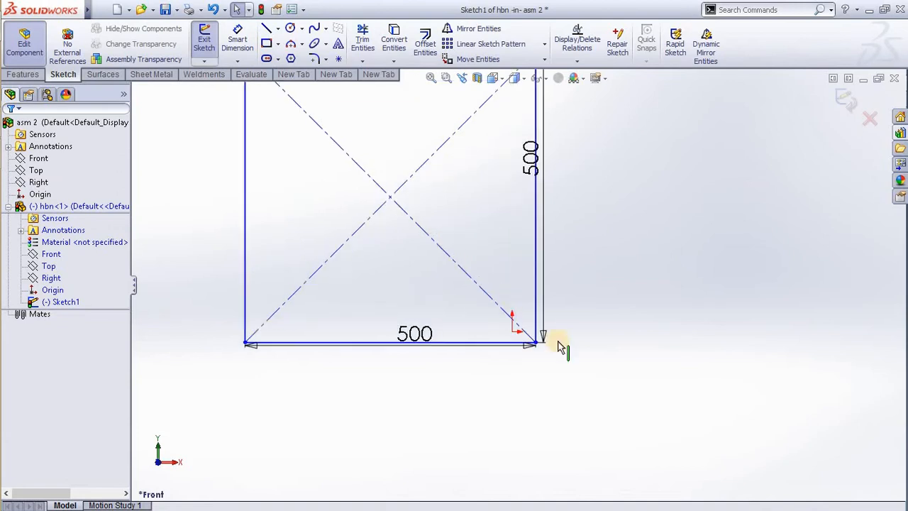
pyautogui.scroll(3, 586, 324)
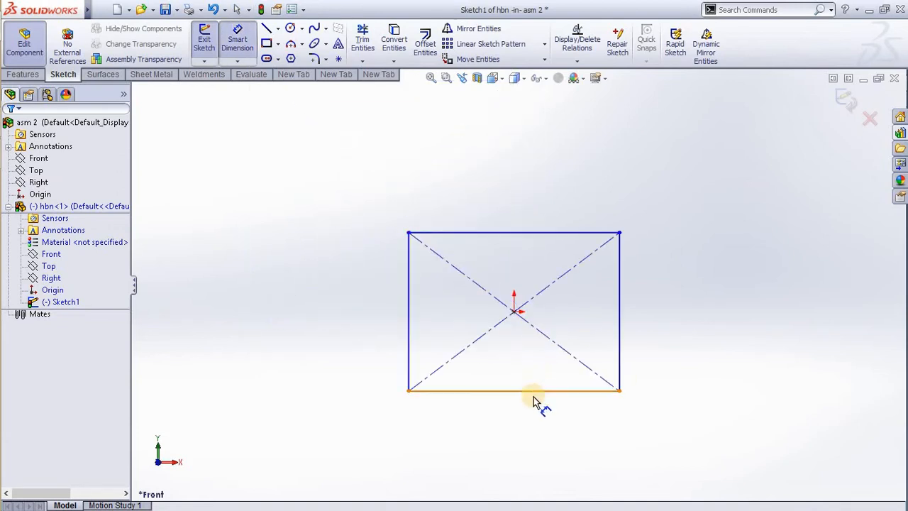
# Dimension the center rectangle's width and height to 500 mm each and finish the sketch
pyautogui.click(535, 390)
pyautogui.click(536, 432)
pyautogui.click(537, 436)
pyautogui.write('500')
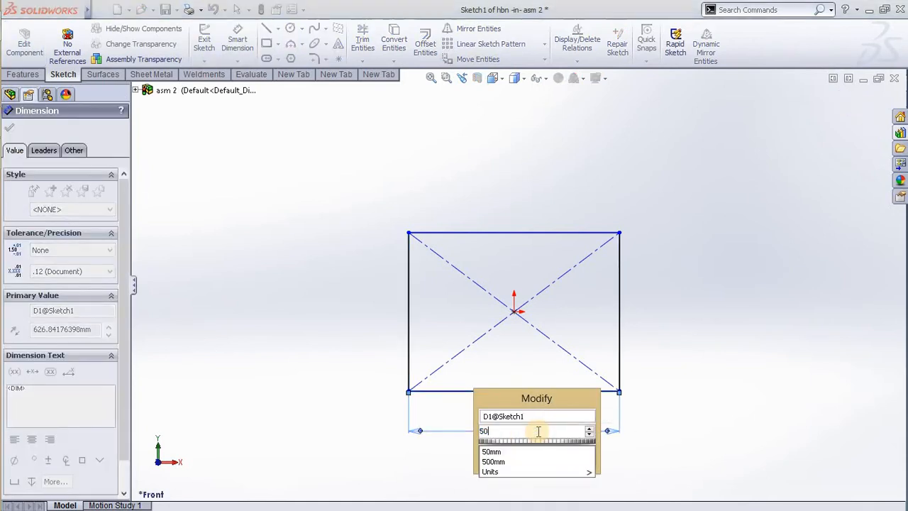
pyautogui.press('Return')
pyautogui.click(599, 330)
pyautogui.click(631, 323)
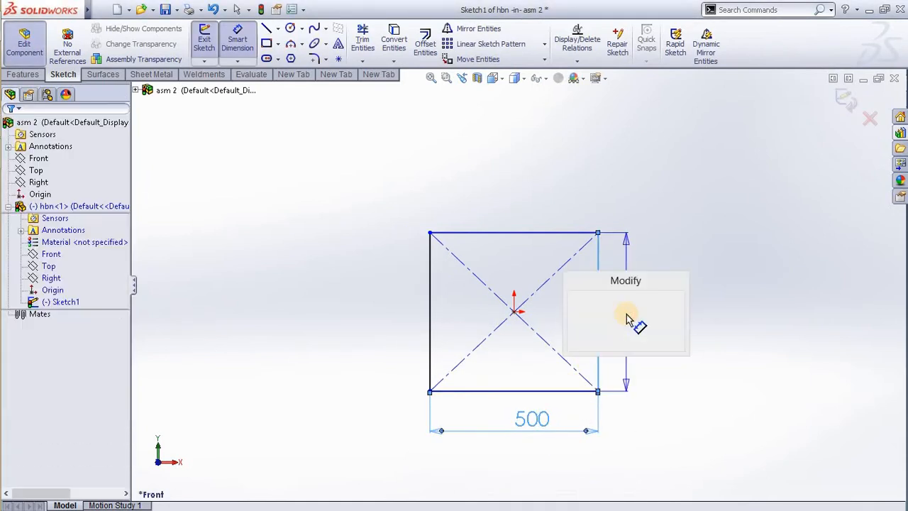
pyautogui.press('Escape')
pyautogui.press('Escape')
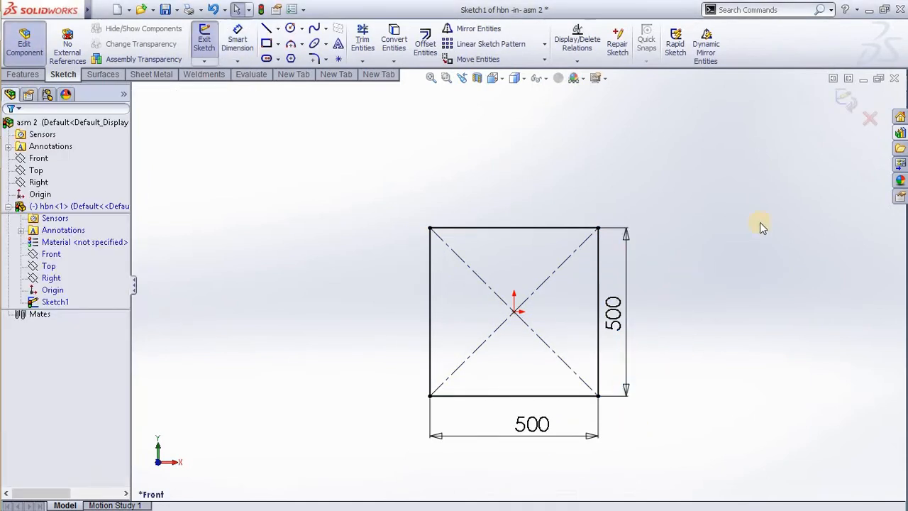
pyautogui.click(847, 98)
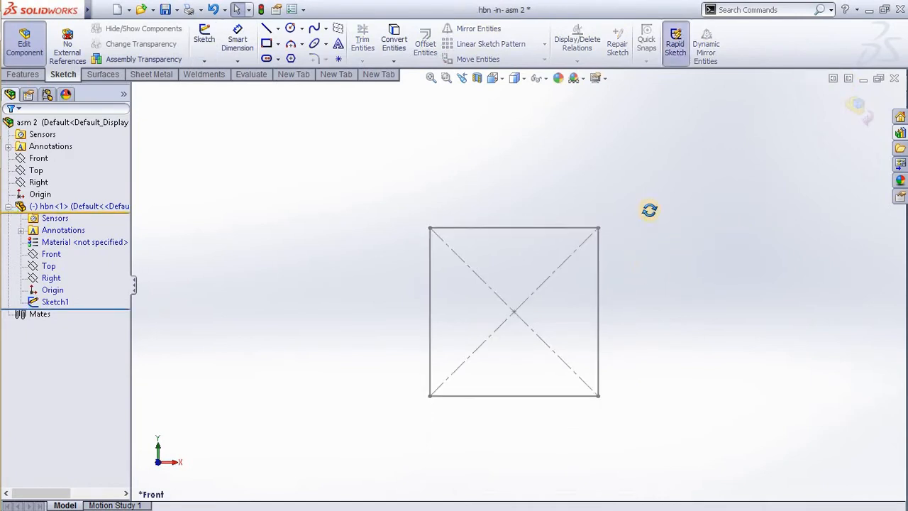
# Extrude the square sketch as a blind boss 10 mm deep
pyautogui.moveTo(649, 208); pyautogui.dragTo(632, 162, button='middle')
pyautogui.moveTo(645, 161); pyautogui.dragTo(584, 162, button='right')
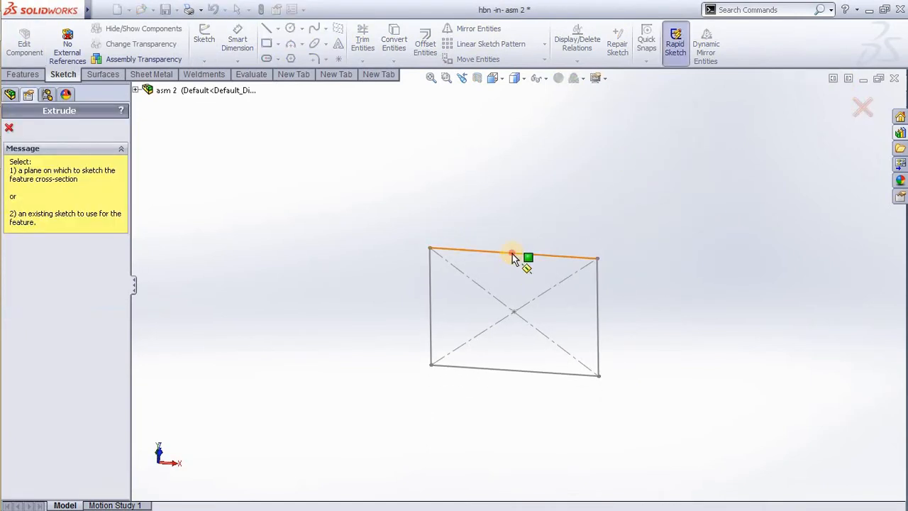
pyautogui.click(517, 254)
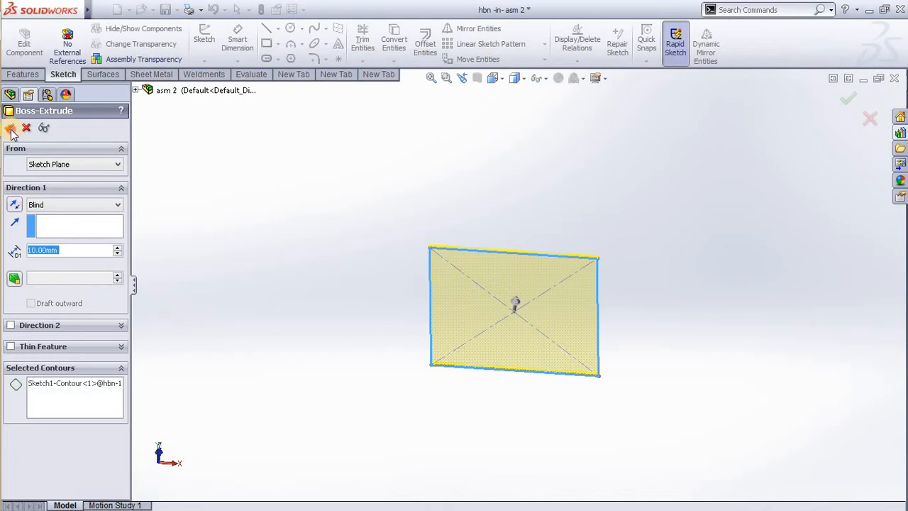
pyautogui.click(11, 129)
# Start a sketch on the plate's large face and draw a circle about 47 mm in diameter near its lower-left corner
pyautogui.moveTo(434, 254); pyautogui.dragTo(503, 308, button='middle')
pyautogui.click(553, 284)
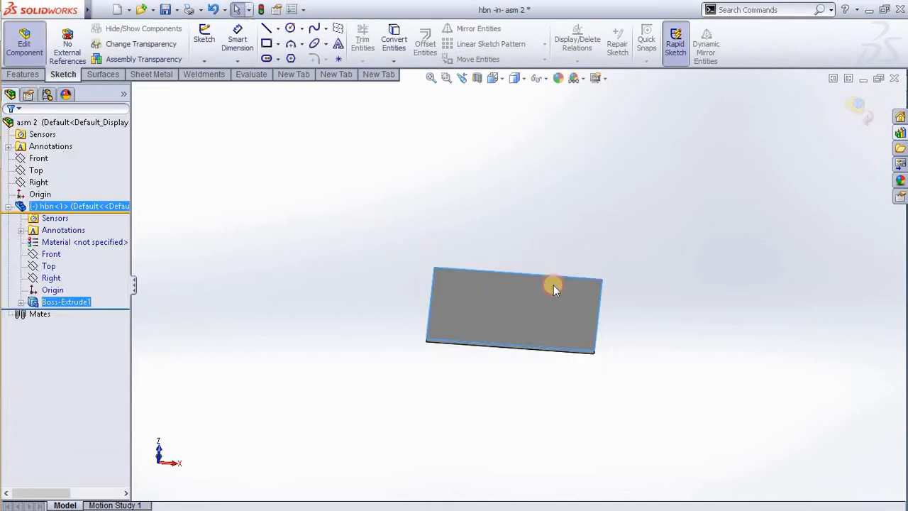
pyautogui.click(552, 271)
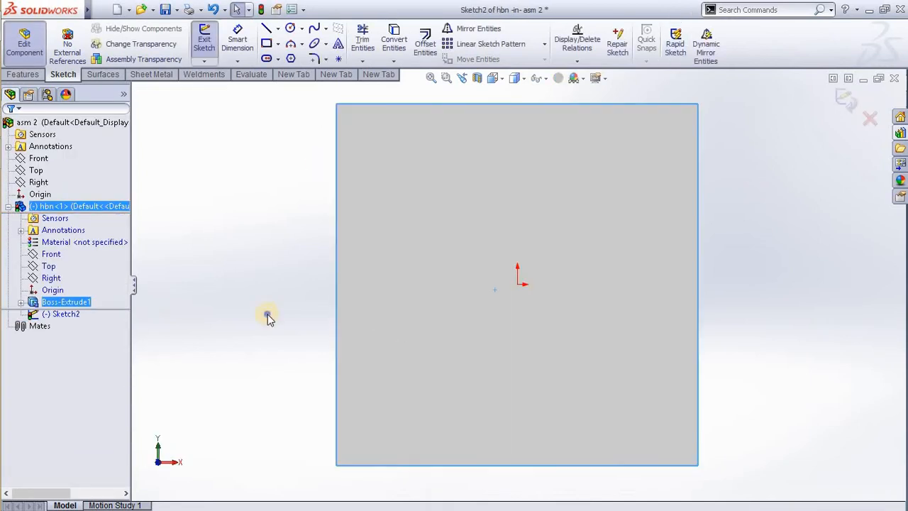
pyautogui.moveTo(267, 314); pyautogui.dragTo(275, 358, button='right')
pyautogui.moveTo(389, 393); pyautogui.dragTo(391, 410)
# Dimension the circle's diameter to 20 mm
pyautogui.moveTo(399, 392); pyautogui.dragTo(401, 364, button='right')
pyautogui.click(401, 405)
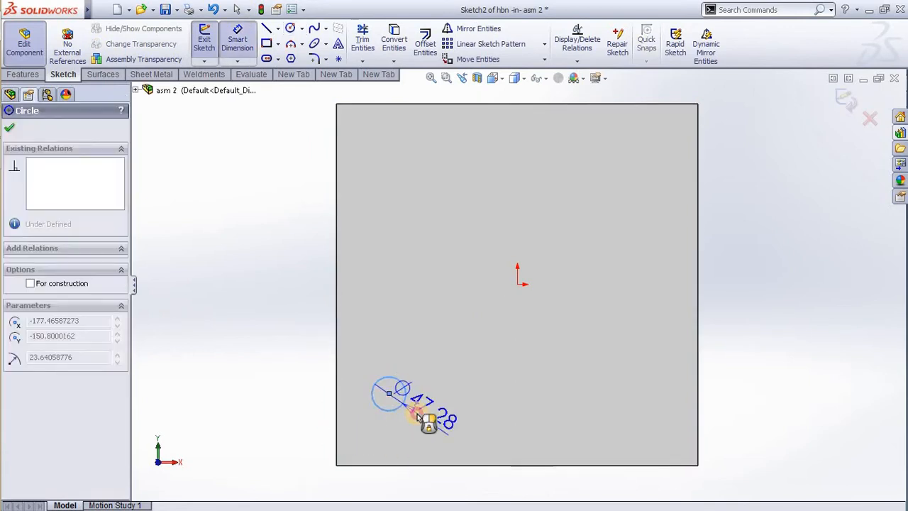
pyautogui.click(425, 419)
pyautogui.write('20')
pyautogui.press('Return')
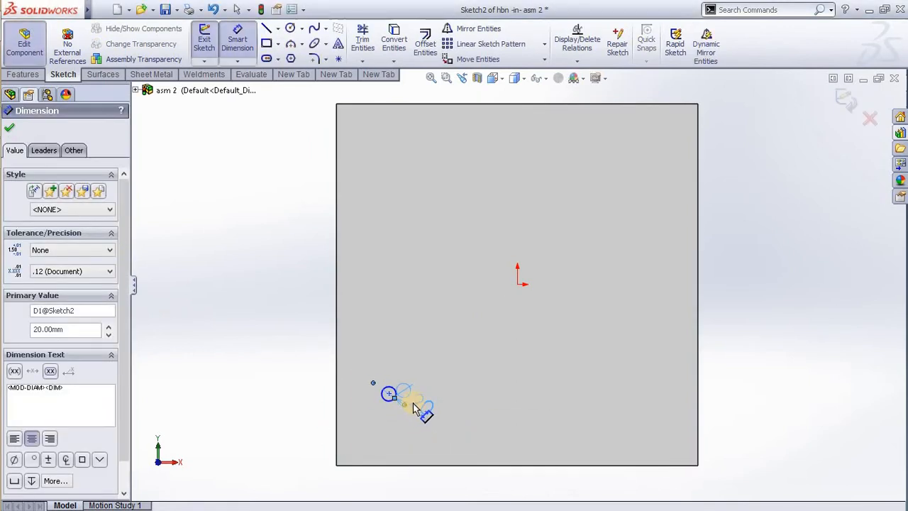
pyautogui.doubleClick(414, 403)
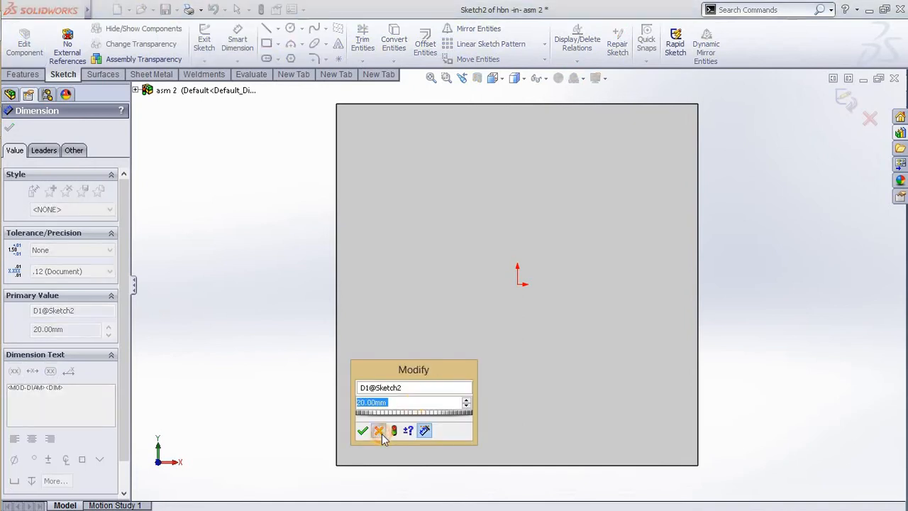
pyautogui.click(303, 369)
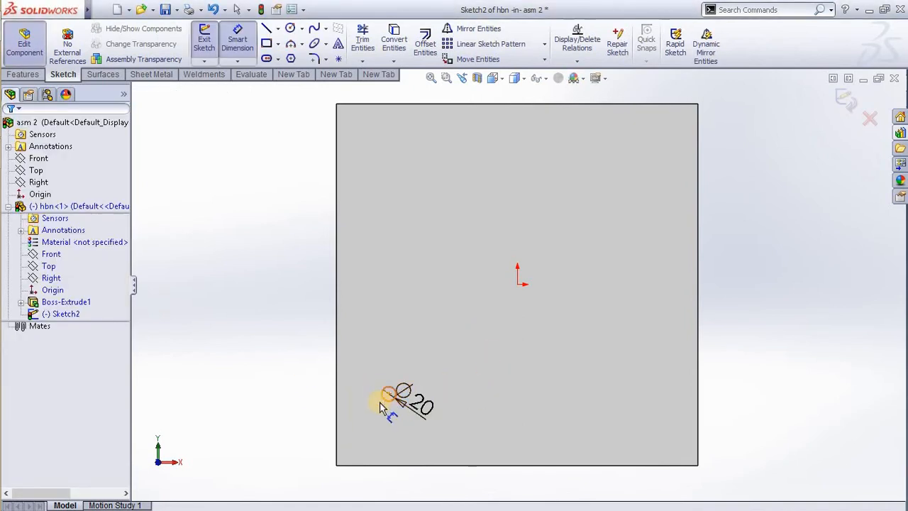
pyautogui.press('Escape')
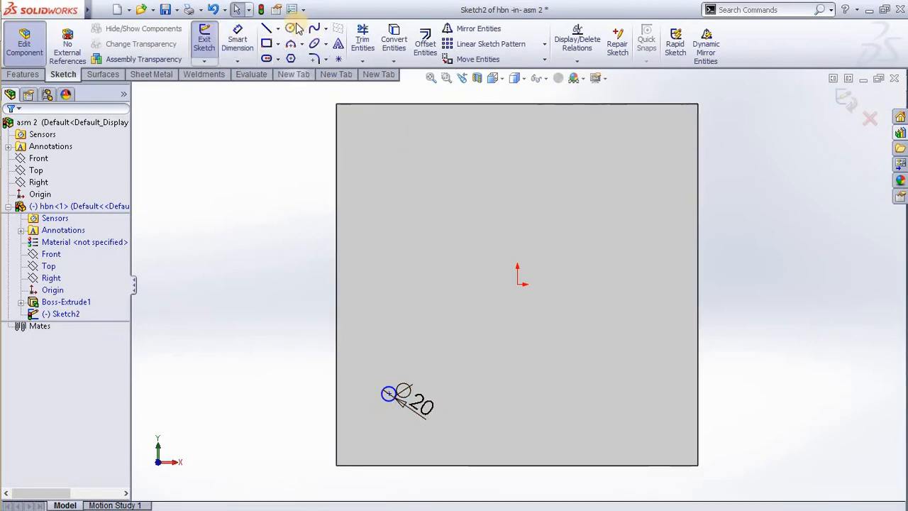
# Sketch a horizontal line across the plate's upper area, joined to a vertical line running down to about X 91, Y -135 mm
pyautogui.click(267, 41)
pyautogui.click(413, 158)
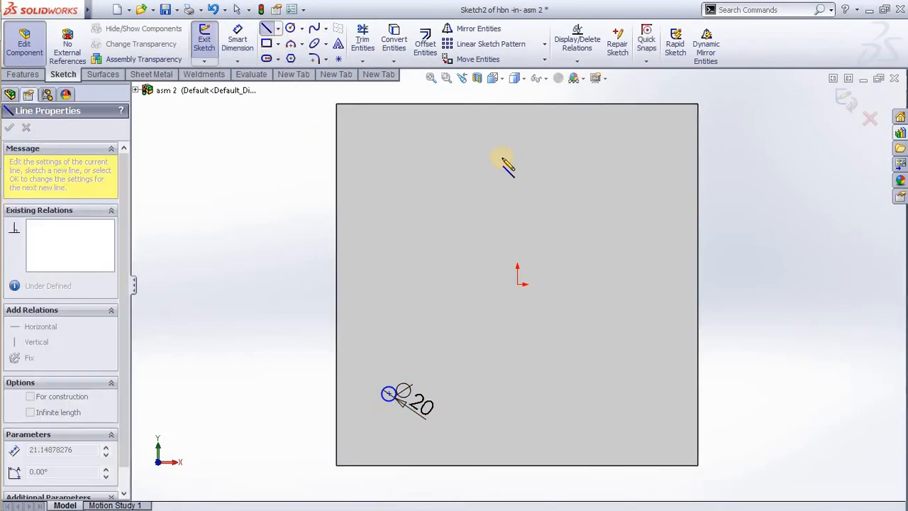
pyautogui.click(503, 178)
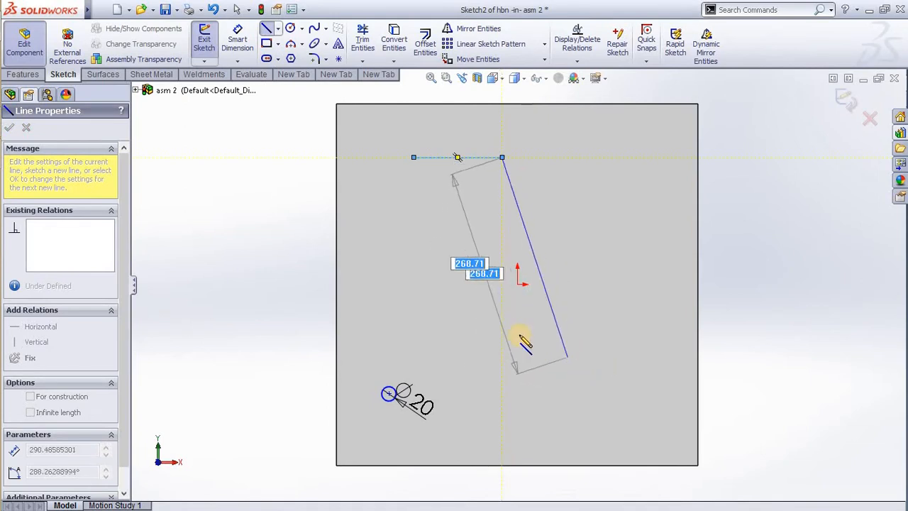
pyautogui.click(503, 341)
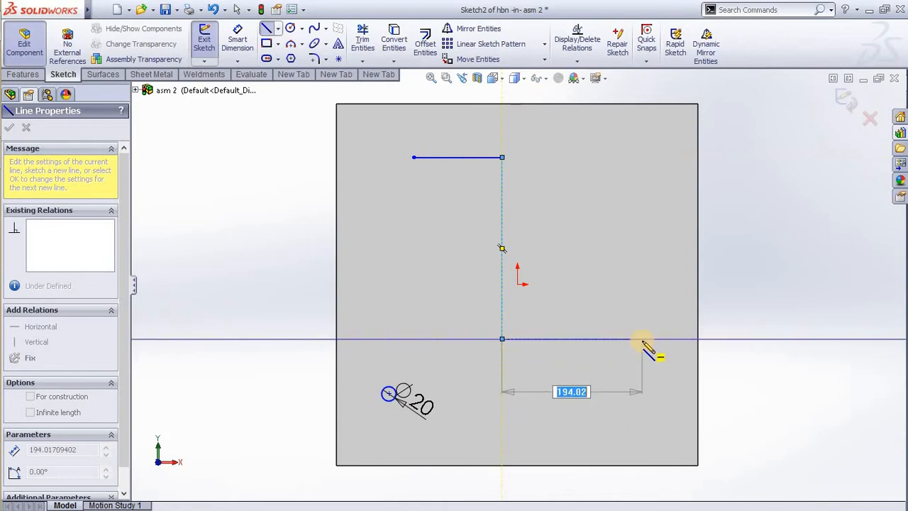
pyautogui.press('Escape')
pyautogui.moveTo(496, 263); pyautogui.dragTo(581, 381)
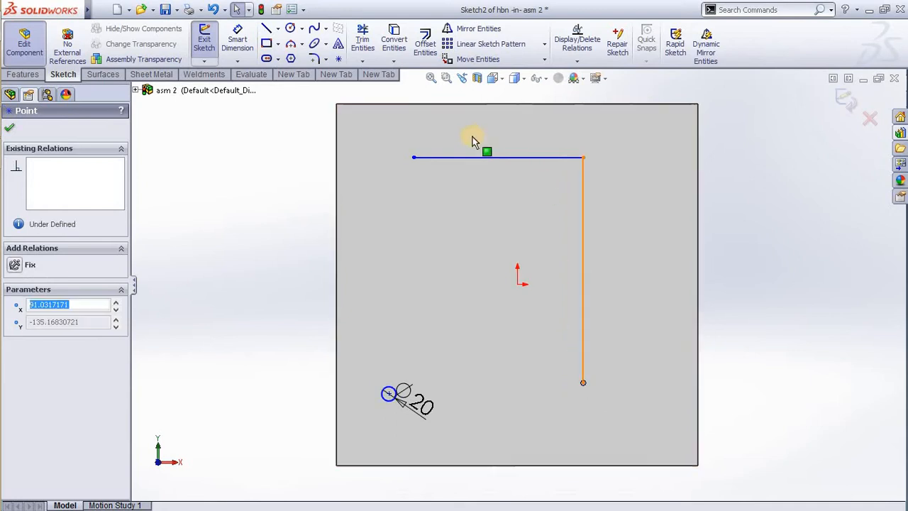
pyautogui.click(537, 229)
pyautogui.click(315, 59)
pyautogui.moveTo(528, 123); pyautogui.dragTo(604, 208)
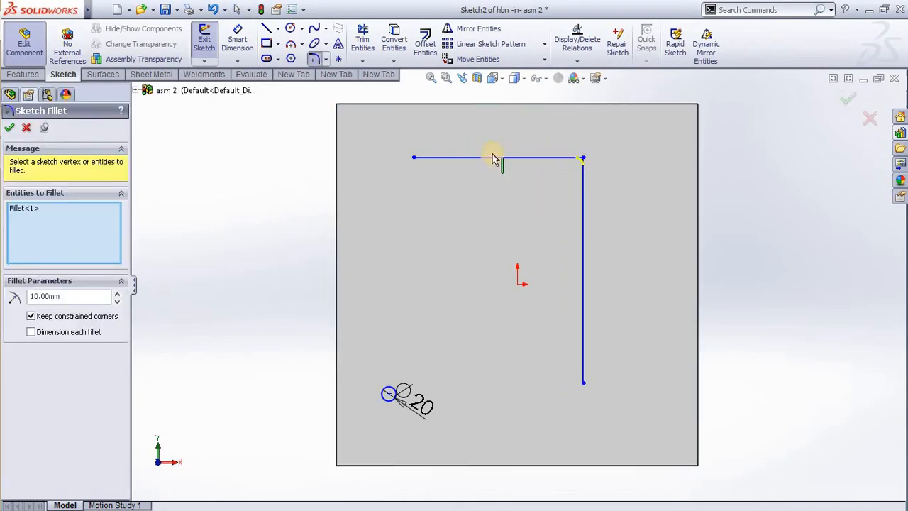
pyautogui.press('Escape')
# Round the corner between the horizontal and vertical lines with a 90 mm sketch fillet
pyautogui.press('Return')
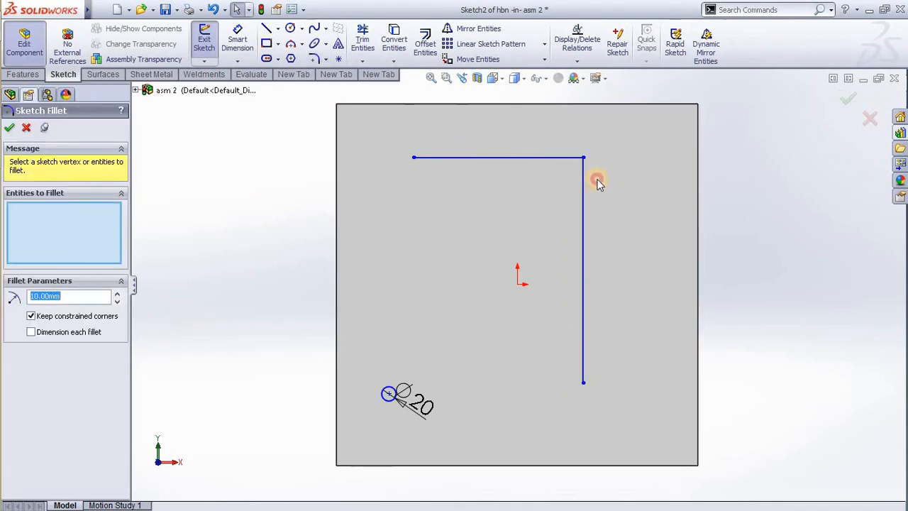
pyautogui.moveTo(563, 141); pyautogui.dragTo(602, 211)
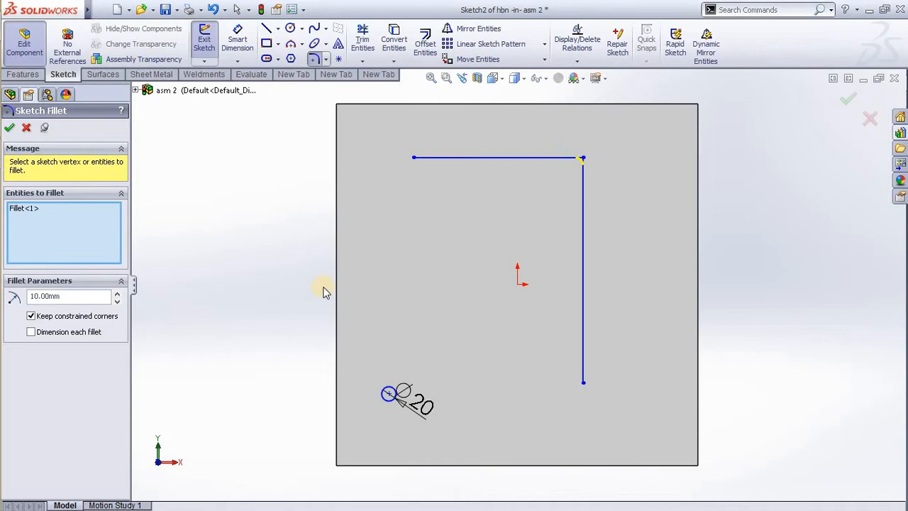
pyautogui.click(118, 295)
pyautogui.click(118, 295)
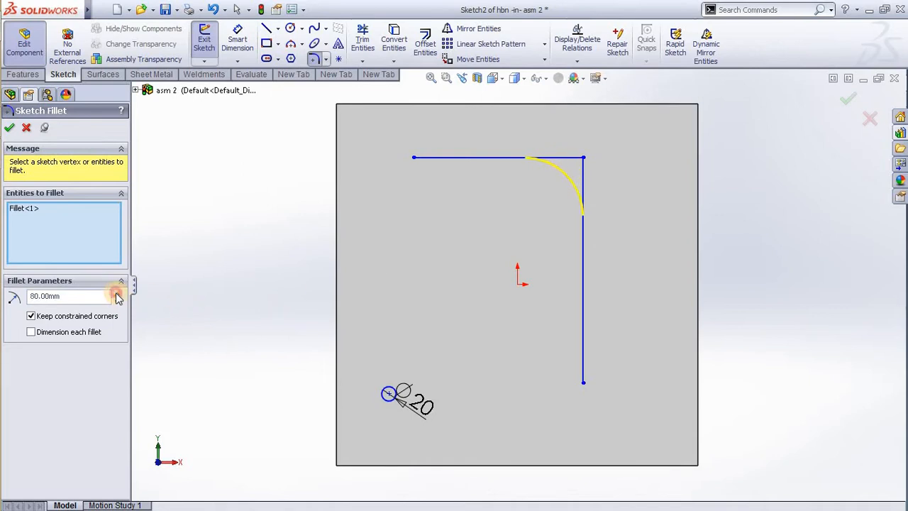
pyautogui.click(118, 293)
pyautogui.rightClick(636, 183)
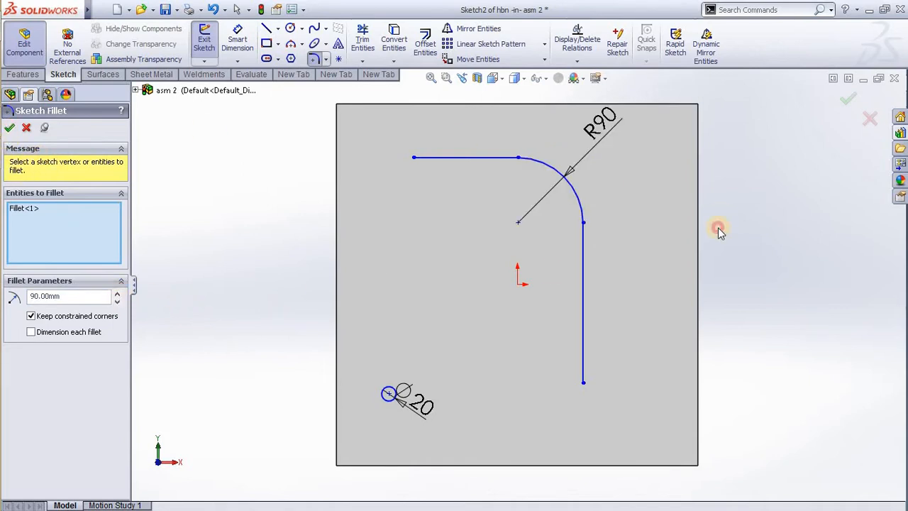
pyautogui.press('Escape')
# Offset the filleted line chain 10 mm bi-directionally with arc-capped ends and a construction base, then finish the sketch
pyautogui.click(584, 271)
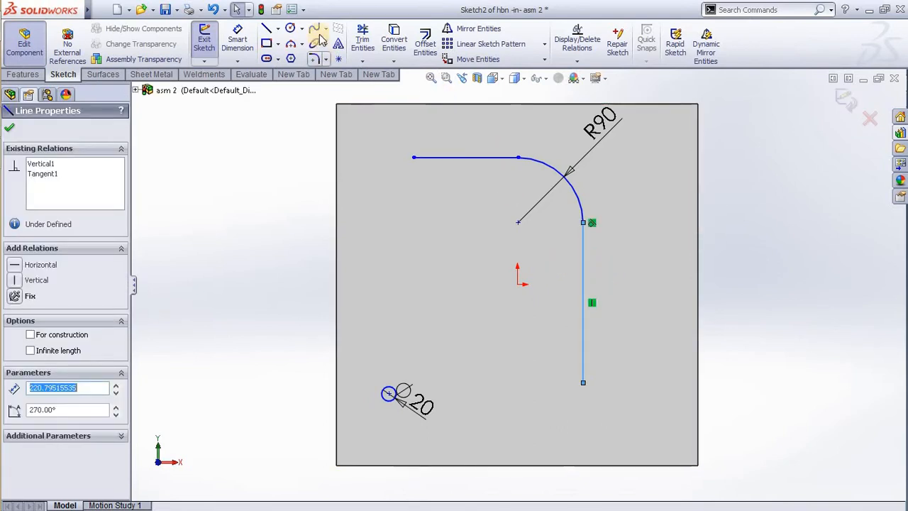
pyautogui.click(426, 39)
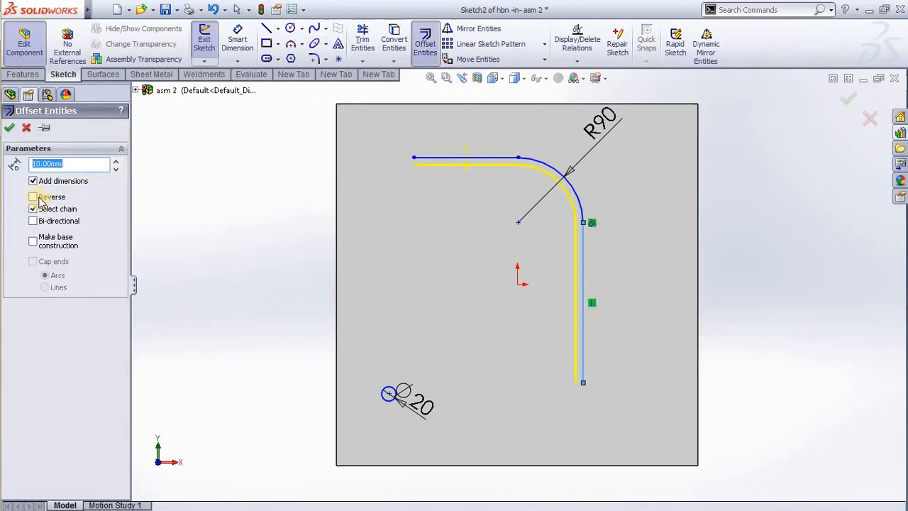
pyautogui.click(43, 223)
pyautogui.click(34, 242)
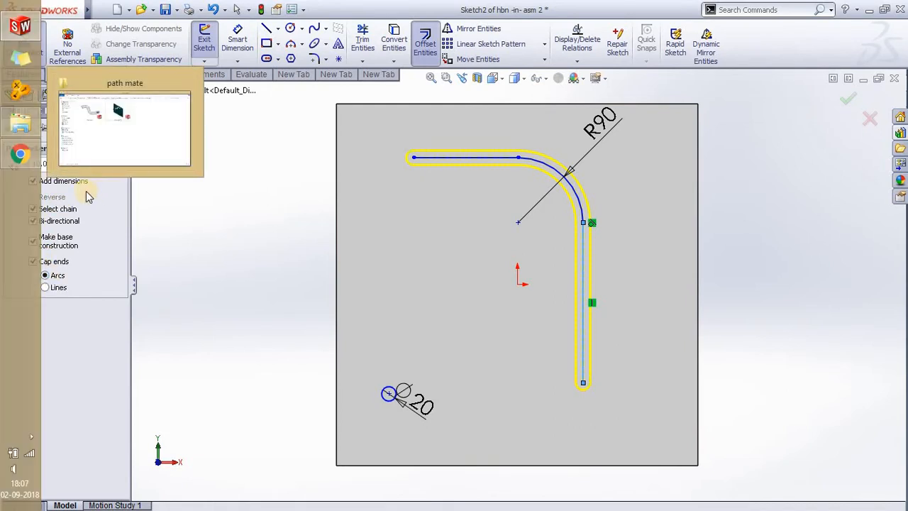
pyautogui.click(11, 128)
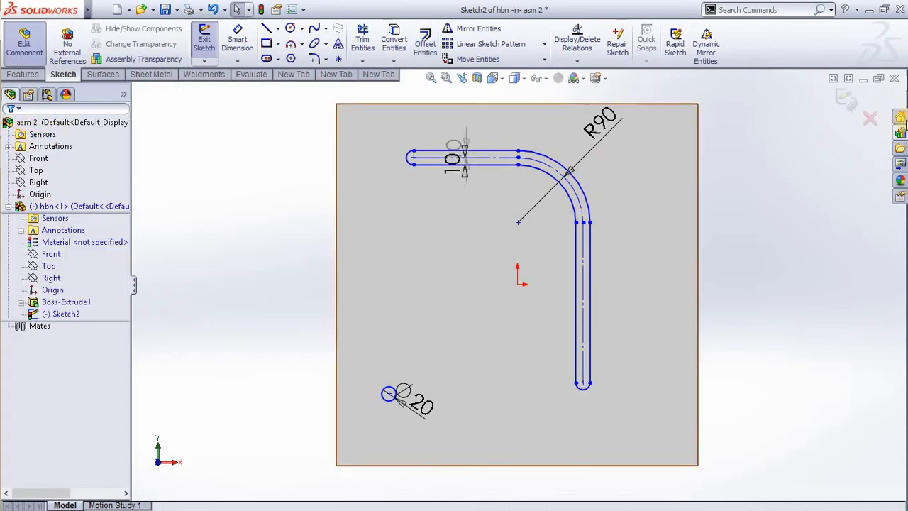
pyautogui.click(848, 99)
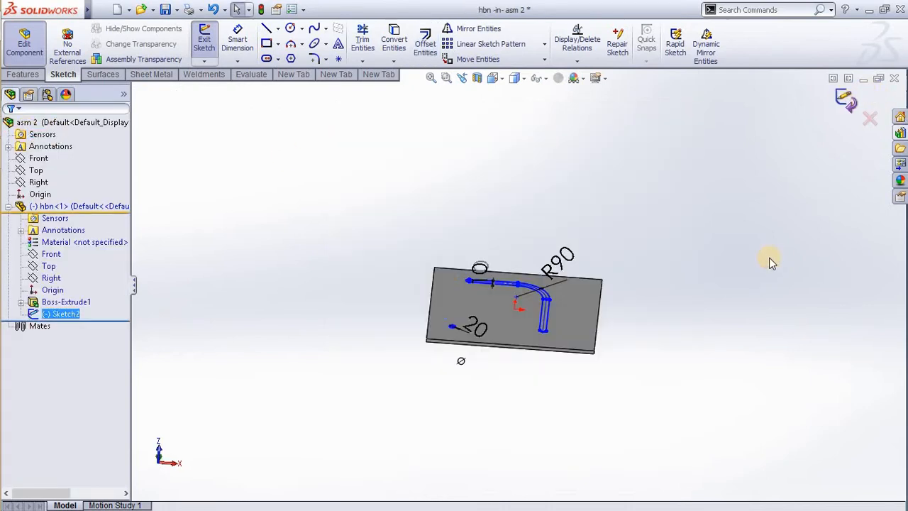
# Cut-extrude the circle and curved slot profile through the plate with the Up To Next end condition
pyautogui.moveTo(598, 185); pyautogui.dragTo(516, 244, button='right')
pyautogui.rightClick(598, 191)
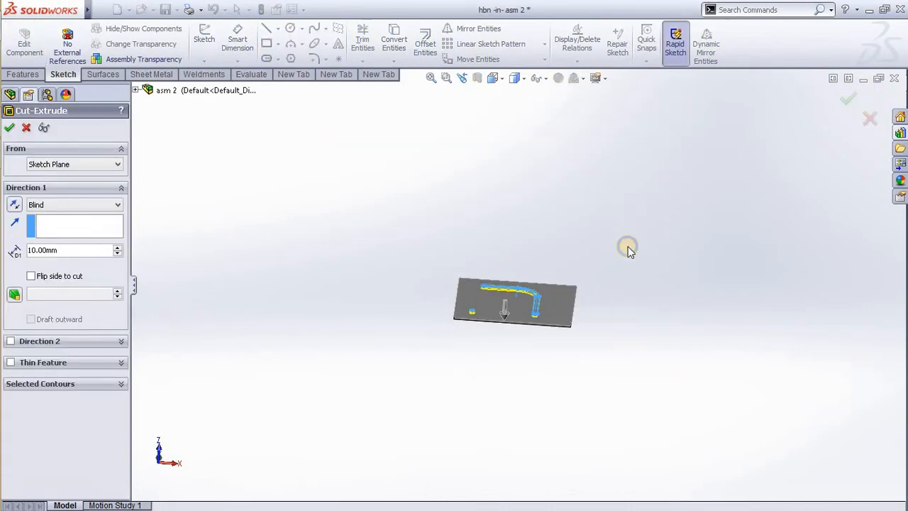
pyautogui.click(644, 294)
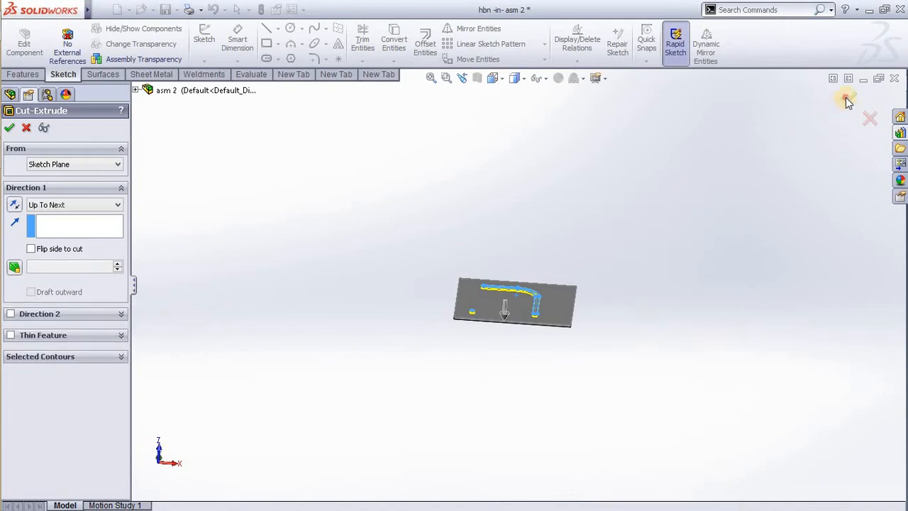
pyautogui.click(846, 98)
# Turn the slotted plate toward the front, finish editing the part and return to the assembly
pyautogui.moveTo(419, 235); pyautogui.dragTo(525, 391, button='middle')
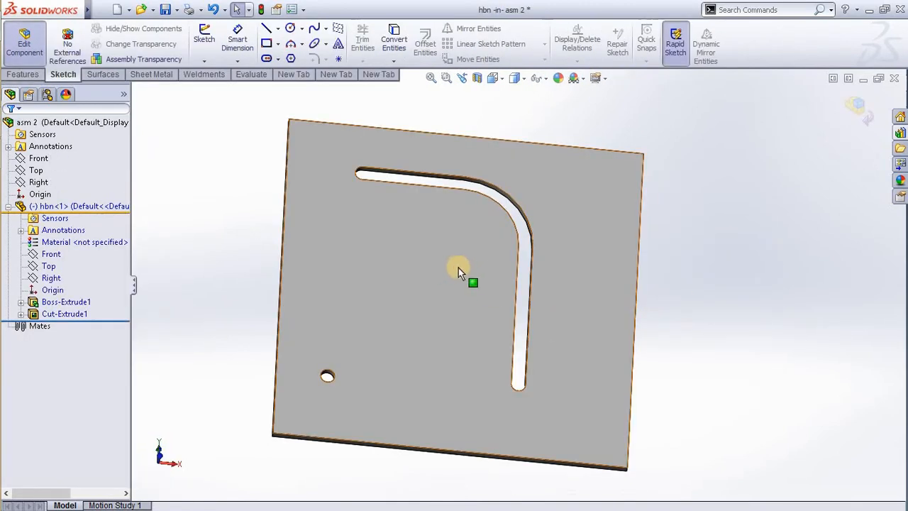
pyautogui.click(456, 268)
pyautogui.click(885, 93)
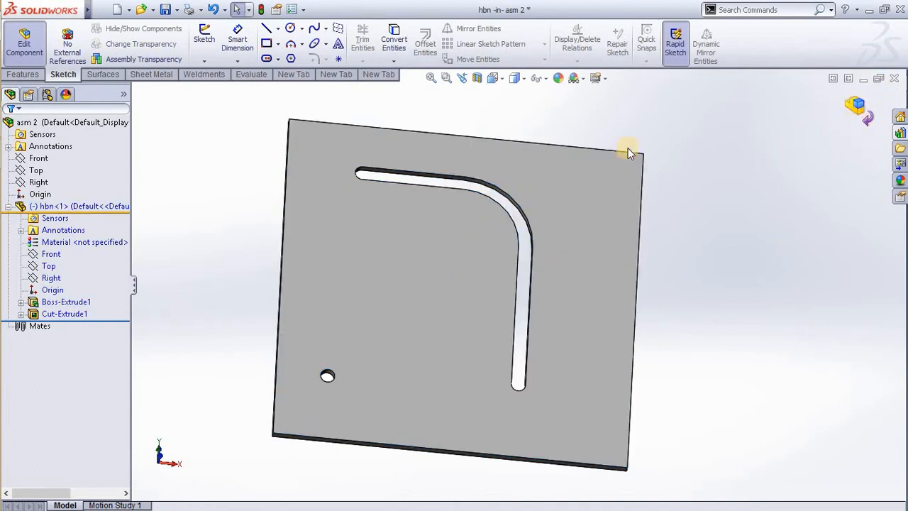
pyautogui.click(55, 217)
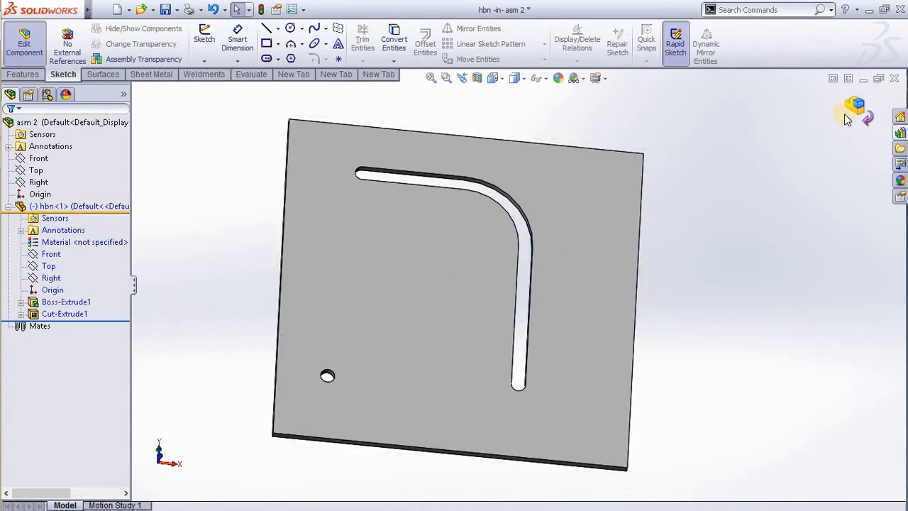
pyautogui.click(71, 207)
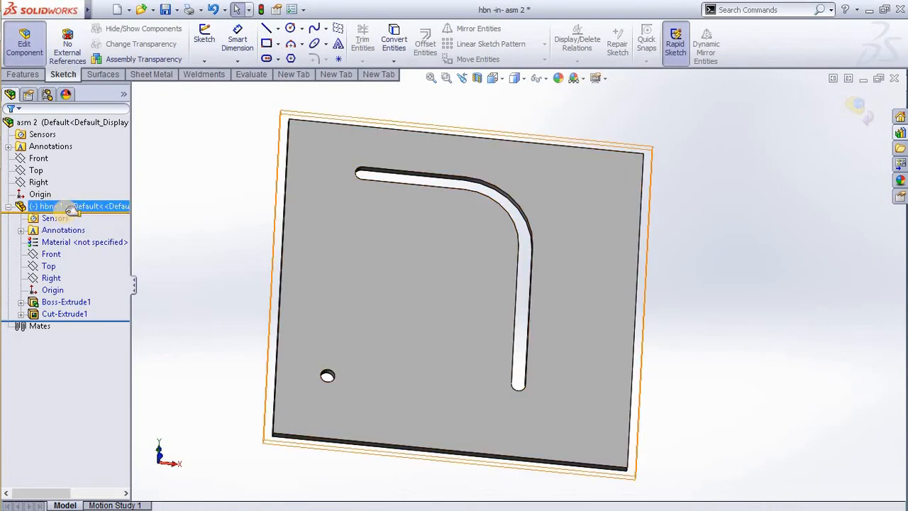
pyautogui.click(840, 104)
pyautogui.click(857, 109)
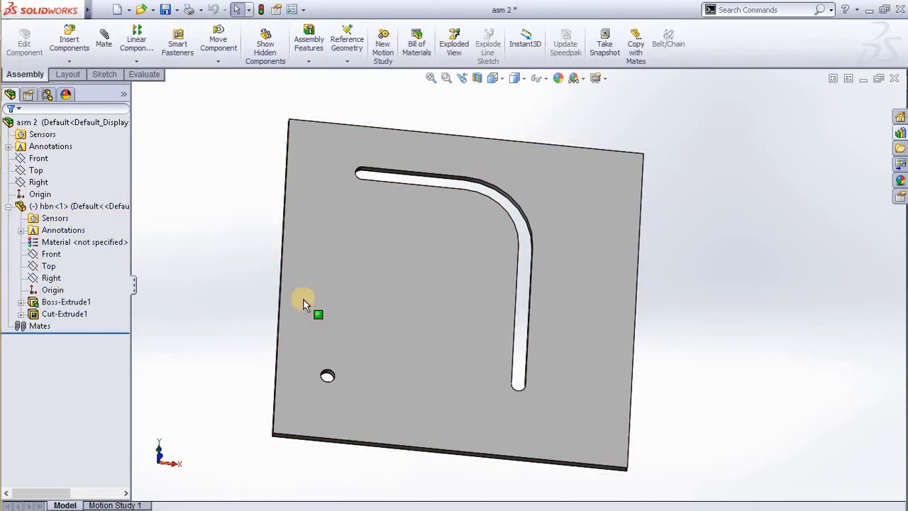
# Apply a light turquoise color to the whole slotted plate at part document level
pyautogui.click(410, 261)
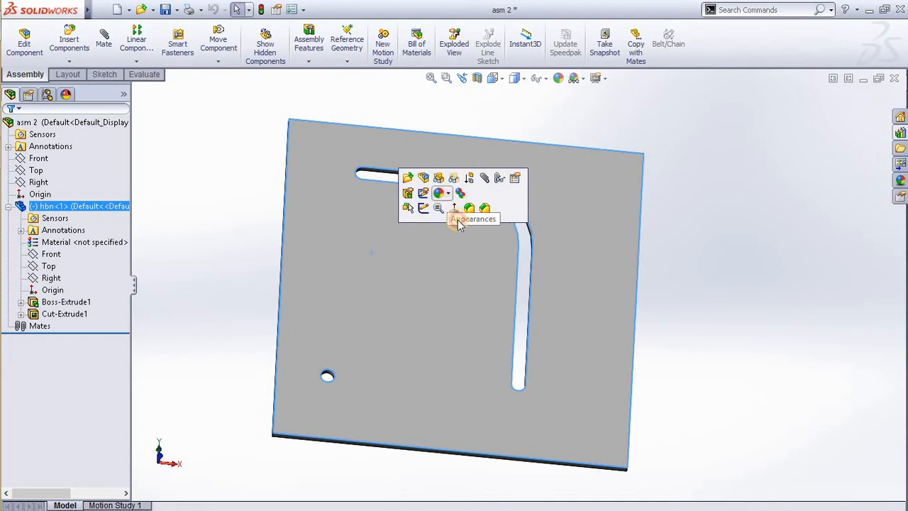
pyautogui.click(442, 193)
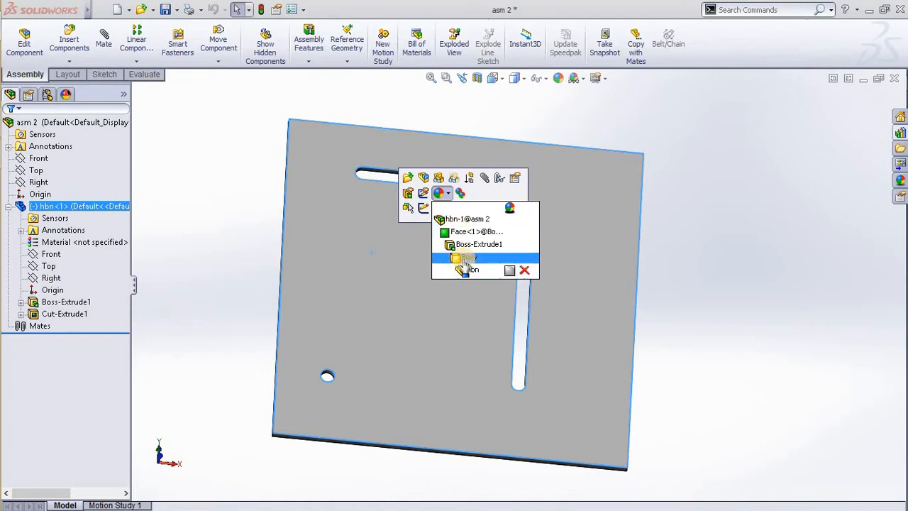
pyautogui.click(467, 269)
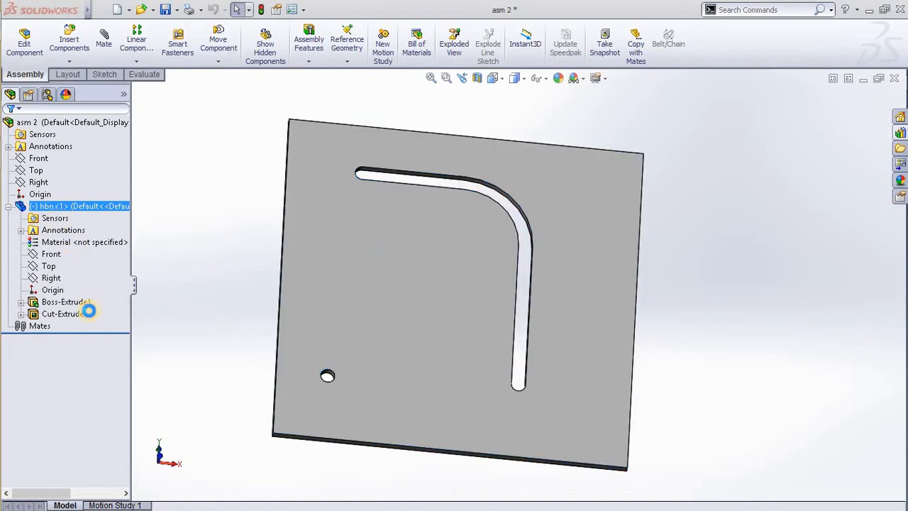
pyautogui.click(55, 477)
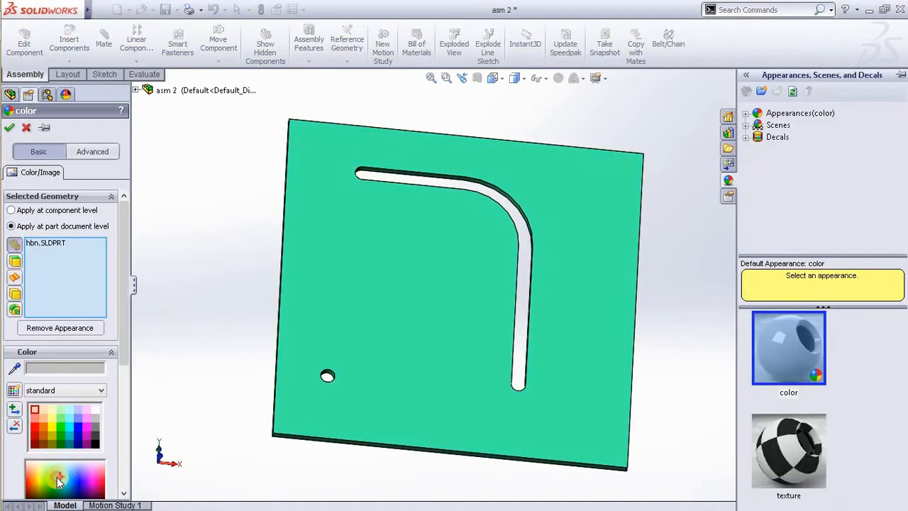
pyautogui.click(64, 470)
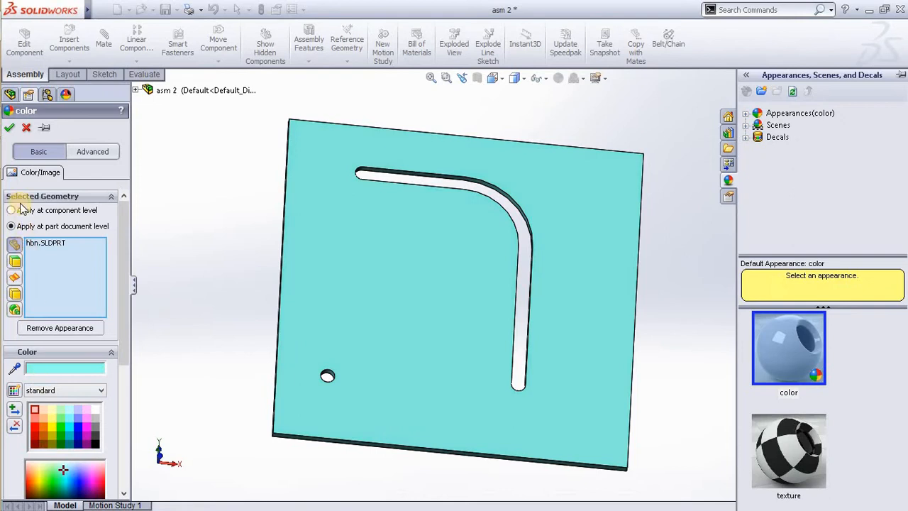
pyautogui.scroll(2, 504, 293)
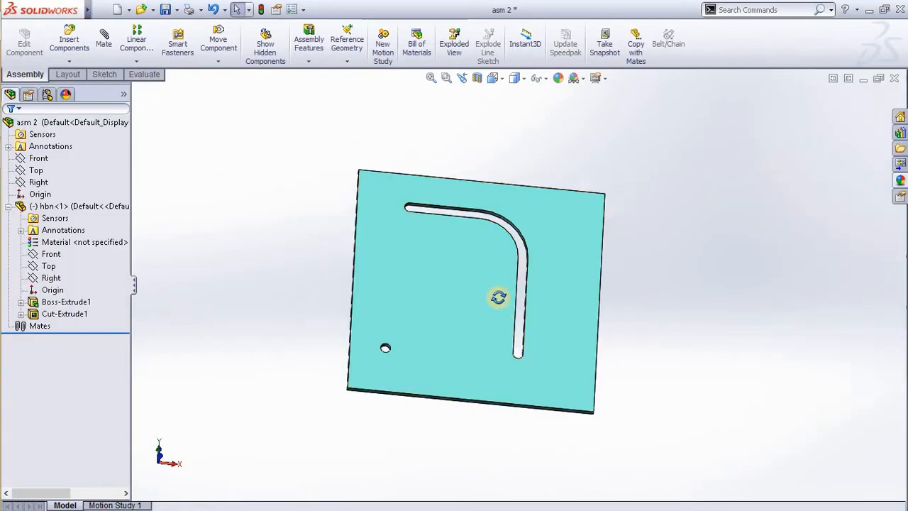
pyautogui.moveTo(498, 296); pyautogui.dragTo(470, 234, button='middle')
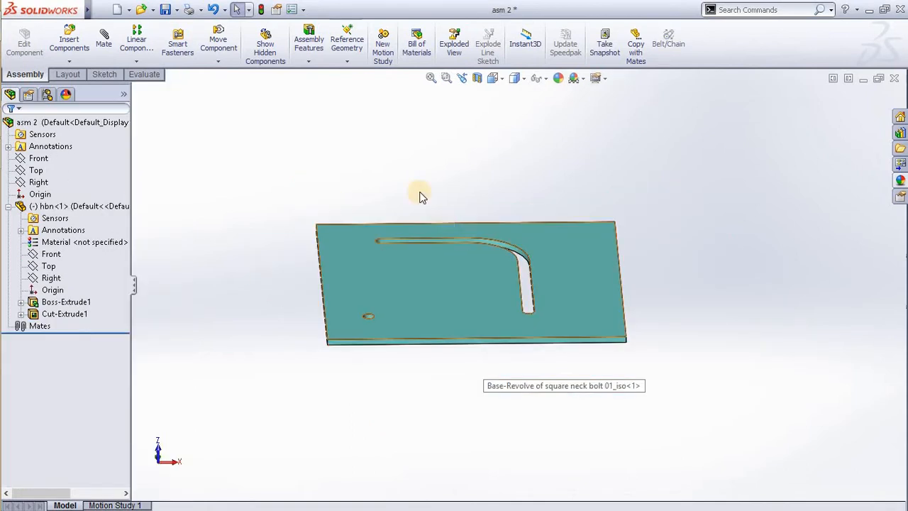
pyautogui.moveTo(415, 280); pyautogui.dragTo(415, 368, button='middle')
pyautogui.click(234, 180)
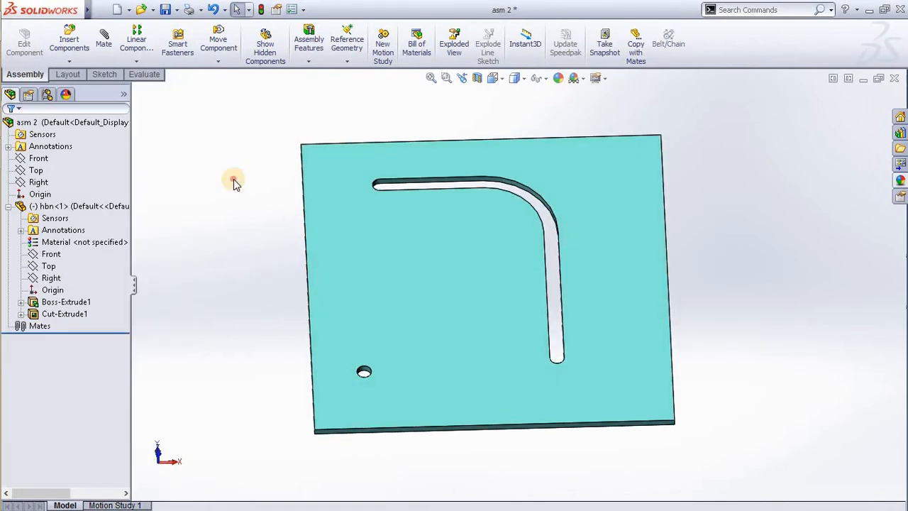
# Insert a new part into the assembly, save it as dsc and place it on the front face of the plate
pyautogui.click(68, 61)
pyautogui.click(91, 86)
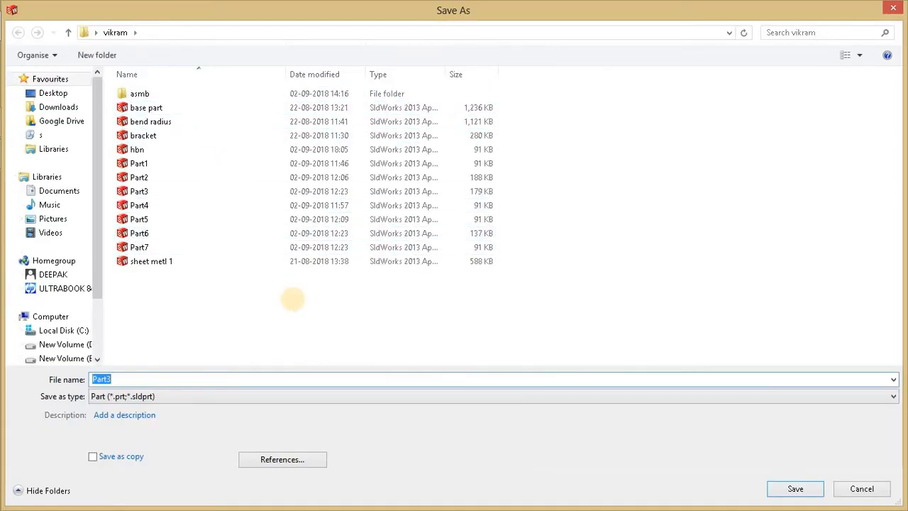
pyautogui.write('dsc')
pyautogui.click(796, 486)
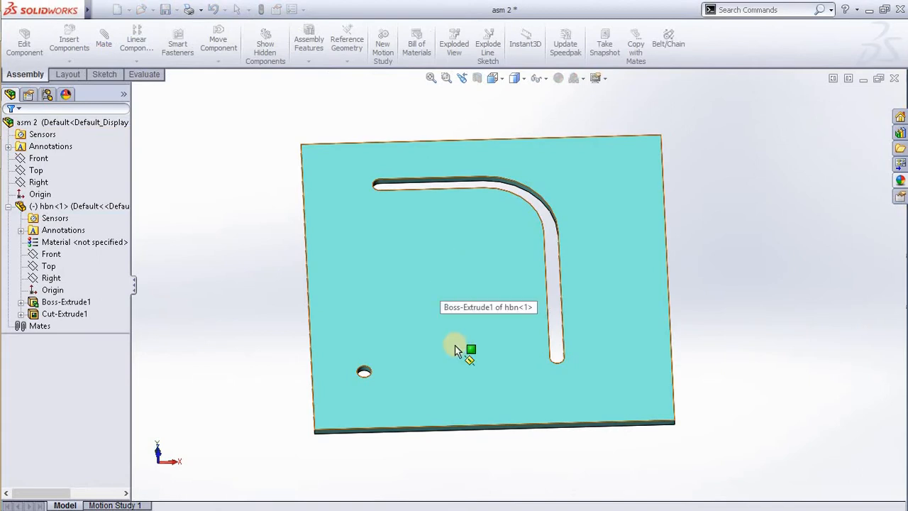
pyautogui.moveTo(460, 349); pyautogui.dragTo(437, 291, button='middle')
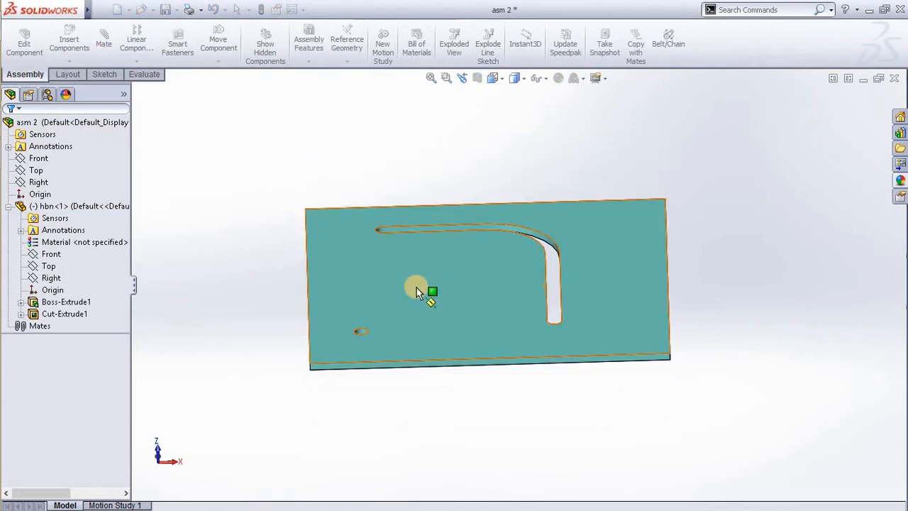
pyautogui.click(417, 290)
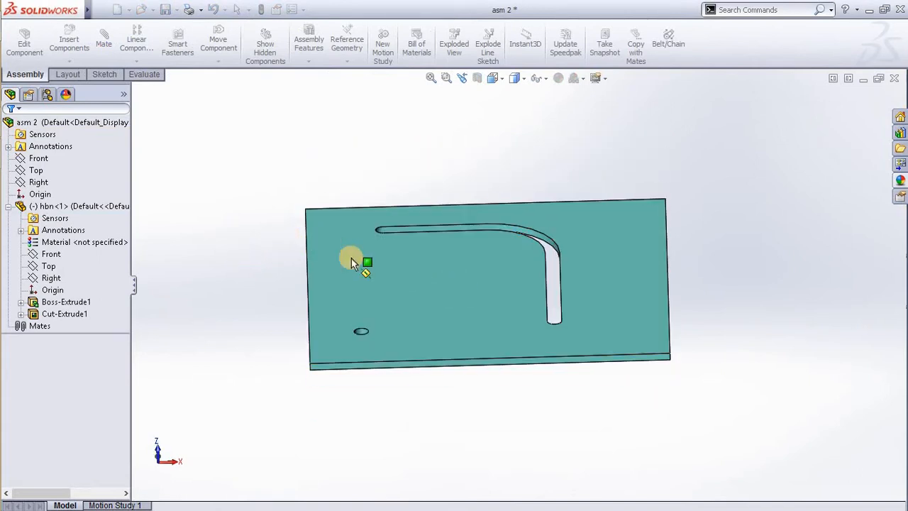
pyautogui.click(401, 289)
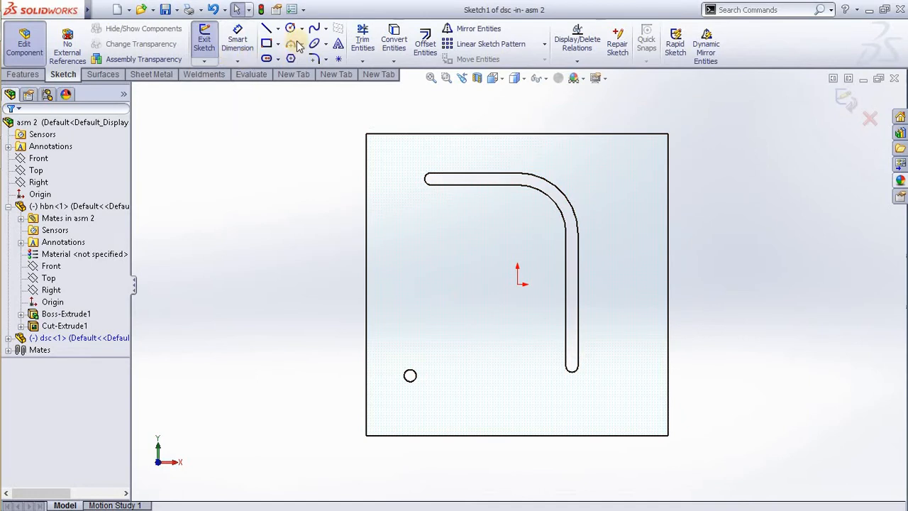
pyautogui.click(267, 29)
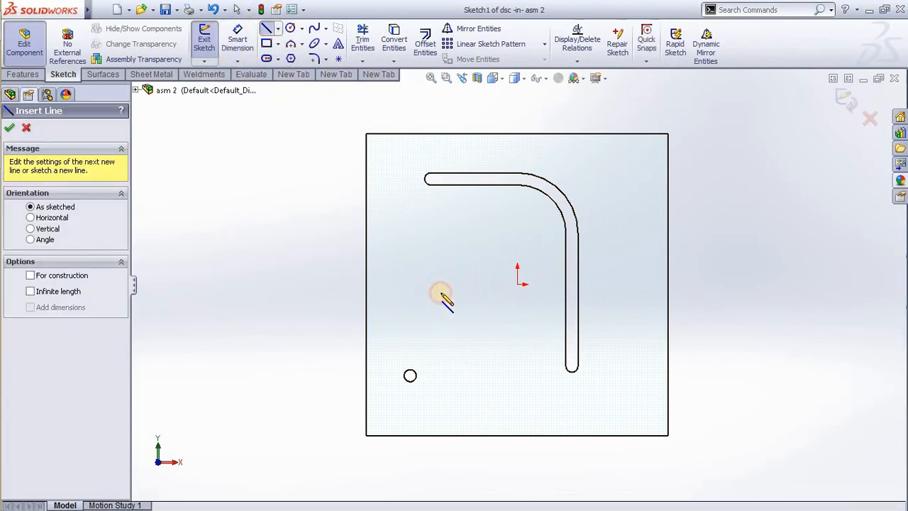
pyautogui.moveTo(440, 309); pyautogui.dragTo(440, 278)
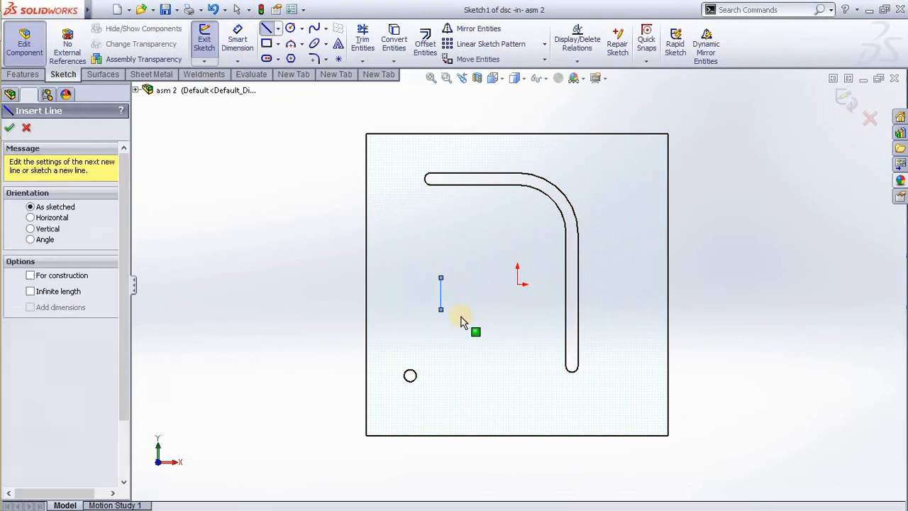
pyautogui.press('Escape')
pyautogui.scroll(3, 447, 330)
pyautogui.click(437, 263)
pyautogui.press('Delete')
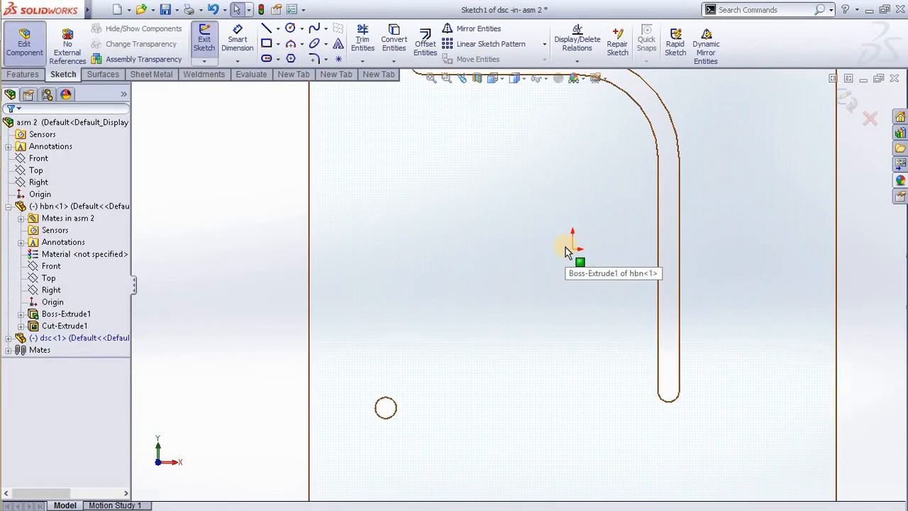
# Sketch a closed stepped half-profile of a headed pin from the origin, about 49 mm tall, with the wider head on top
pyautogui.scroll(3, 547, 257)
pyautogui.moveTo(795, 222); pyautogui.dragTo(603, 228, button='right')
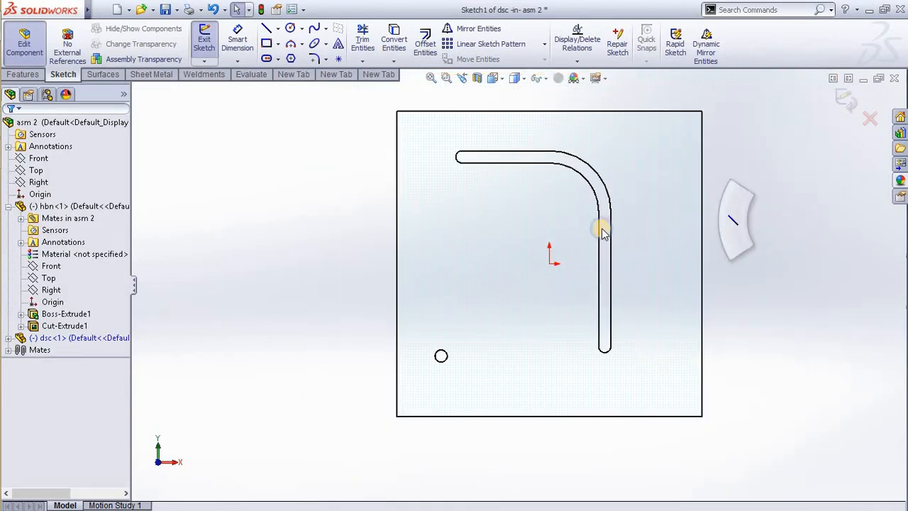
pyautogui.scroll(-3, 560, 233)
pyautogui.scroll(-2, 559, 294)
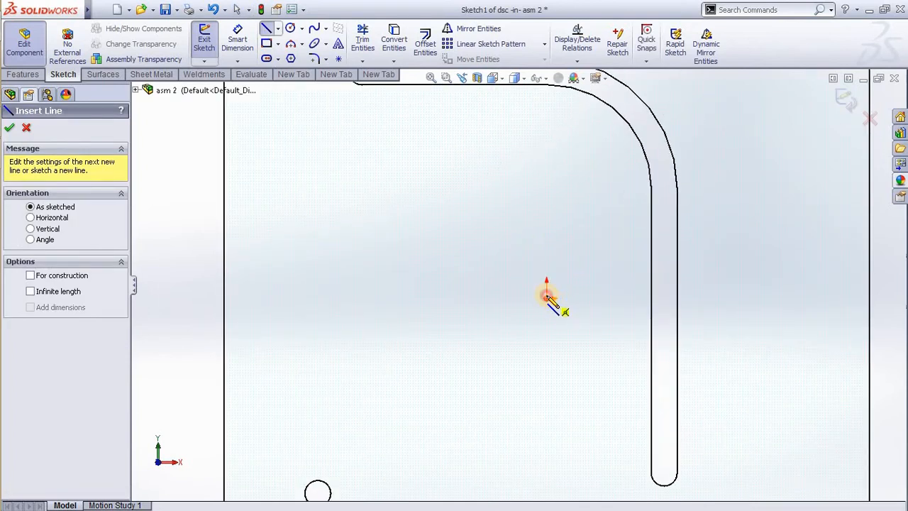
pyautogui.click(547, 296)
pyautogui.click(546, 234)
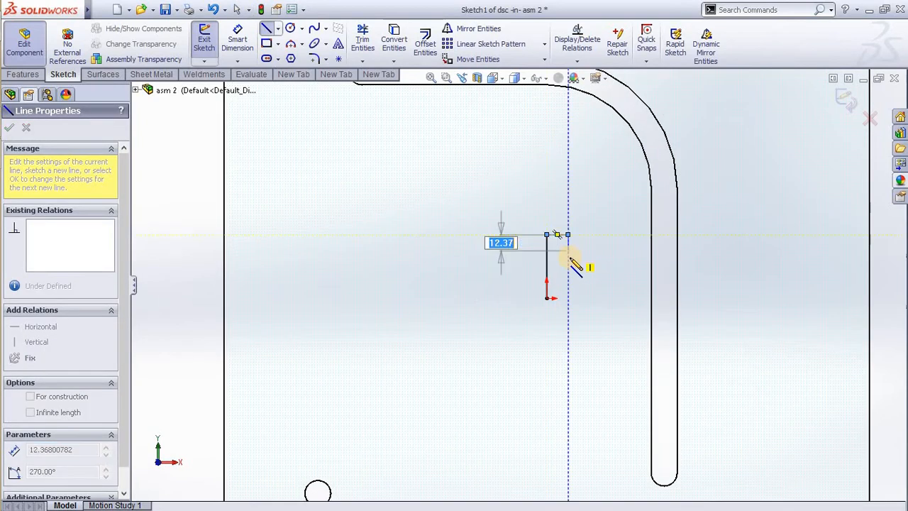
pyautogui.click(568, 257)
pyautogui.click(557, 258)
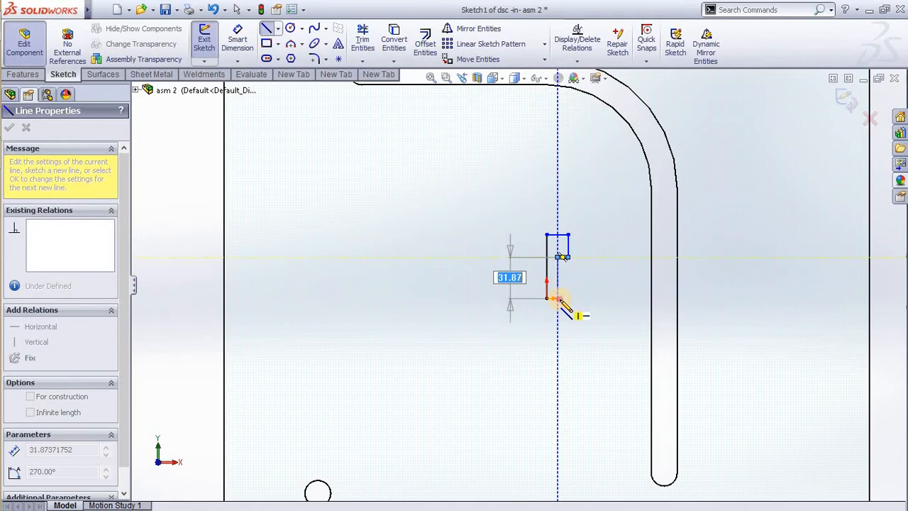
pyautogui.click(557, 298)
pyautogui.click(546, 298)
pyautogui.scroll(-1, 567, 326)
pyautogui.press('Escape')
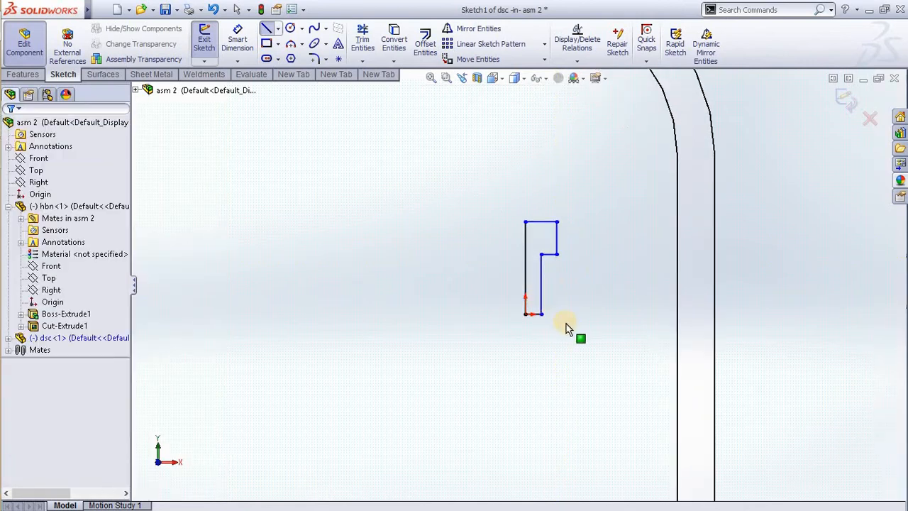
pyautogui.press('Escape')
# Dimension the long vertical line that starts at the origin to 35 mm
pyautogui.moveTo(547, 359); pyautogui.dragTo(553, 250, button='right')
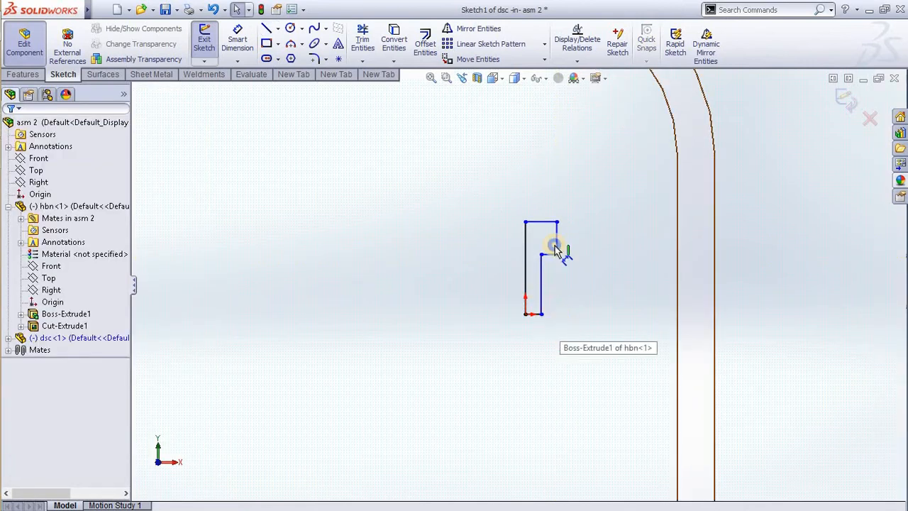
pyautogui.click(525, 273)
pyautogui.click(496, 268)
pyautogui.write('5')
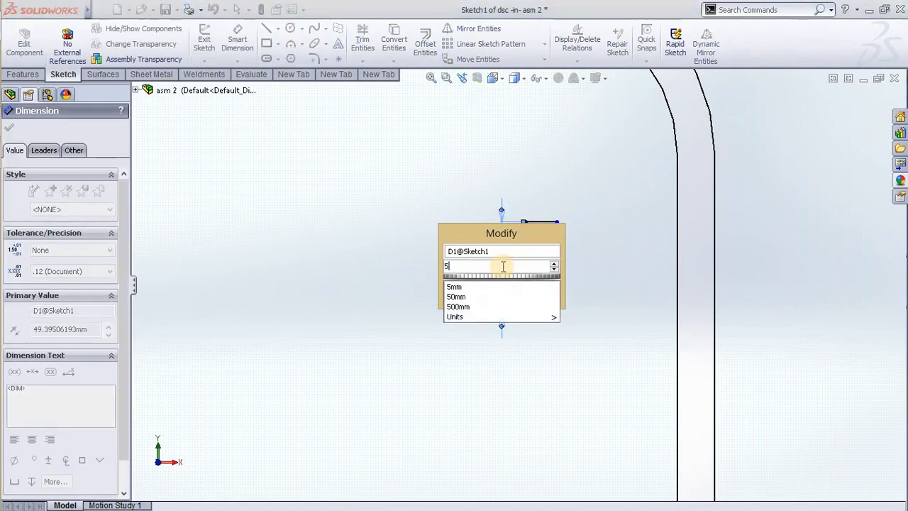
pyautogui.press('BackSpace')
pyautogui.write('35')
pyautogui.press('Return')
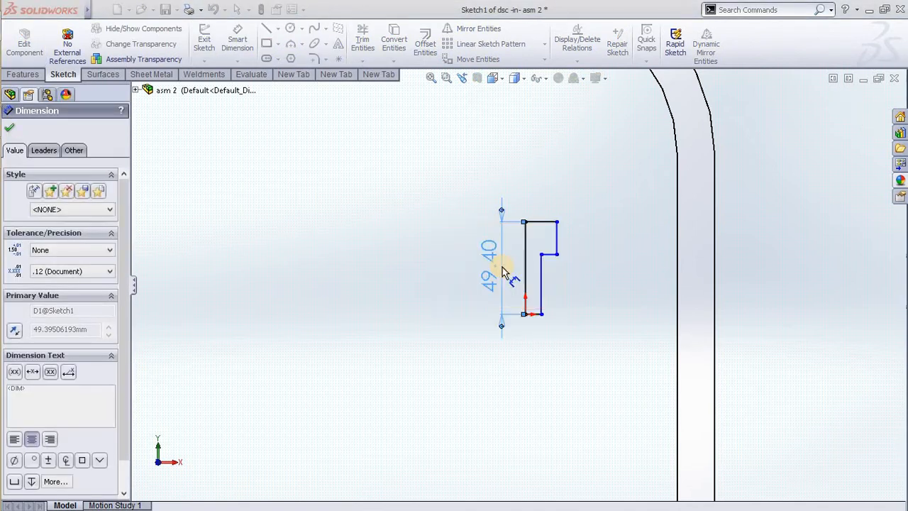
# Dimension the short vertical edge of the pin head to 10 mm
pyautogui.scroll(-3, 560, 259)
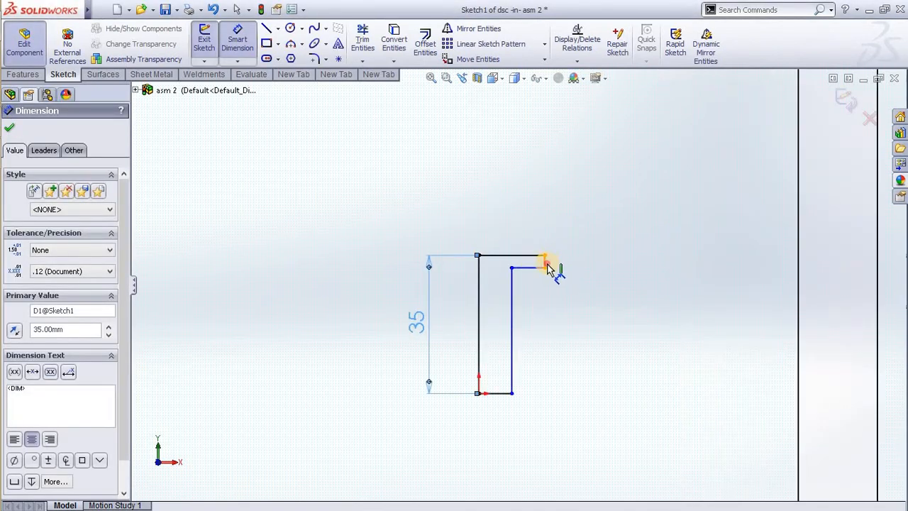
pyautogui.click(547, 262)
pyautogui.click(576, 263)
pyautogui.write('10')
pyautogui.press('Return')
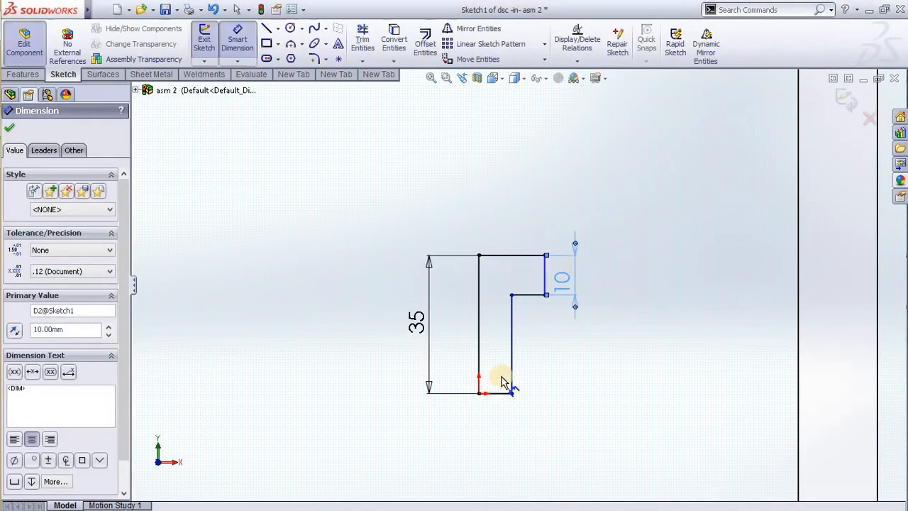
# Dimension the stem width between its two vertical lines to 10 mm
pyautogui.click(511, 332)
pyautogui.click(479, 357)
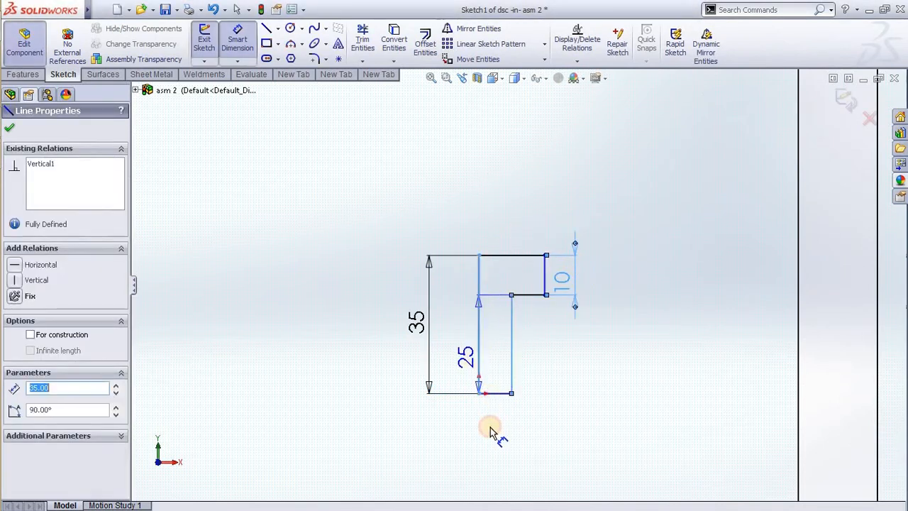
pyautogui.click(489, 428)
pyautogui.write('10')
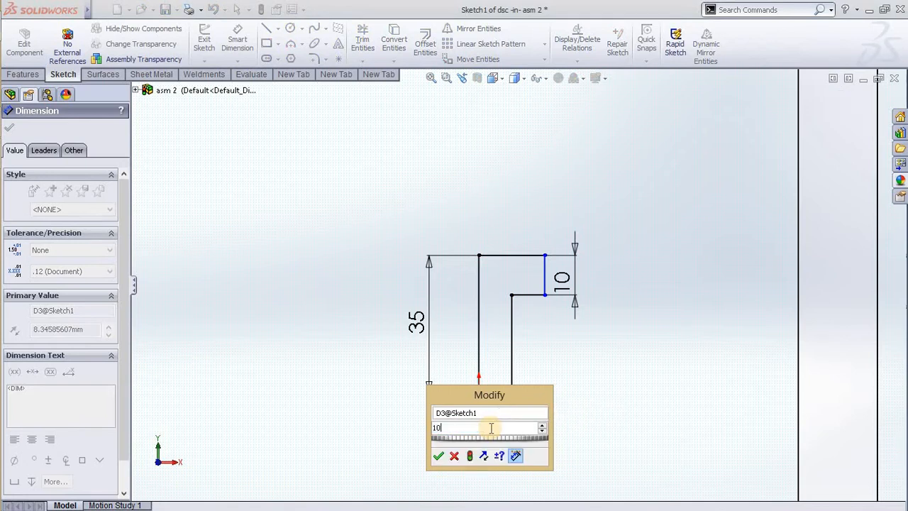
pyautogui.press('Return')
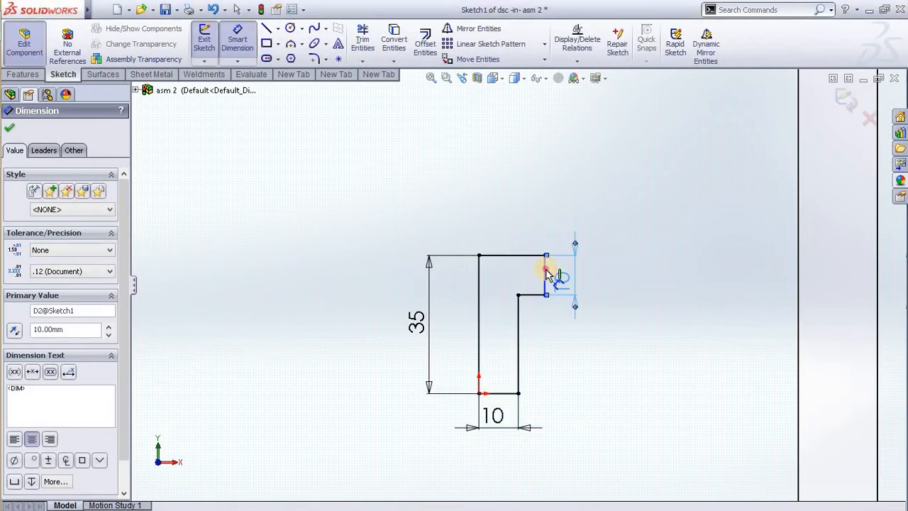
# Dimension the head width from the long vertical line to the outer edge as 20 mm
pyautogui.click(545, 272)
pyautogui.click(480, 264)
pyautogui.click(507, 223)
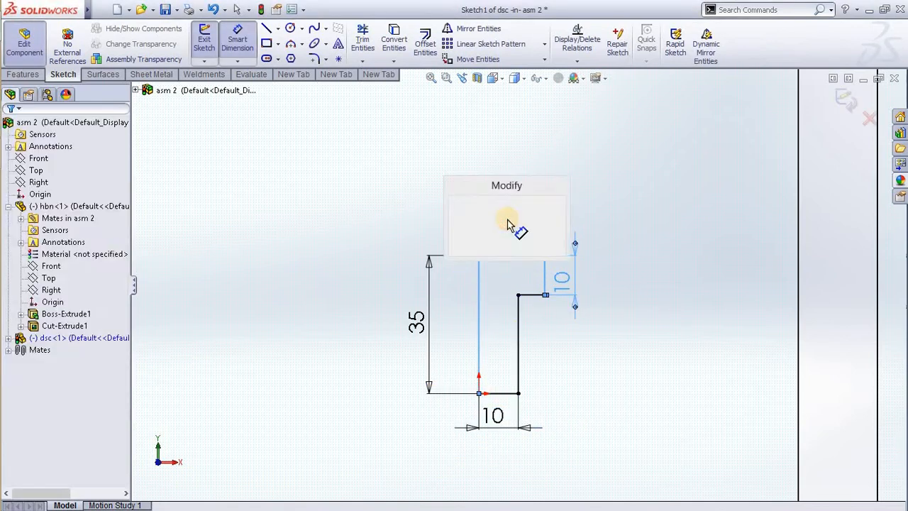
pyautogui.write('20')
pyautogui.press('Return')
pyautogui.click(580, 163)
pyautogui.press('Escape')
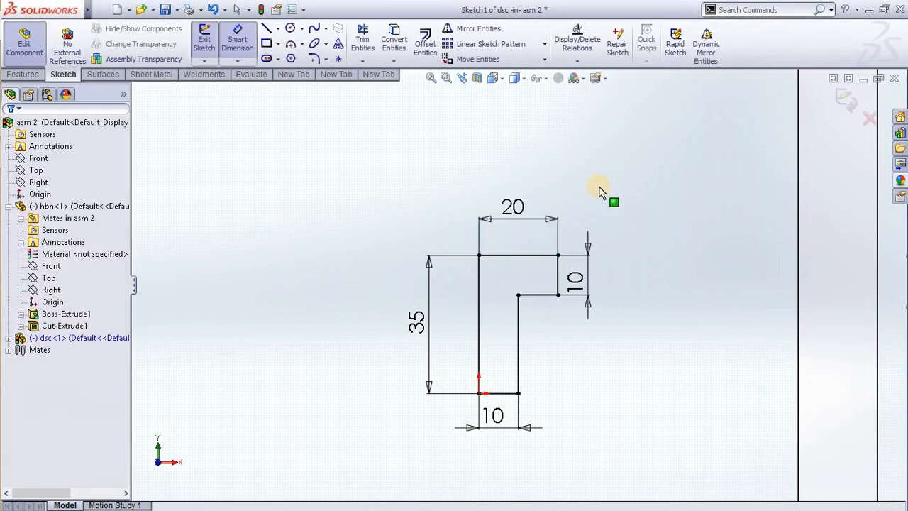
# Finish the sketch and revolve the stepped profile about its long vertical line into a solid headed pin
pyautogui.scroll(6, 552, 276)
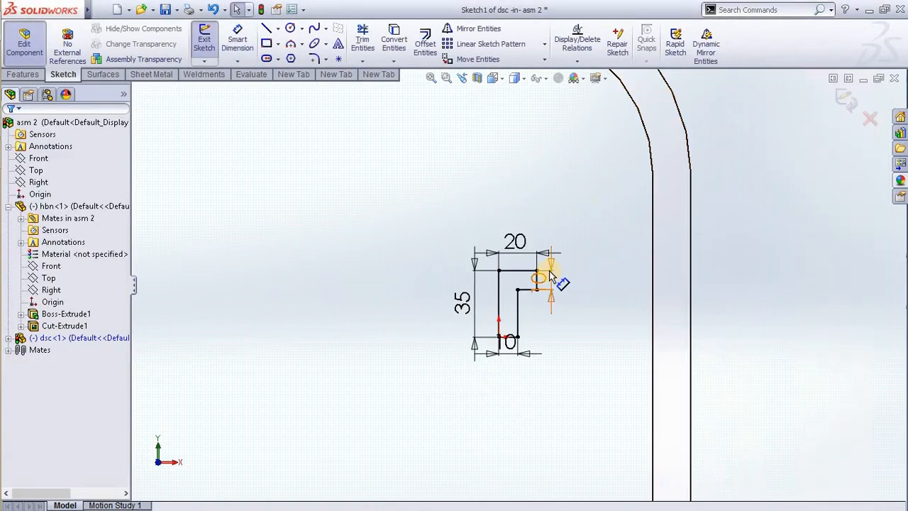
pyautogui.doubleClick(458, 226)
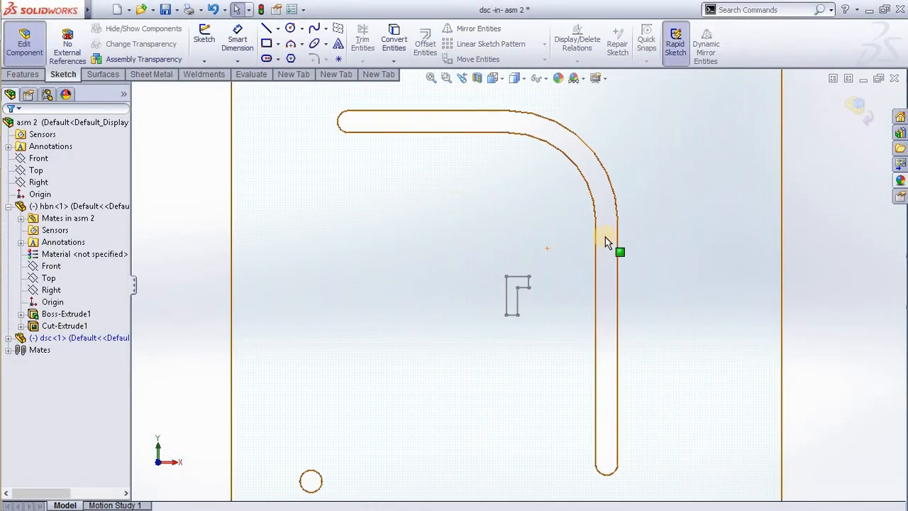
pyautogui.click(17, 74)
pyautogui.click(247, 42)
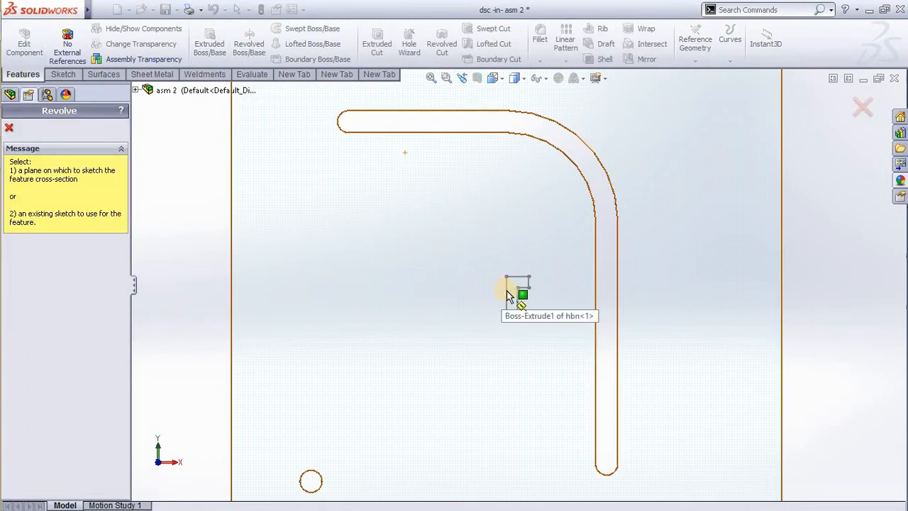
pyautogui.click(508, 292)
pyautogui.click(851, 104)
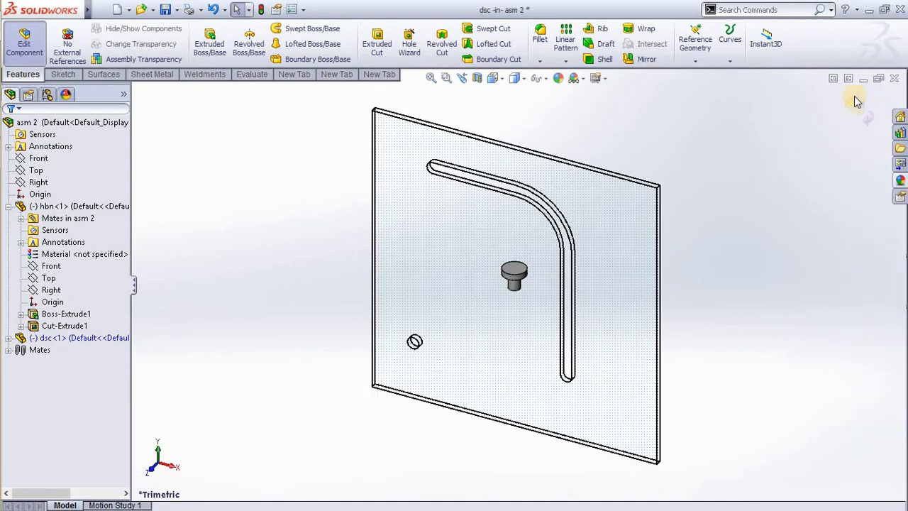
# Return from part editing to the assembly and test-drag the slotted plate together with the pin
pyautogui.click(852, 127)
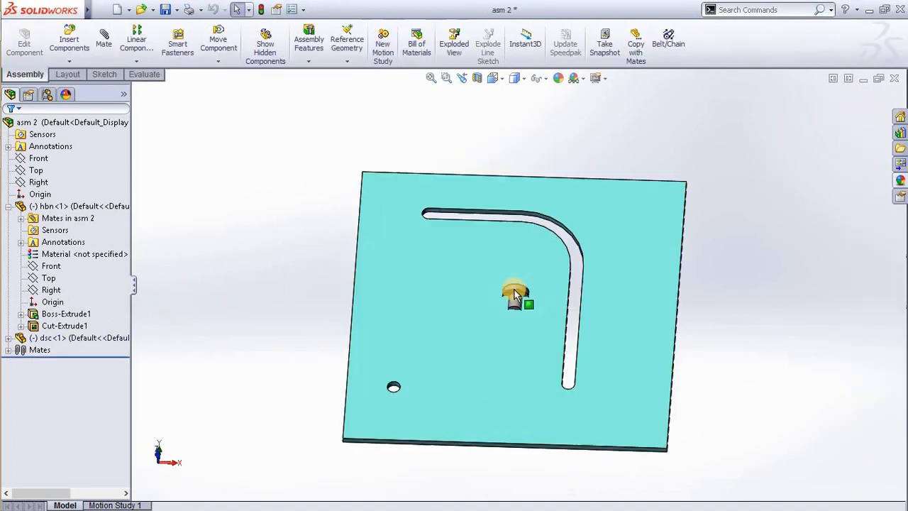
pyautogui.scroll(-2, 510, 305)
pyautogui.moveTo(512, 300); pyautogui.dragTo(516, 278, button='middle')
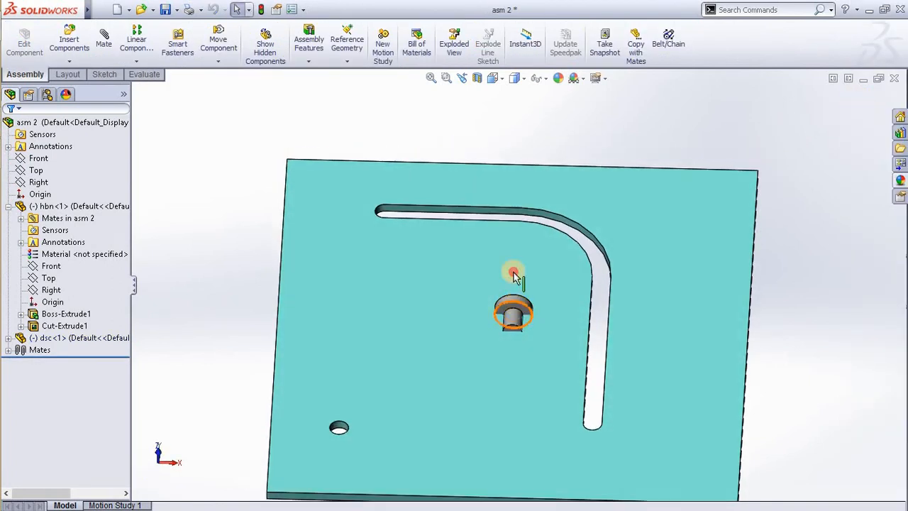
pyautogui.moveTo(513, 272); pyautogui.dragTo(531, 183)
pyautogui.scroll(4, 529, 191)
pyautogui.moveTo(475, 288); pyautogui.dragTo(493, 233)
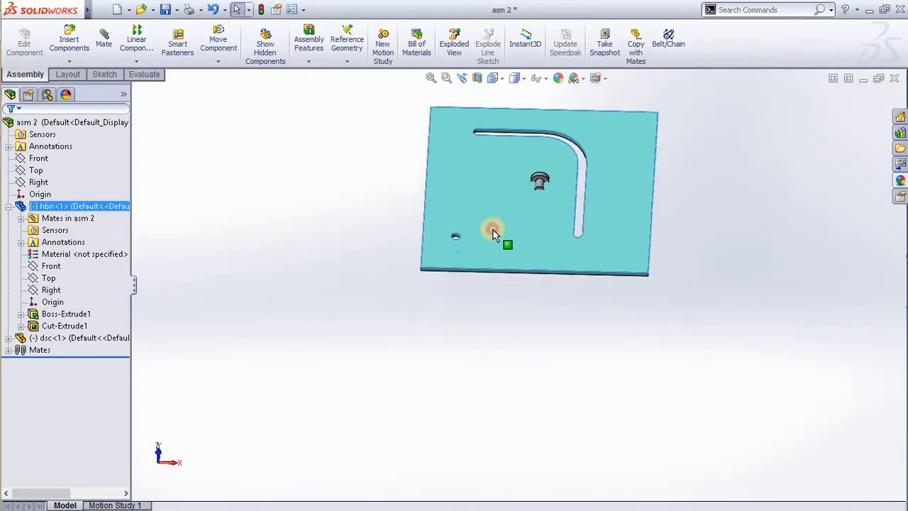
pyautogui.press('Escape')
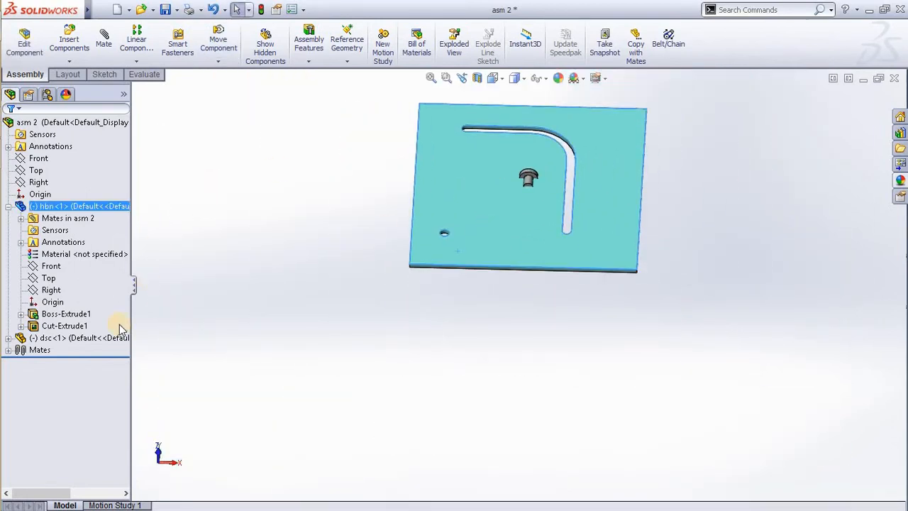
# Suppress the dsc pin component in the assembly
pyautogui.click(85, 339)
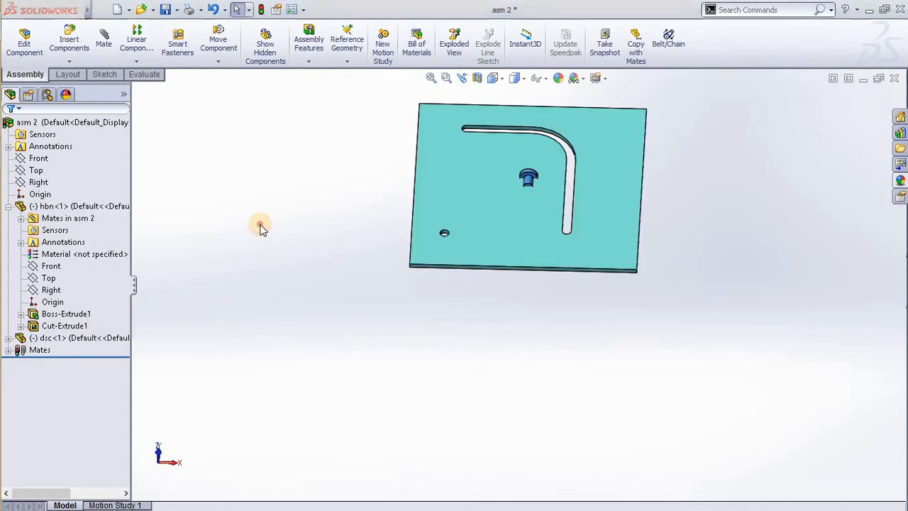
pyautogui.press('Delete')
pyautogui.click(454, 249)
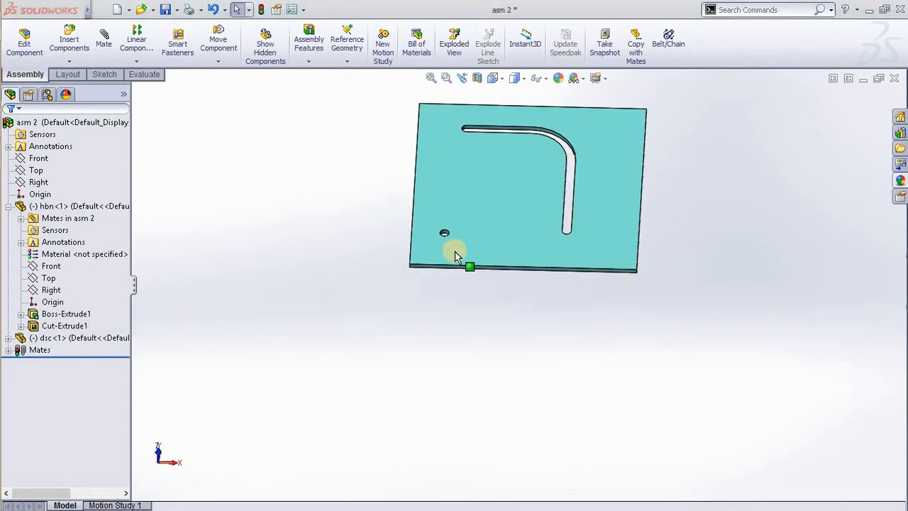
pyautogui.moveTo(511, 220); pyautogui.dragTo(514, 220)
pyautogui.click(173, 207)
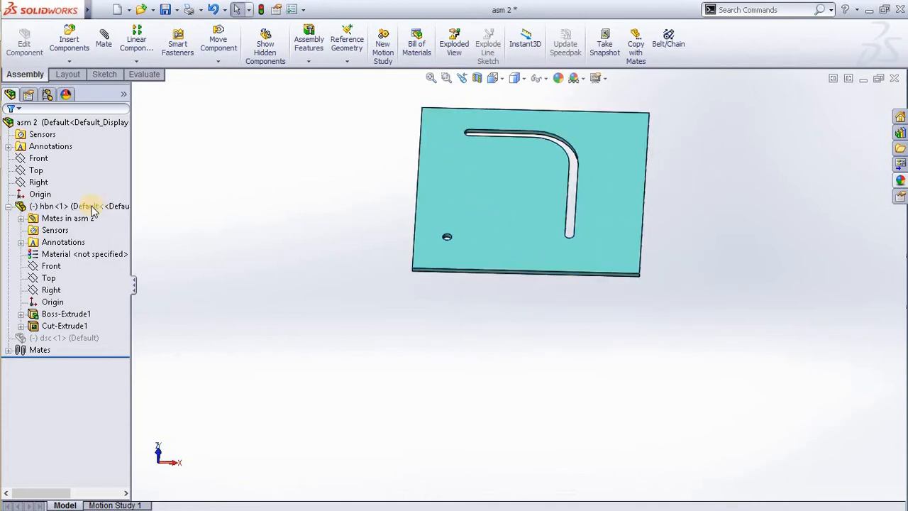
# Expand the assembly's mates and drag the slotted plate to check its freedom of movement
pyautogui.click(8, 350)
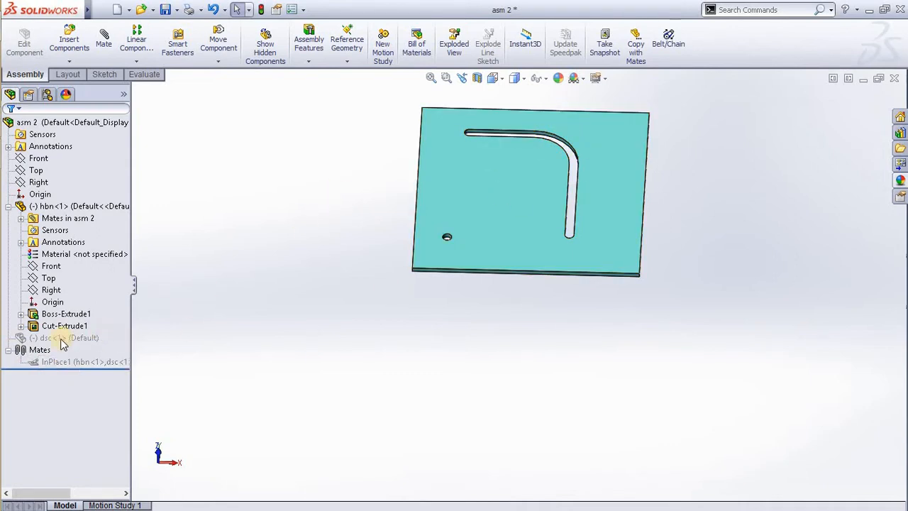
pyautogui.click(62, 340)
pyautogui.click(288, 270)
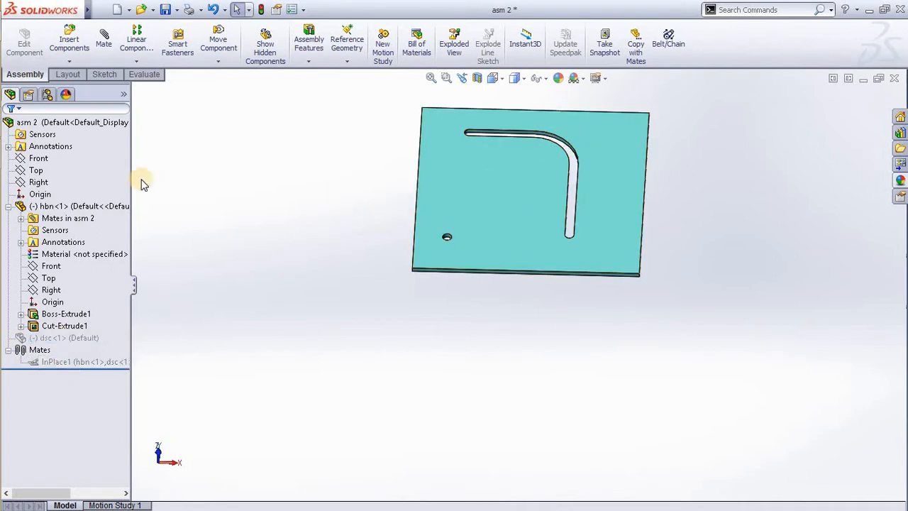
pyautogui.click(306, 175)
pyautogui.moveTo(466, 182); pyautogui.dragTo(451, 160)
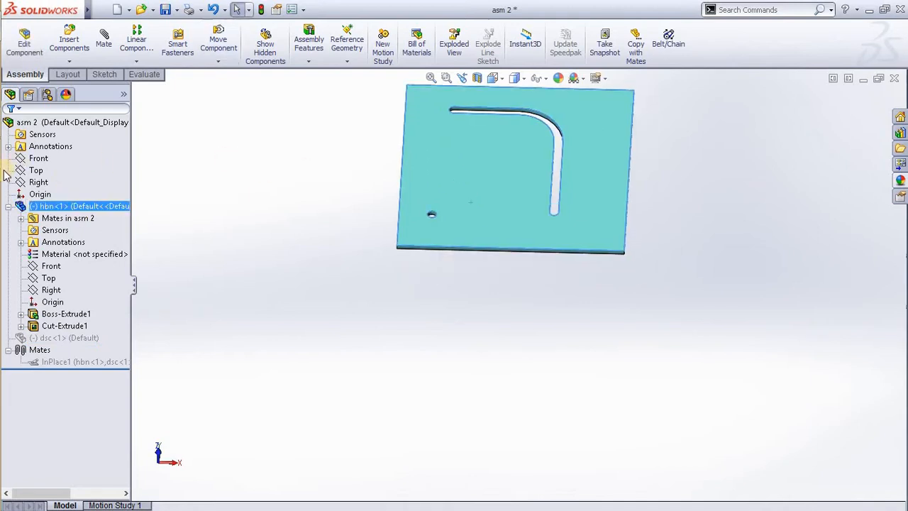
pyautogui.moveTo(20, 153)
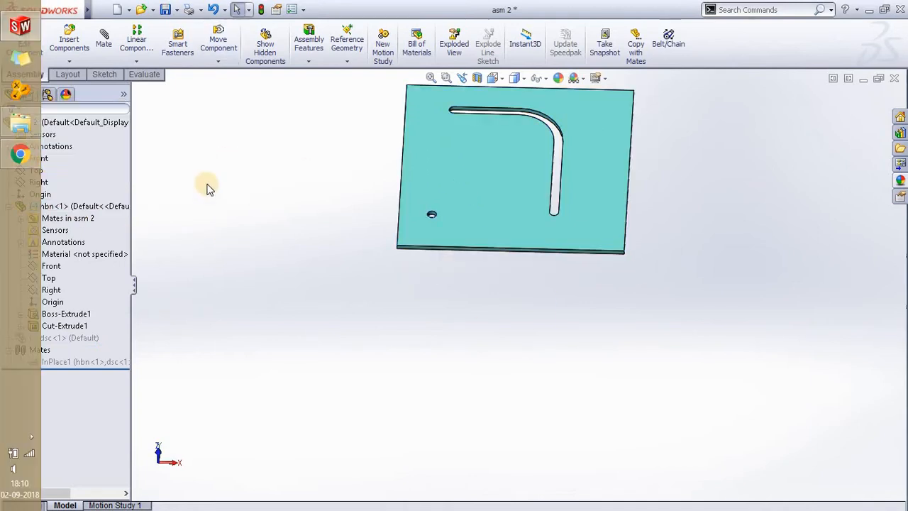
# Add a coincident mate between the assembly's Front plane and the hbn plate's Front plane
pyautogui.click(38, 158)
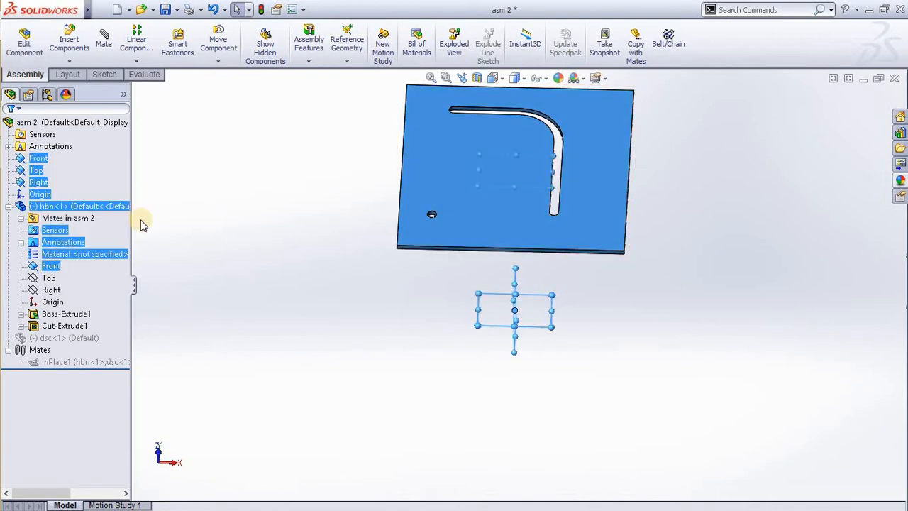
pyautogui.click(211, 208)
pyautogui.click(33, 162)
pyautogui.keyDown('ctrl'); pyautogui.click(50, 266); pyautogui.keyUp('ctrl')
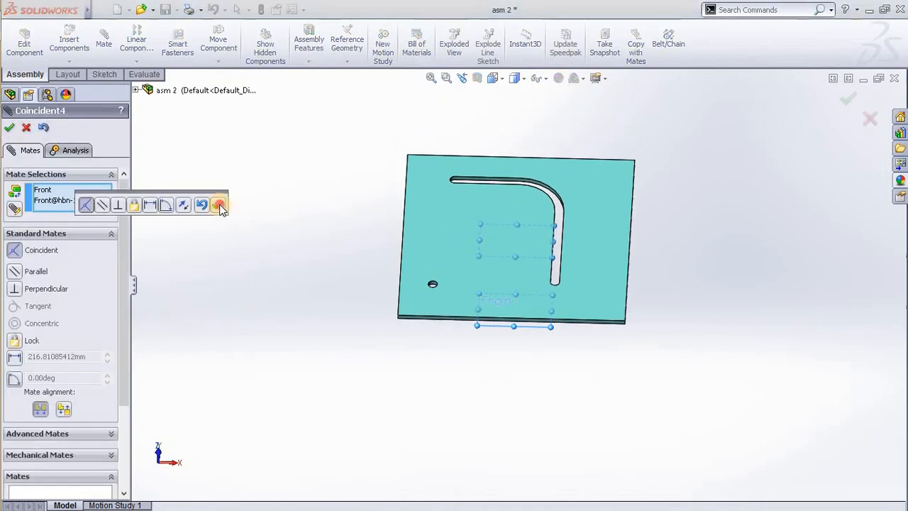
pyautogui.click(218, 205)
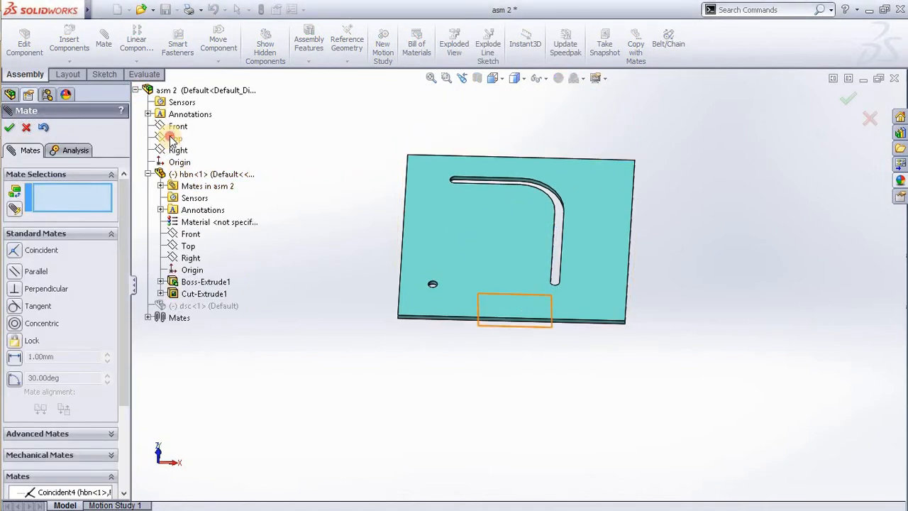
# Add a coincident mate between the assembly's Top plane and the hbn plate's Top plane
pyautogui.click(175, 137)
pyautogui.click(190, 249)
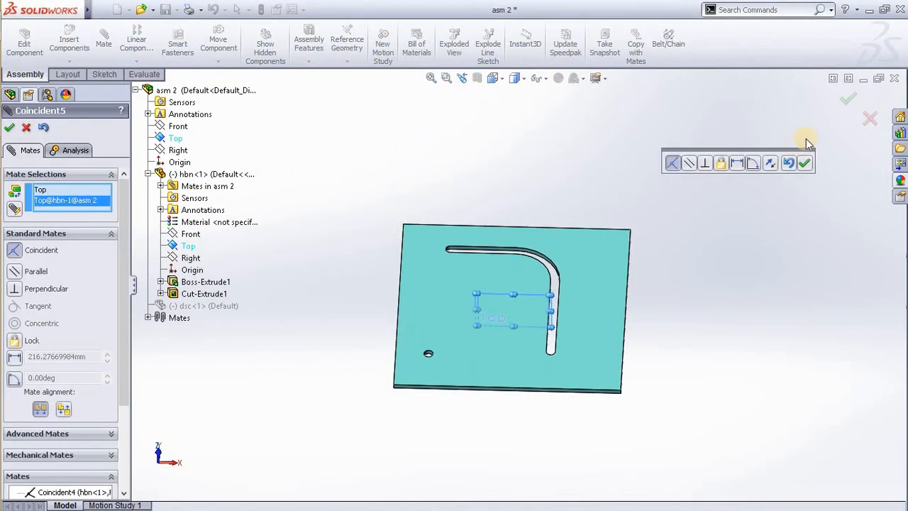
pyautogui.click(806, 163)
# Add a coincident mate between the assembly's Right plane and the hbn plate's Right plane, and finish mating
pyautogui.click(178, 150)
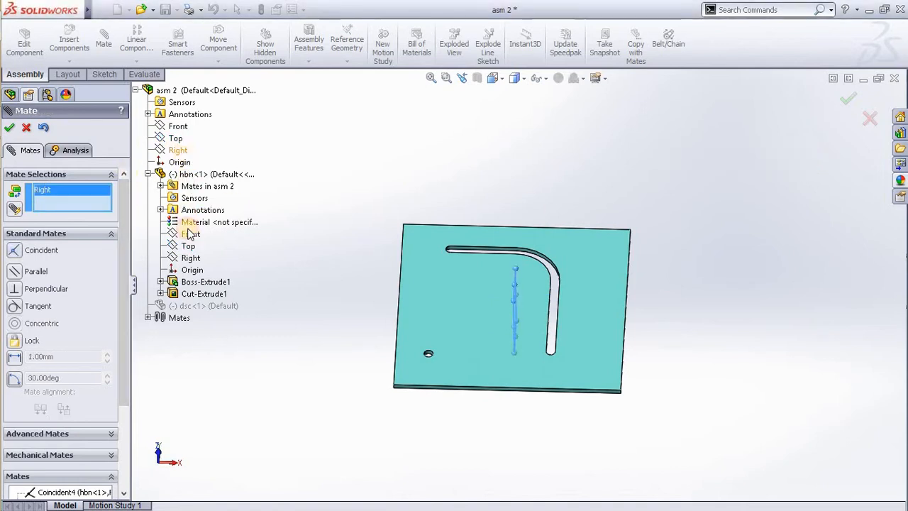
pyautogui.click(192, 257)
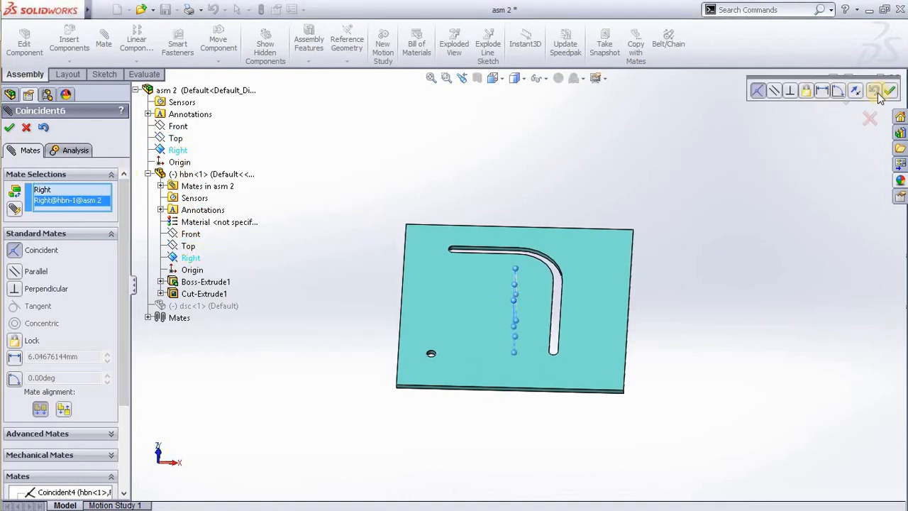
pyautogui.click(888, 92)
pyautogui.click(857, 91)
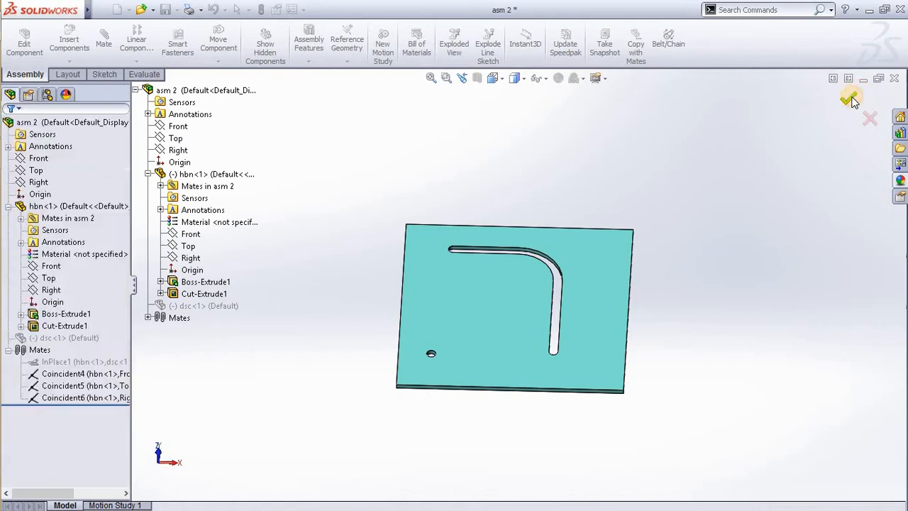
# Unsuppress the dsc pin component in the assembly
pyautogui.click(79, 338)
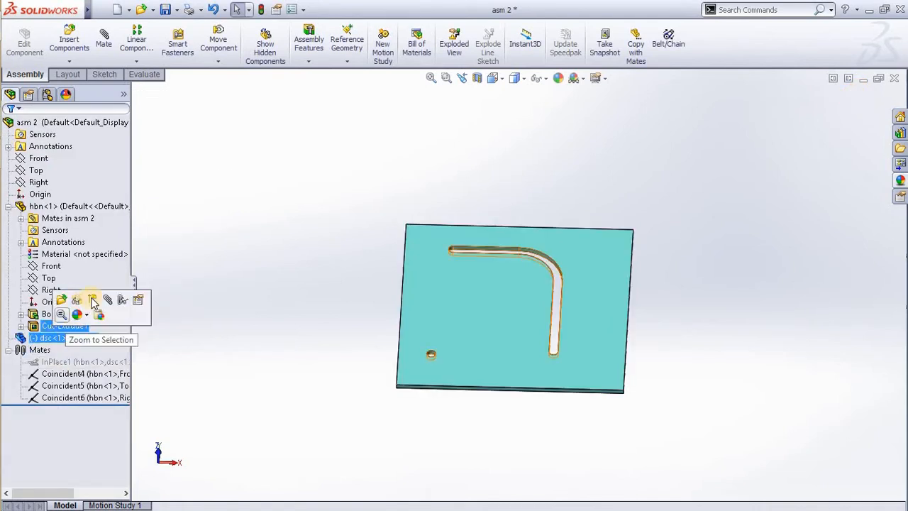
pyautogui.click(150, 296)
pyautogui.click(217, 259)
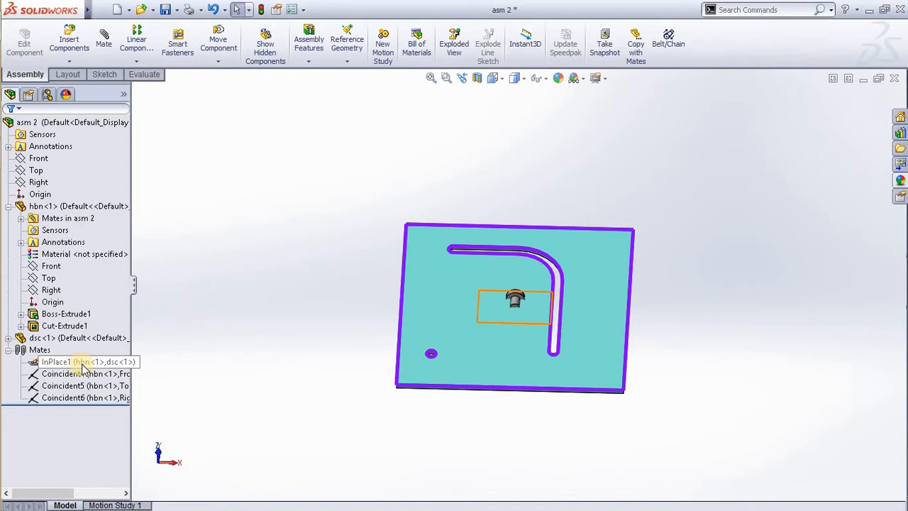
# Try to drag the dsc pin across the slotted plate to test its movement
pyautogui.scroll(-3, 506, 298)
pyautogui.moveTo(520, 291); pyautogui.dragTo(551, 266)
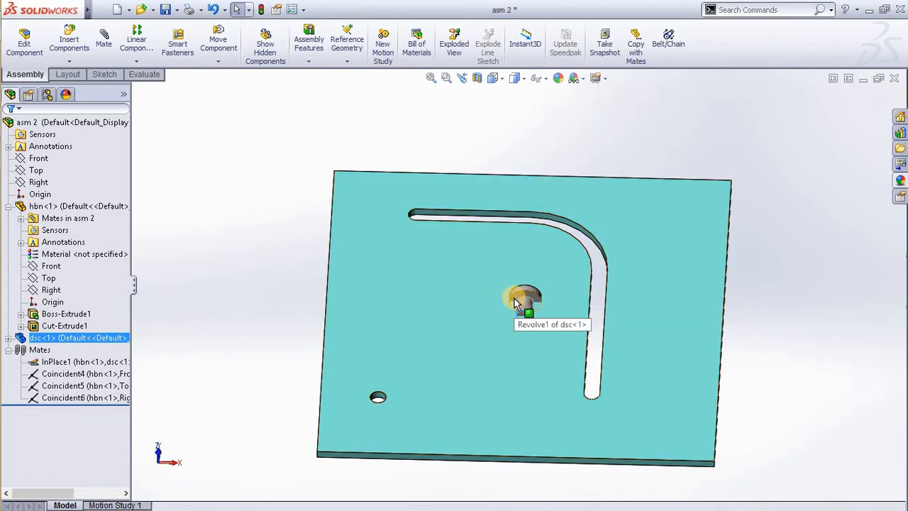
pyautogui.scroll(2, 513, 301)
pyautogui.scroll(-2, 507, 308)
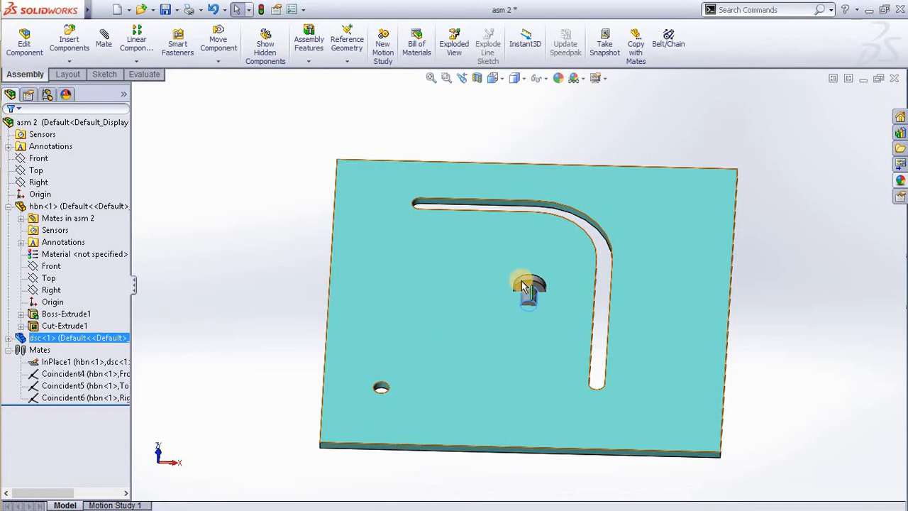
pyautogui.moveTo(521, 287)
pyautogui.mouseDown()
pyautogui.moveTo(527, 297)
pyautogui.moveTo(268, 264)
pyautogui.moveTo(387, 298)
pyautogui.moveTo(528, 296)
pyautogui.moveTo(391, 365)
pyautogui.moveTo(498, 352)
pyautogui.mouseUp()
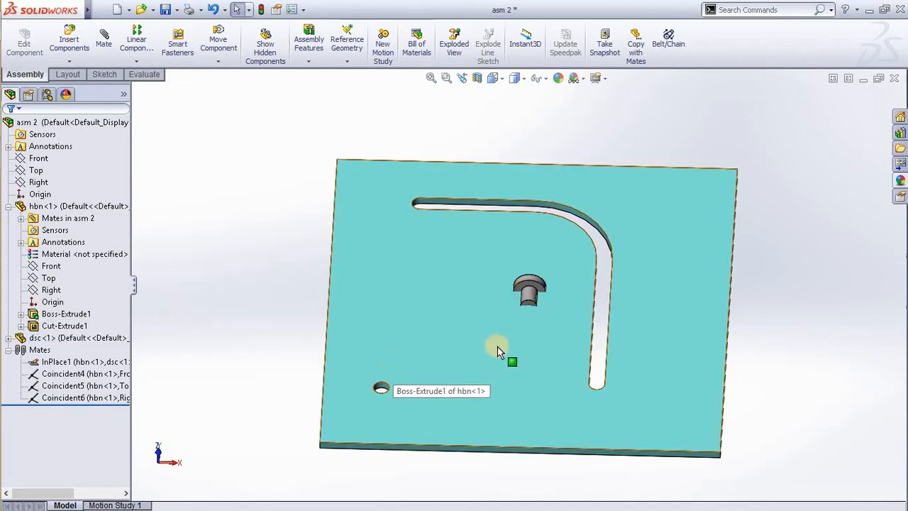
pyautogui.moveTo(532, 297); pyautogui.dragTo(533, 297)
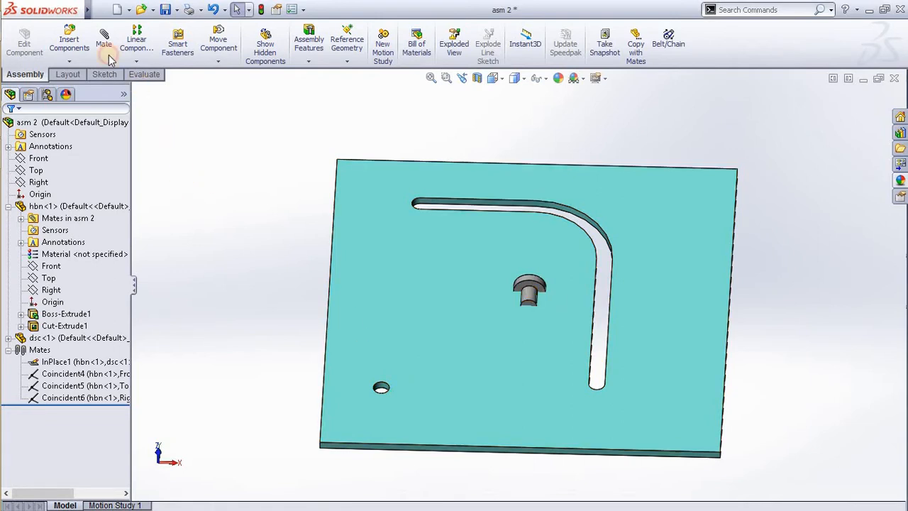
# Insert a new part named fg into the assembly and start its sketch on the slotted plate's large face
pyautogui.click(83, 63)
pyautogui.click(95, 85)
pyautogui.click(469, 307)
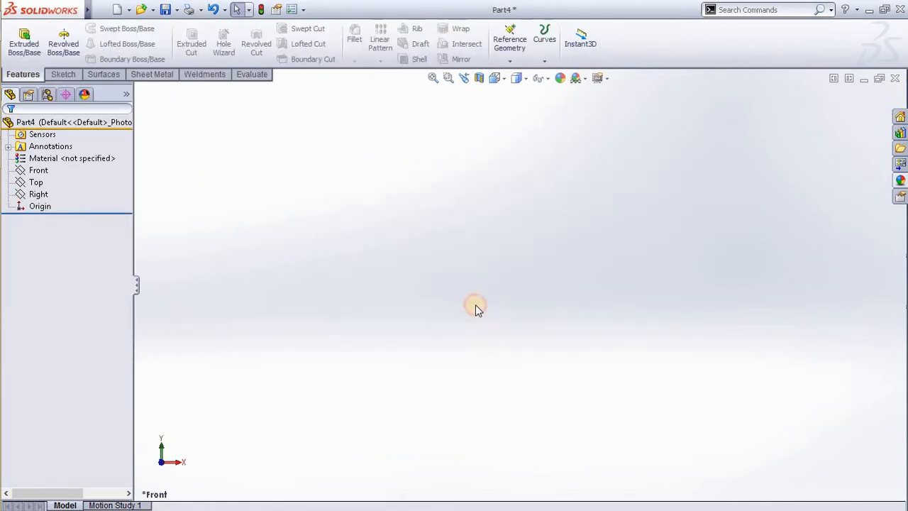
pyautogui.write('fg')
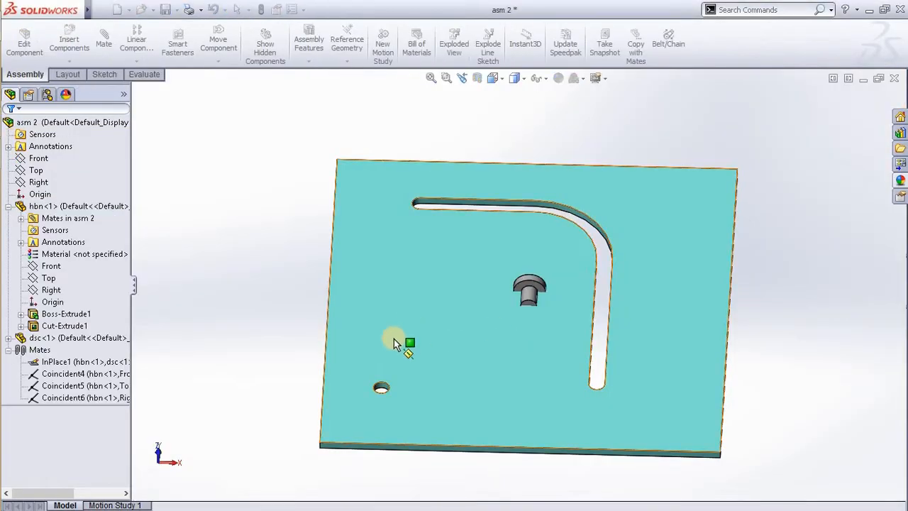
pyautogui.click(408, 348)
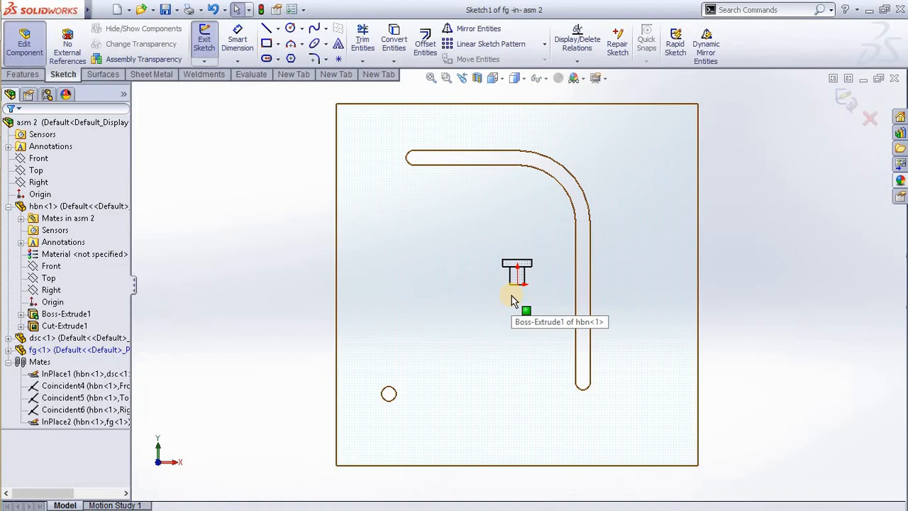
# Convert the circular edge of the plate's small round hole into sketch geometry in the fg part
pyautogui.scroll(-4, 389, 395)
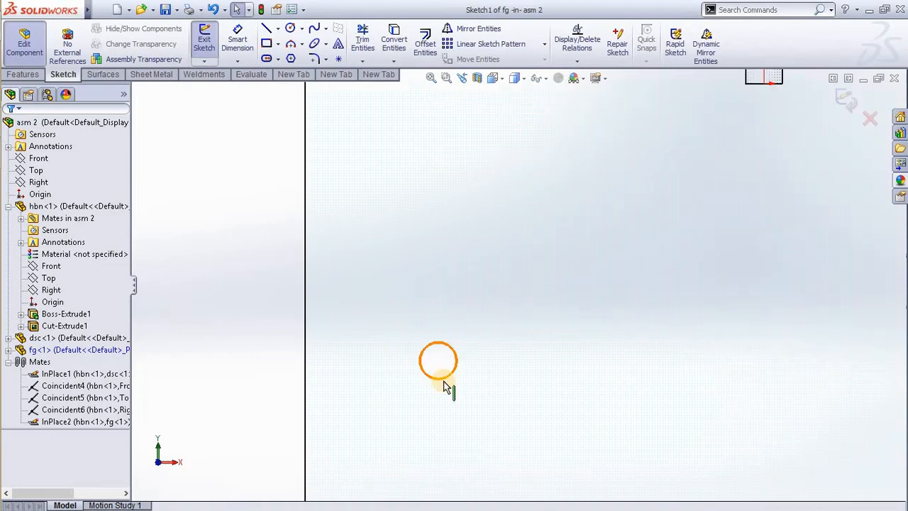
pyautogui.scroll(2, 445, 386)
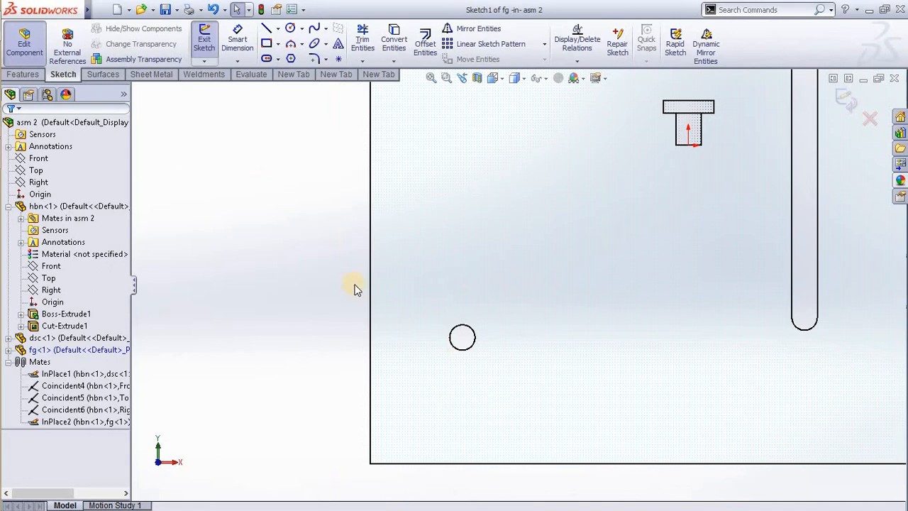
pyautogui.scroll(2, 354, 286)
pyautogui.click(740, 99)
pyautogui.click(394, 42)
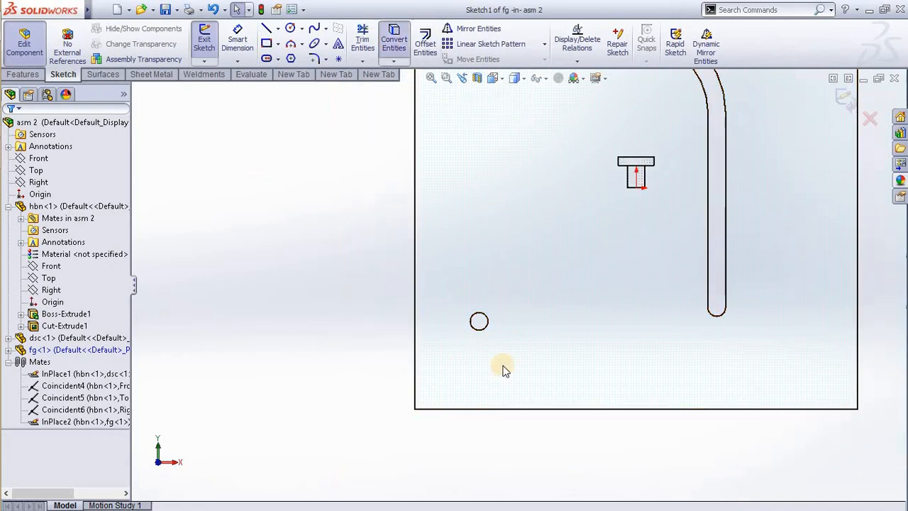
pyautogui.moveTo(490, 259); pyautogui.dragTo(497, 349, button='middle')
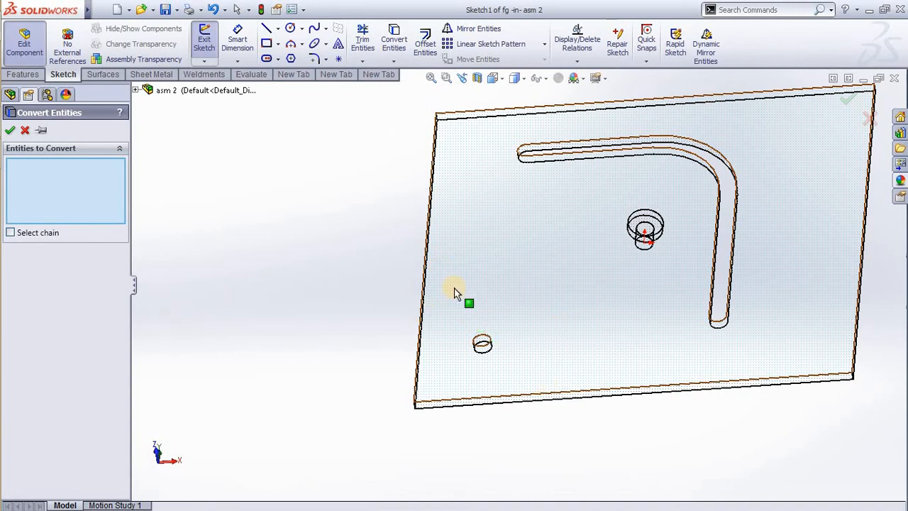
pyautogui.scroll(-5, 482, 341)
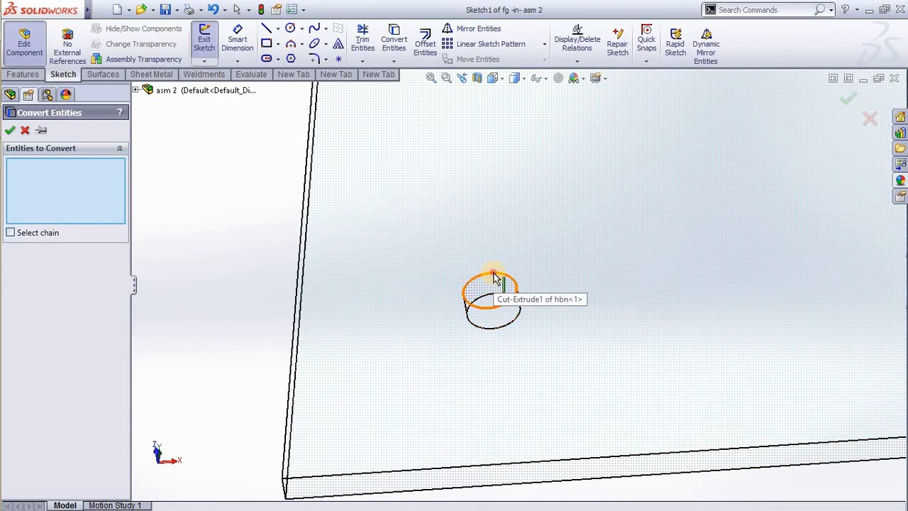
pyautogui.click(495, 278)
pyautogui.click(10, 130)
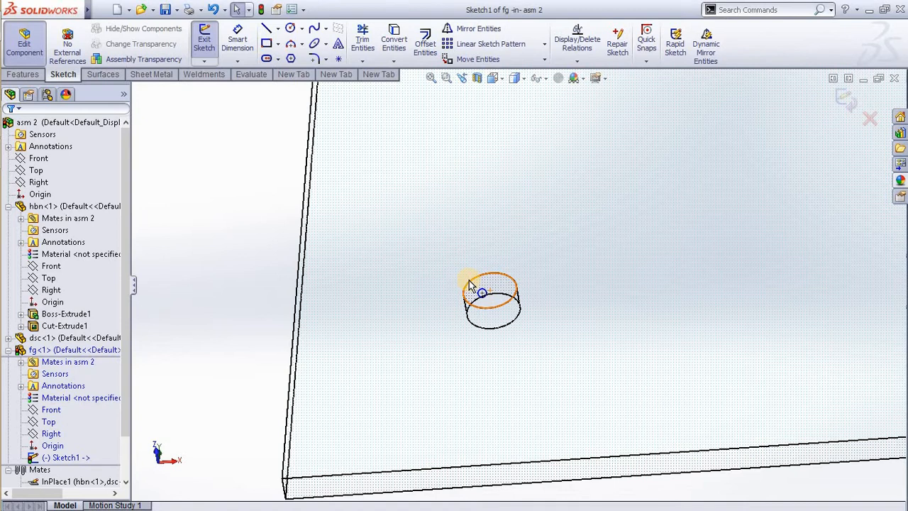
pyautogui.scroll(5, 421, 360)
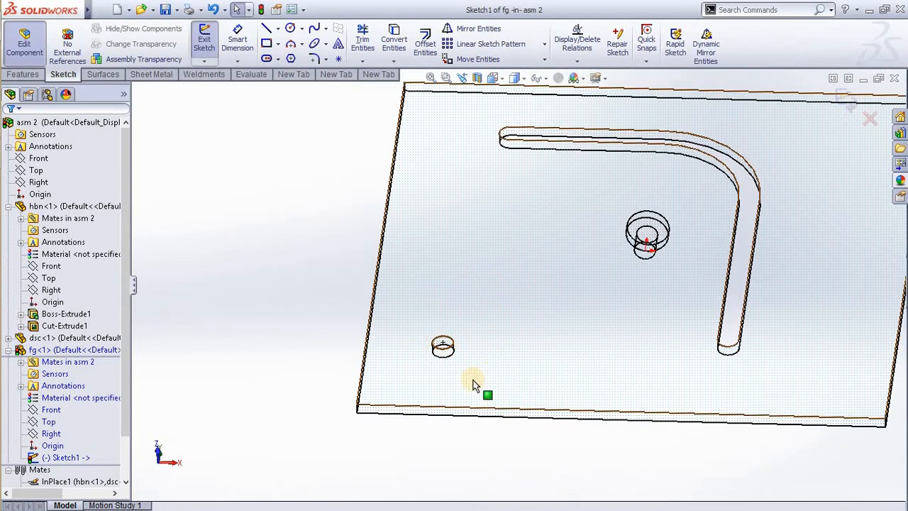
pyautogui.scroll(-5, 466, 324)
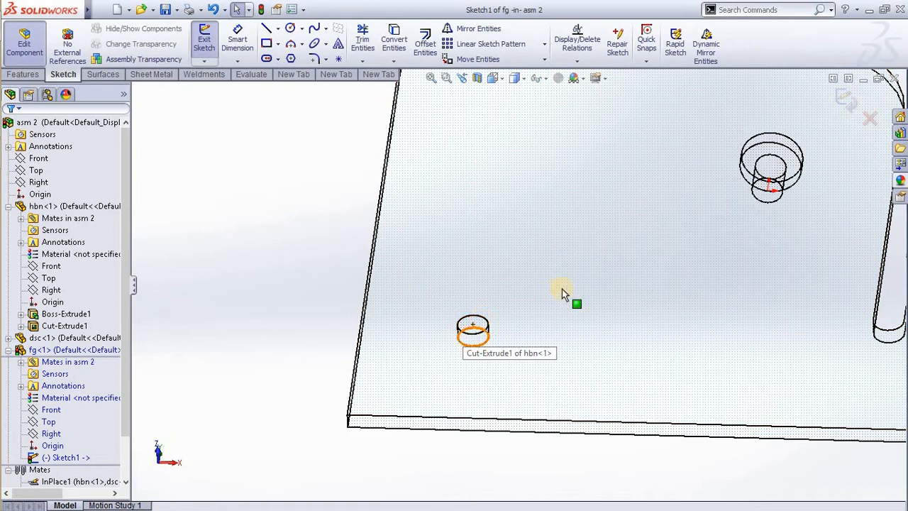
# Exit the fg part's sketch and return to editing the assembly
pyautogui.scroll(3, 564, 294)
pyautogui.click(848, 98)
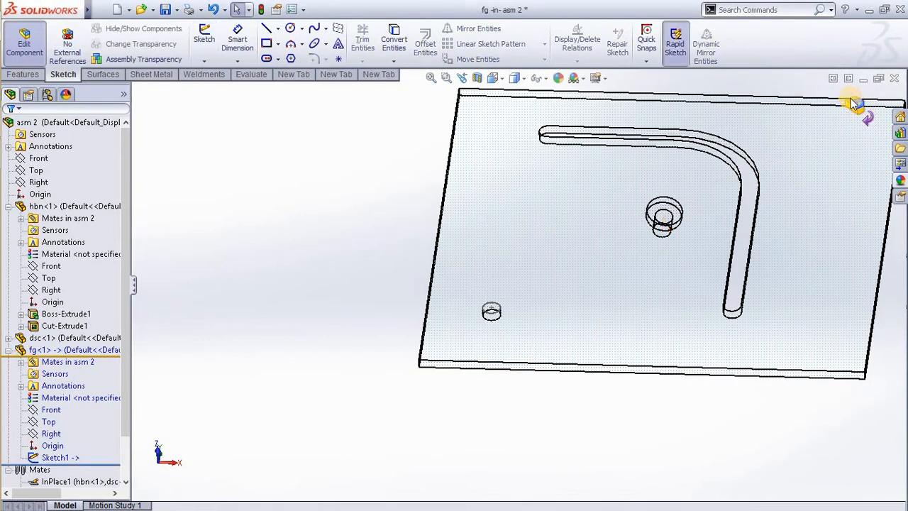
pyautogui.click(858, 105)
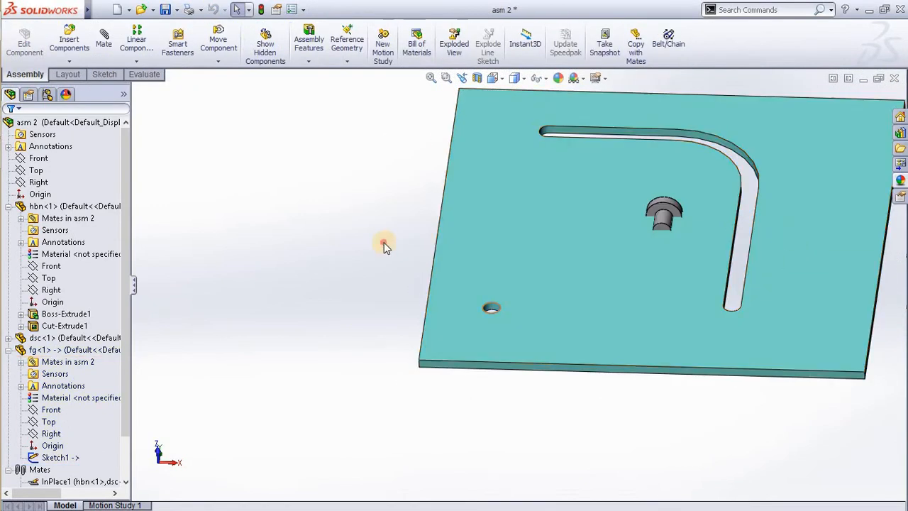
# Open the slotted plate hbn for editing in the context of the assembly and select its small round hole
pyautogui.scroll(-5, 525, 323)
pyautogui.scroll(-1, 525, 323)
pyautogui.click(528, 330)
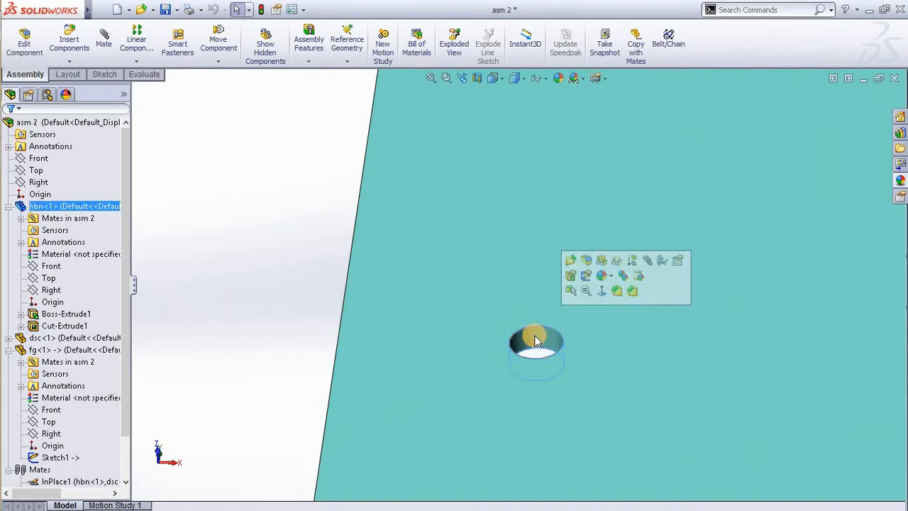
pyautogui.click(560, 229)
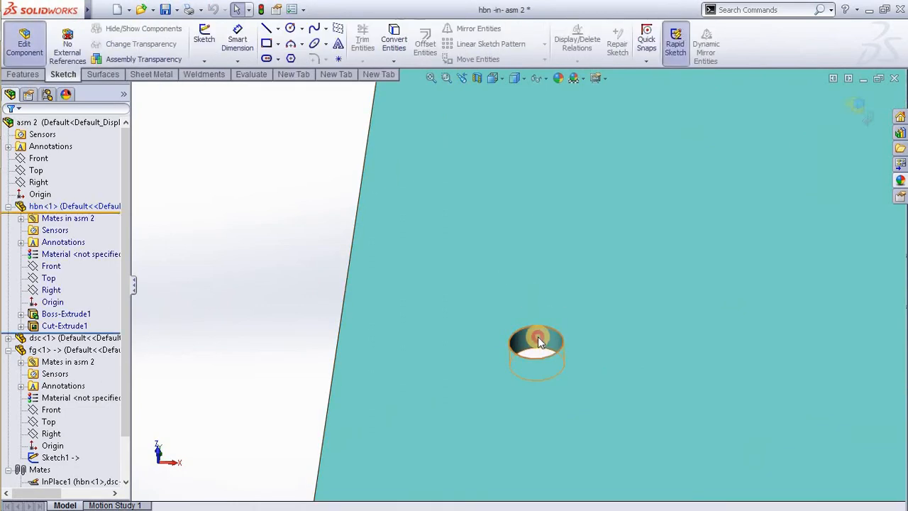
pyautogui.click(537, 336)
pyautogui.moveTo(537, 336); pyautogui.dragTo(287, 242, button='middle')
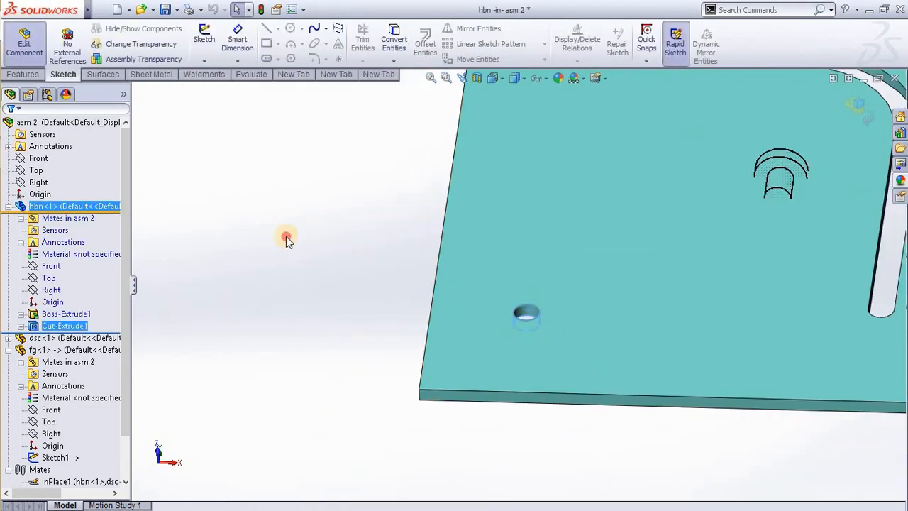
pyautogui.keyDown('ctrl'); pyautogui.click(66, 314); pyautogui.keyUp('ctrl')
pyautogui.click(22, 314)
pyautogui.click(67, 326)
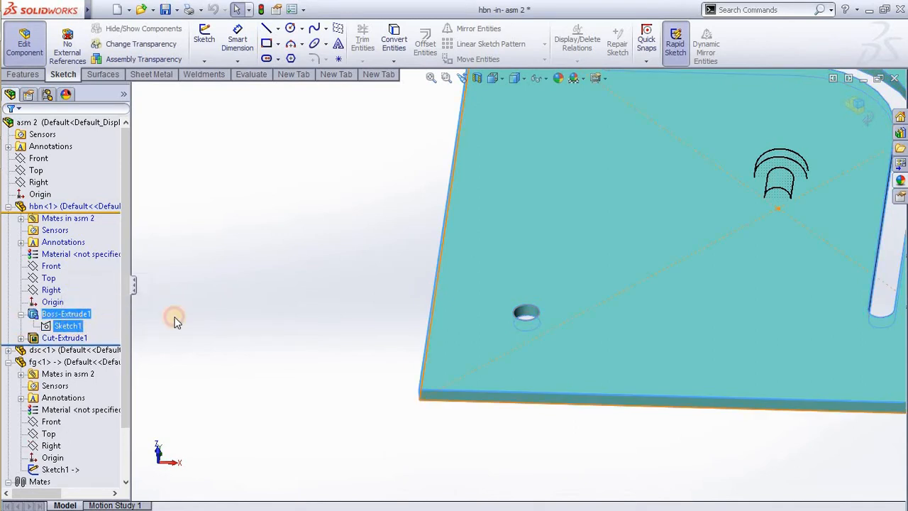
pyautogui.rightClick(65, 324)
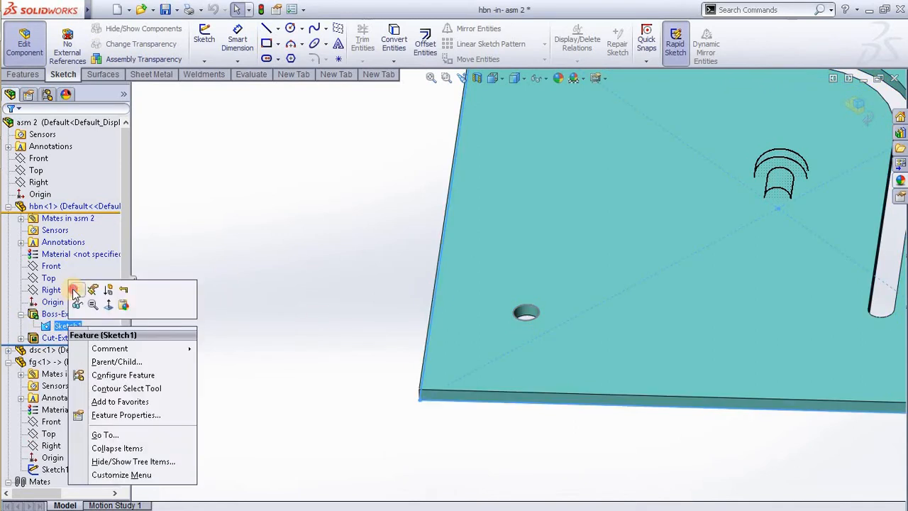
pyautogui.click(73, 290)
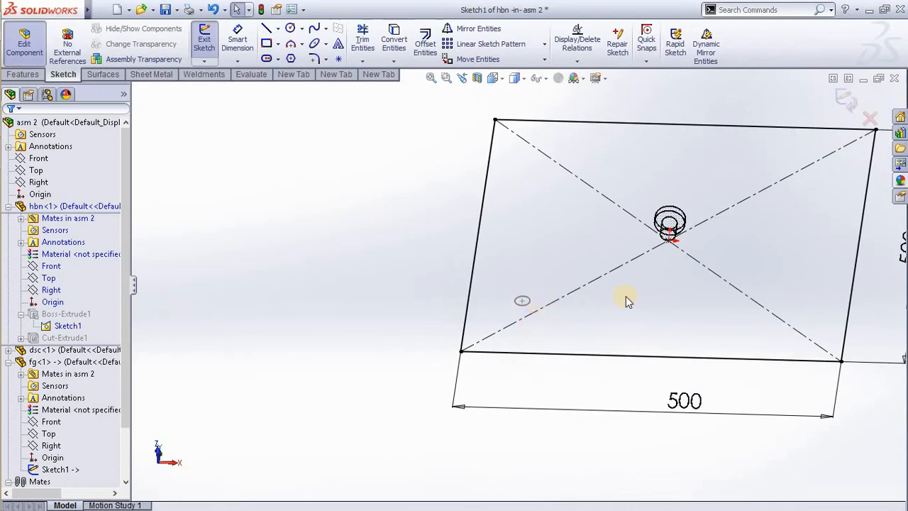
pyautogui.click(55, 341)
pyautogui.click(67, 326)
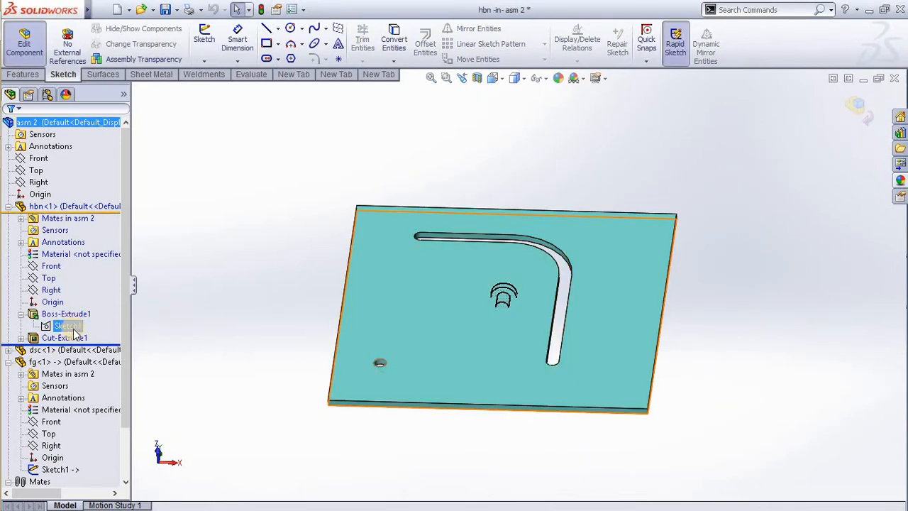
pyautogui.click(76, 337)
pyautogui.click(88, 301)
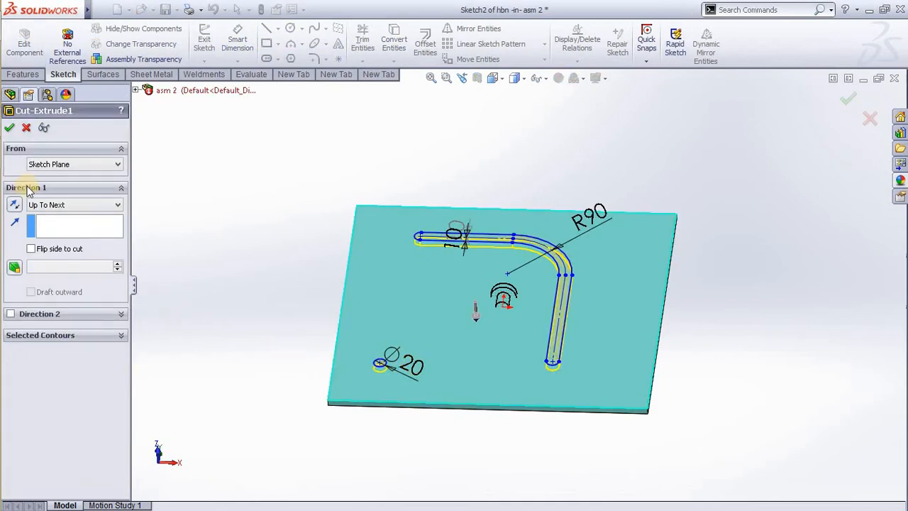
pyautogui.click(26, 129)
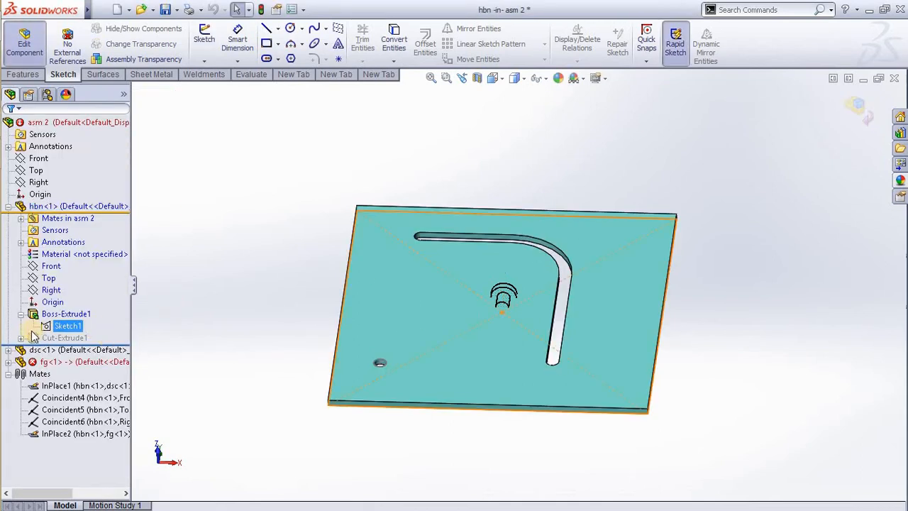
# Set the diameter of the plate's small round hole to 30 mm in the cut's sketch and return to the assembly
pyautogui.click(72, 349)
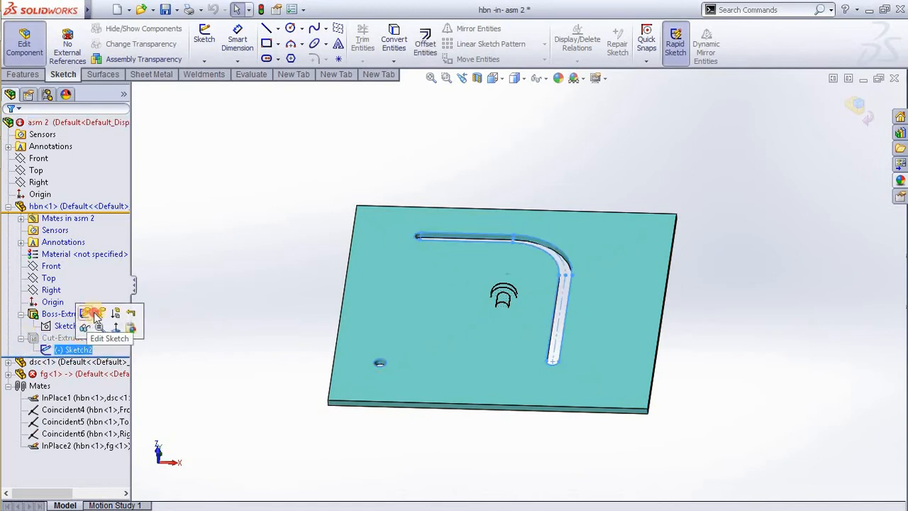
pyautogui.click(91, 314)
pyautogui.doubleClick(456, 359)
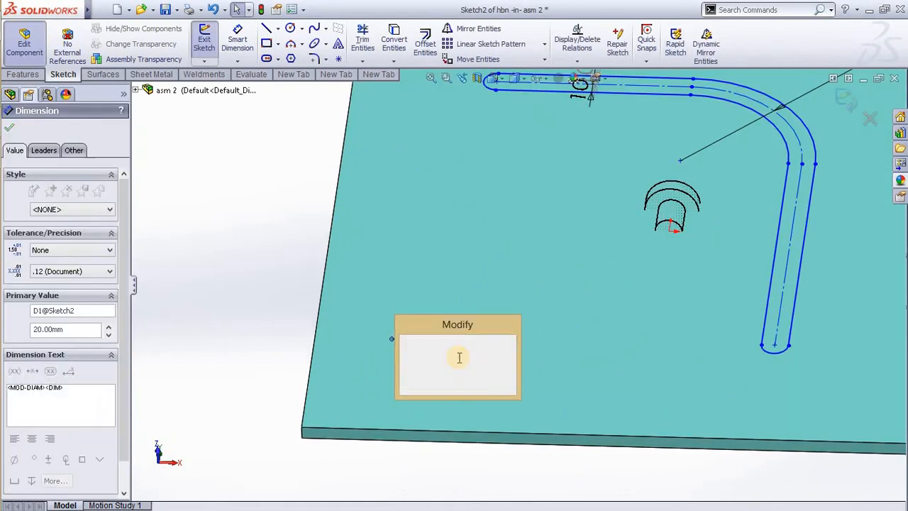
pyautogui.write('30')
pyautogui.press('Return')
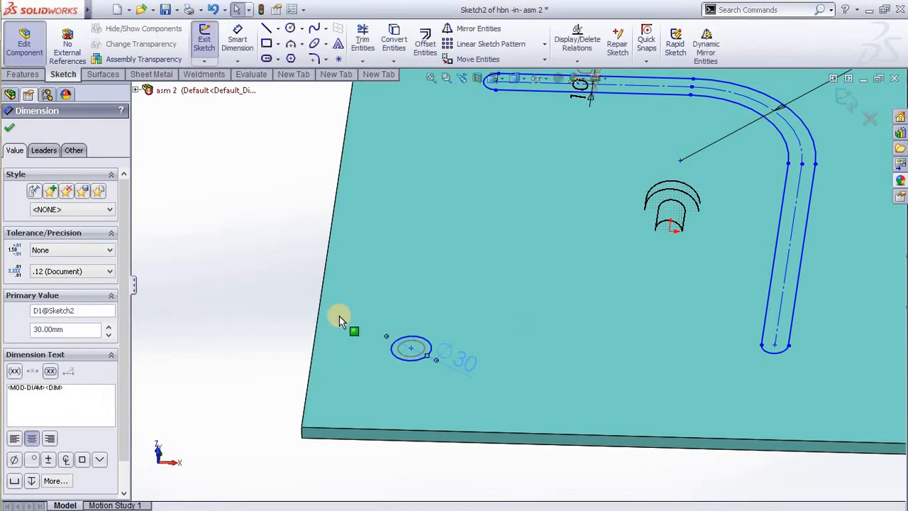
pyautogui.scroll(-5, 418, 357)
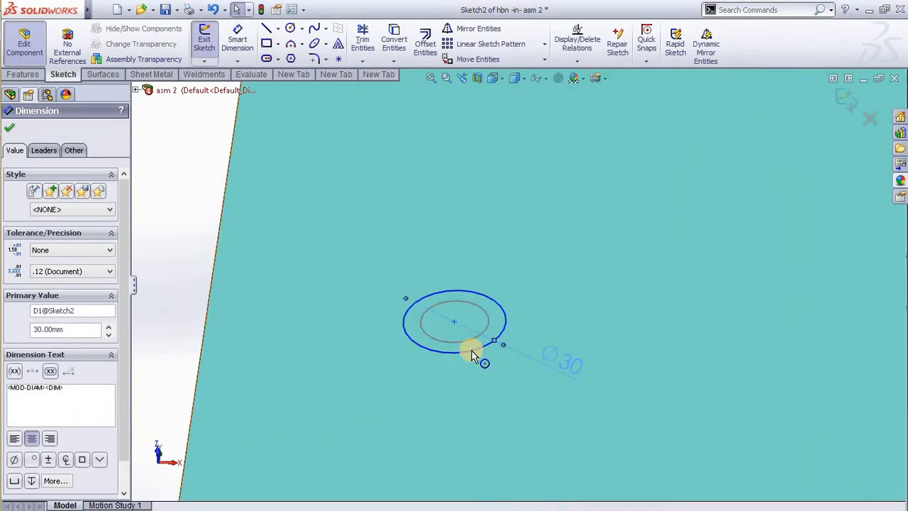
pyautogui.scroll(5, 472, 351)
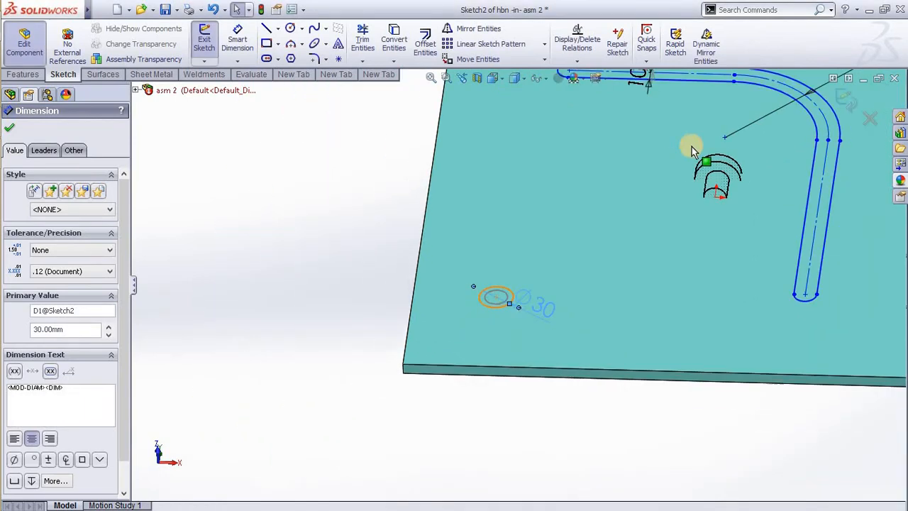
pyautogui.click(846, 102)
pyautogui.scroll(2, 540, 279)
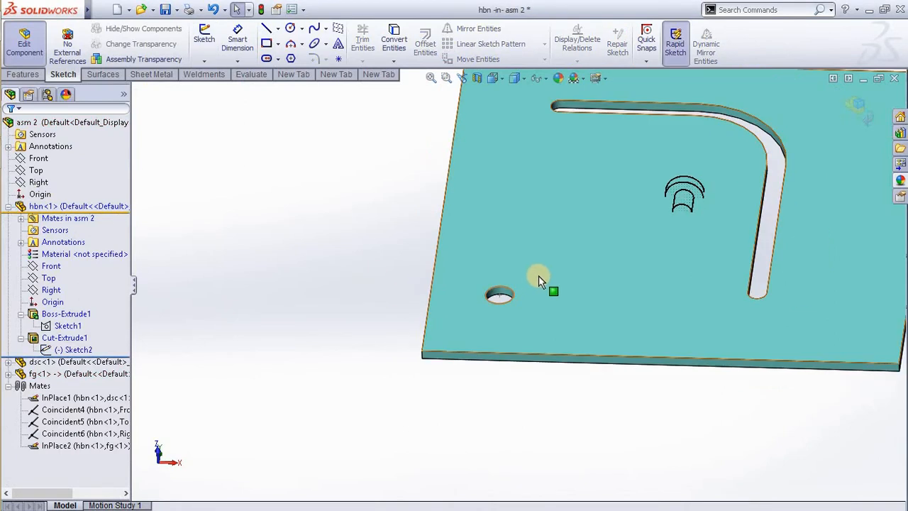
pyautogui.scroll(4, 538, 275)
pyautogui.scroll(-7, 521, 293)
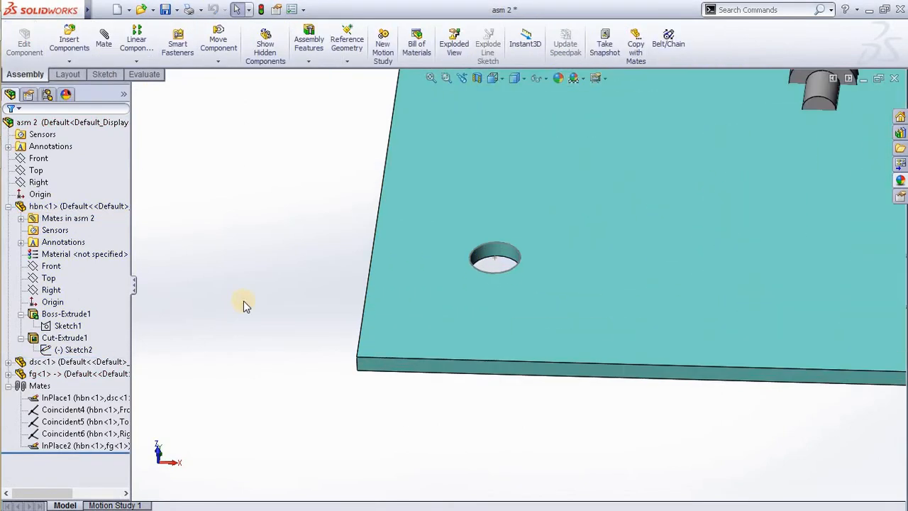
pyautogui.scroll(-4, 557, 274)
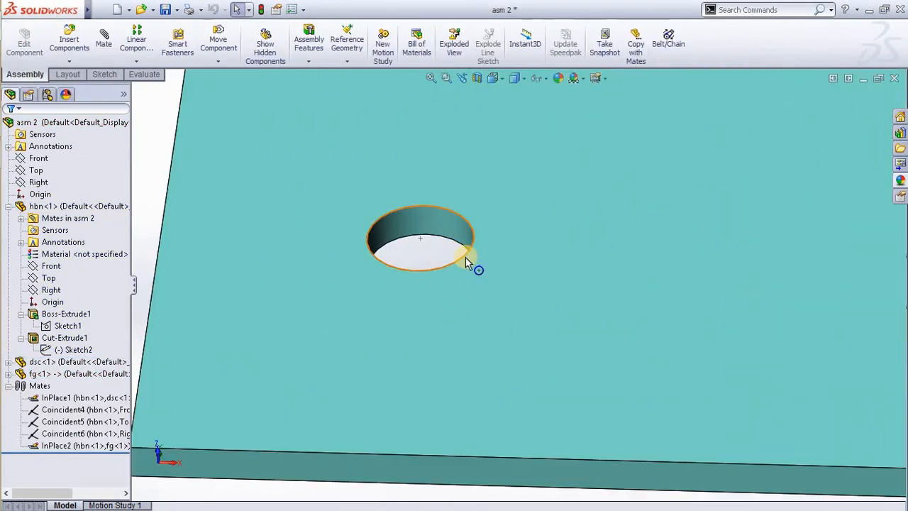
pyautogui.scroll(3, 465, 258)
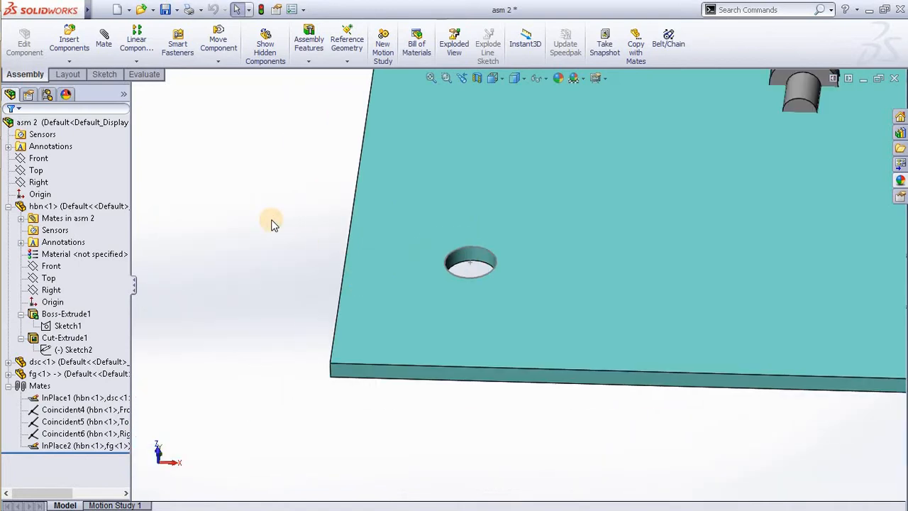
# Set the diameter of the plate's small round hole to 20 mm and rebuild the assembly
pyautogui.click(85, 206)
pyautogui.click(88, 170)
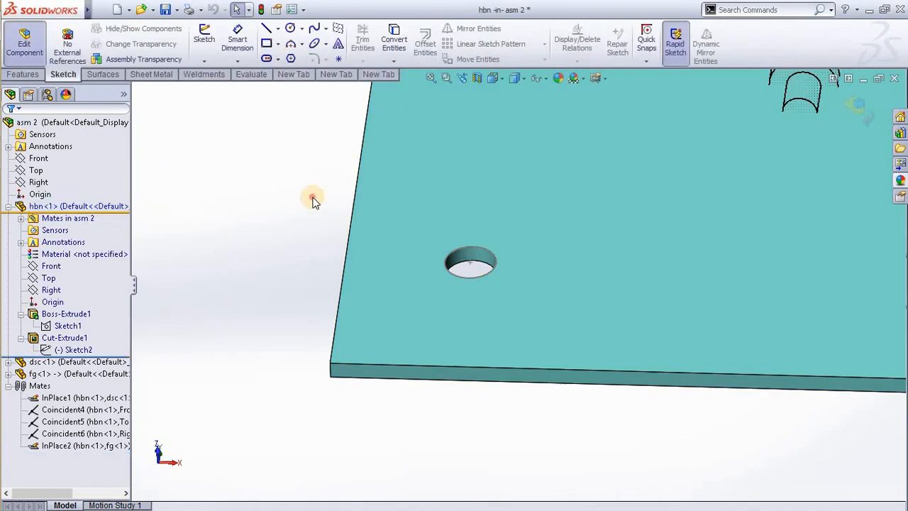
pyautogui.doubleClick(482, 253)
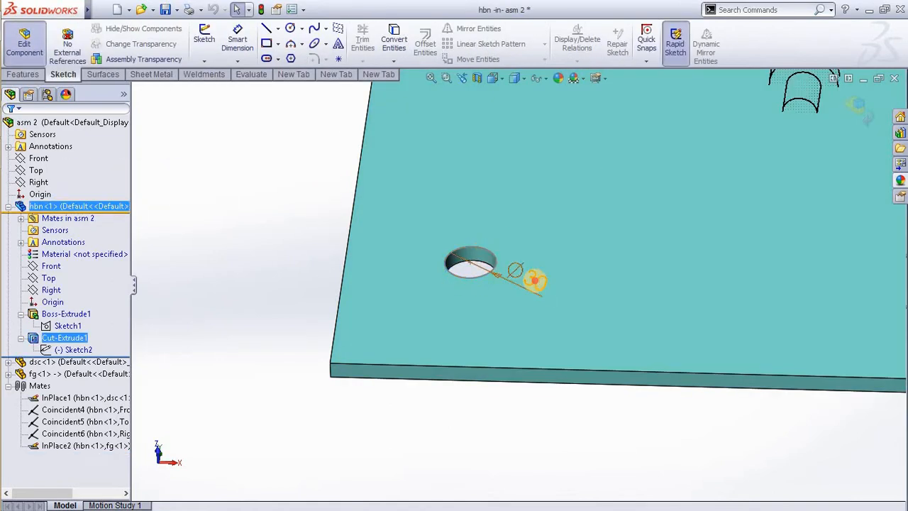
pyautogui.doubleClick(532, 277)
pyautogui.write('20')
pyautogui.press('Return')
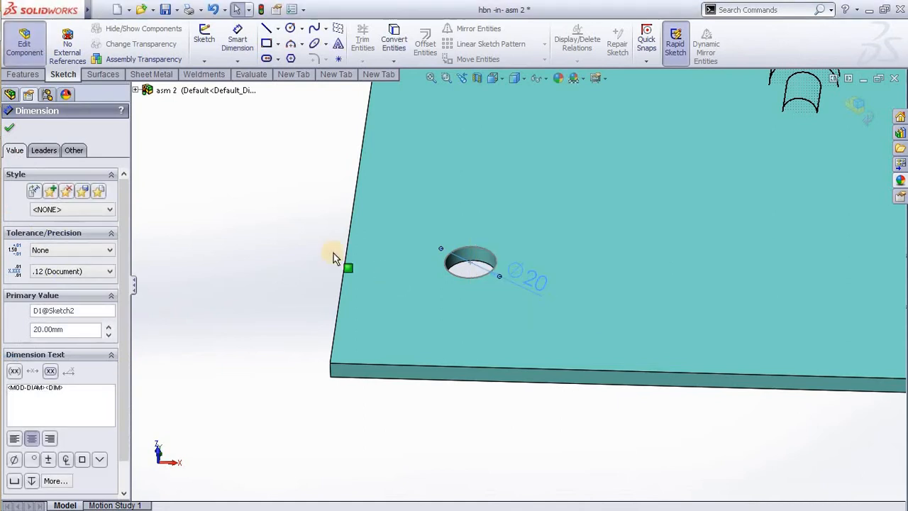
pyautogui.click(234, 176)
pyautogui.click(844, 103)
pyautogui.press('f')
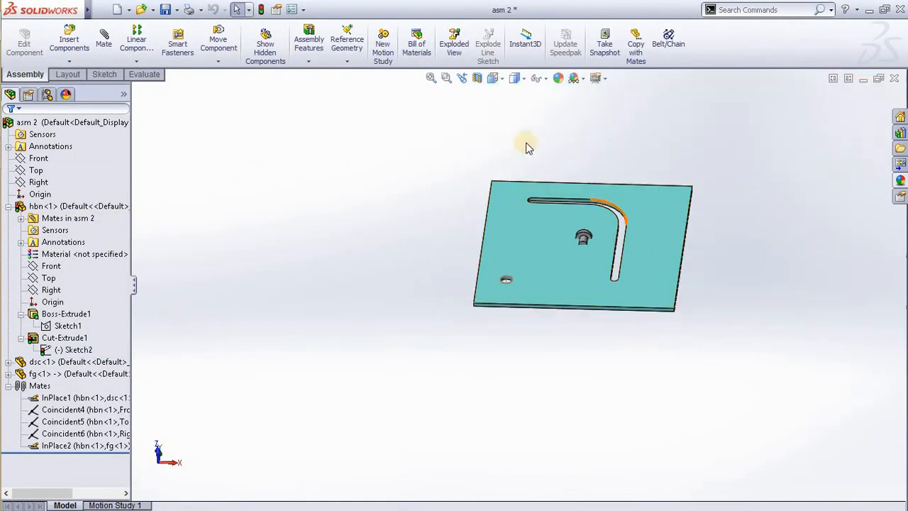
pyautogui.click(261, 9)
# Open the fg part for editing in the assembly and examine its Sketch1 with the external reference
pyautogui.scroll(-4, 395, 214)
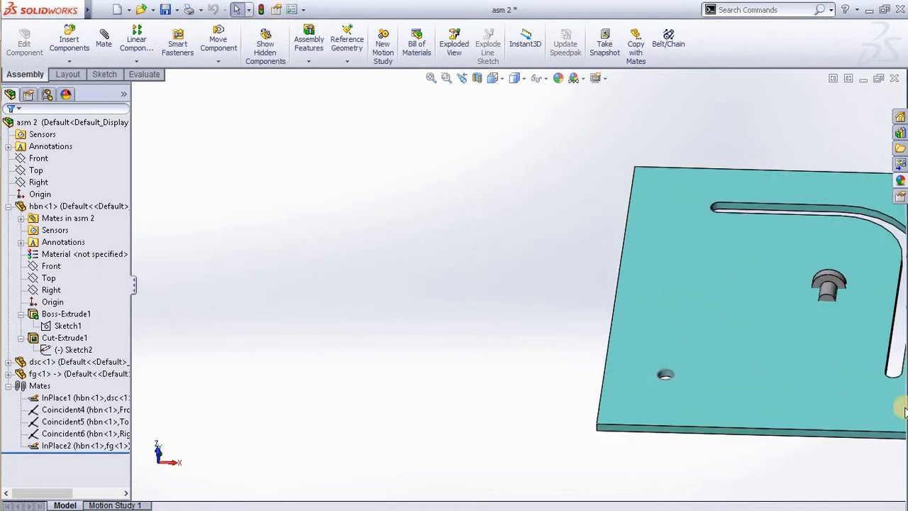
pyautogui.scroll(-2, 717, 367)
pyautogui.scroll(-4, 716, 368)
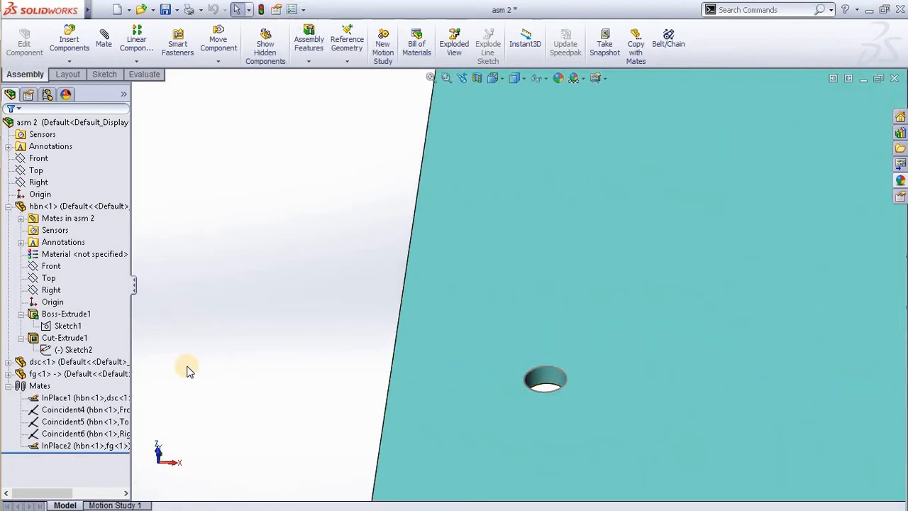
pyautogui.click(77, 374)
pyautogui.click(105, 343)
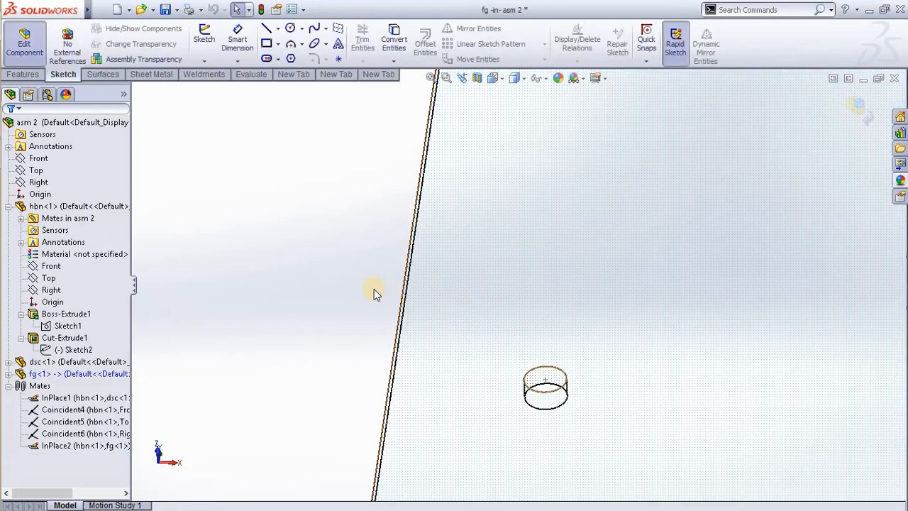
pyautogui.keyDown('ctrl'); pyautogui.moveTo(608, 415); pyautogui.dragTo(532, 356, button='middle'); pyautogui.keyUp('ctrl')
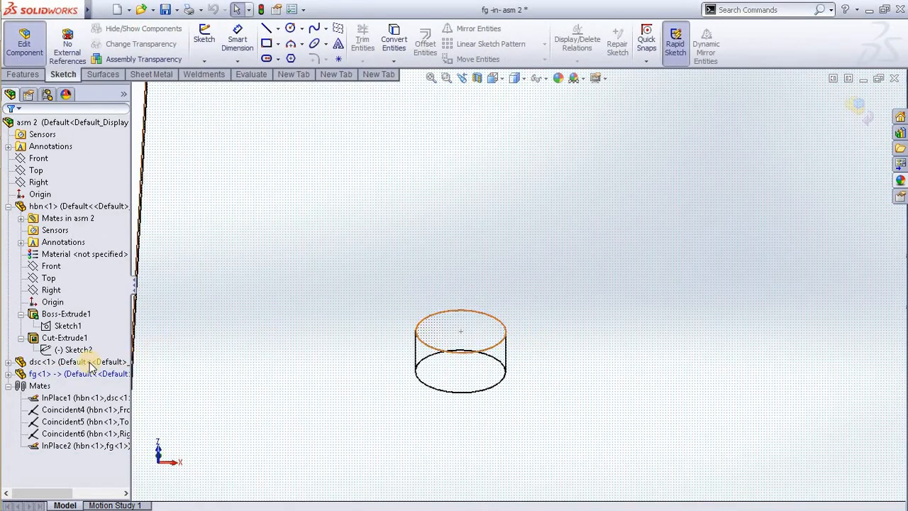
pyautogui.click(9, 374)
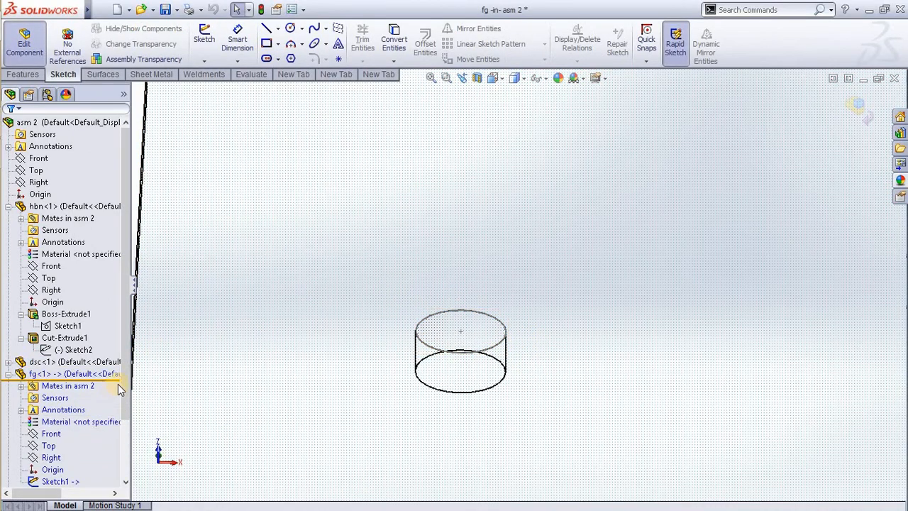
pyautogui.scroll(-3, 129, 404)
pyautogui.click(72, 423)
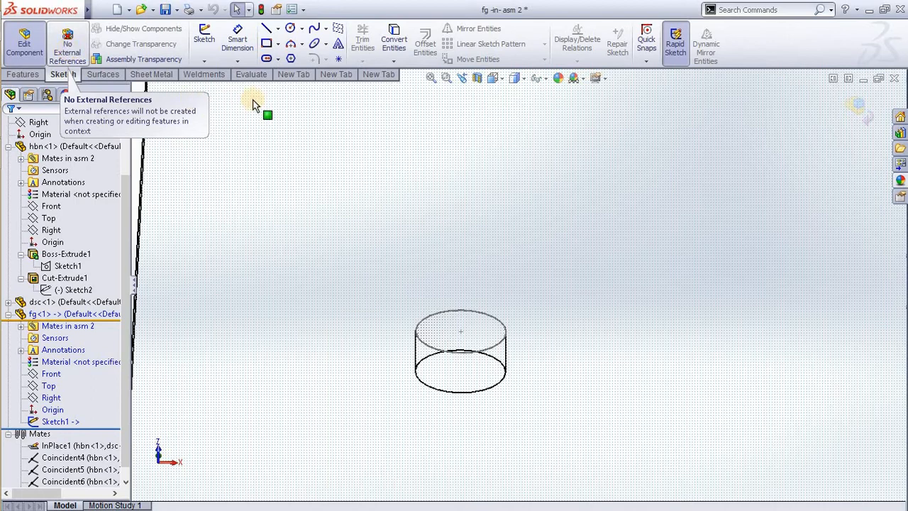
# Start a second sketch in the fg part on the slotted plate's large face
pyautogui.scroll(6, 359, 200)
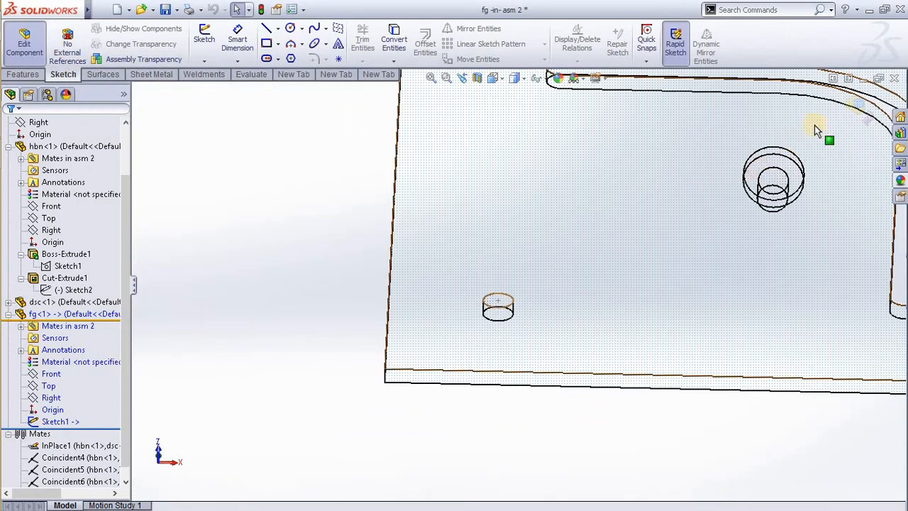
pyautogui.click(502, 205)
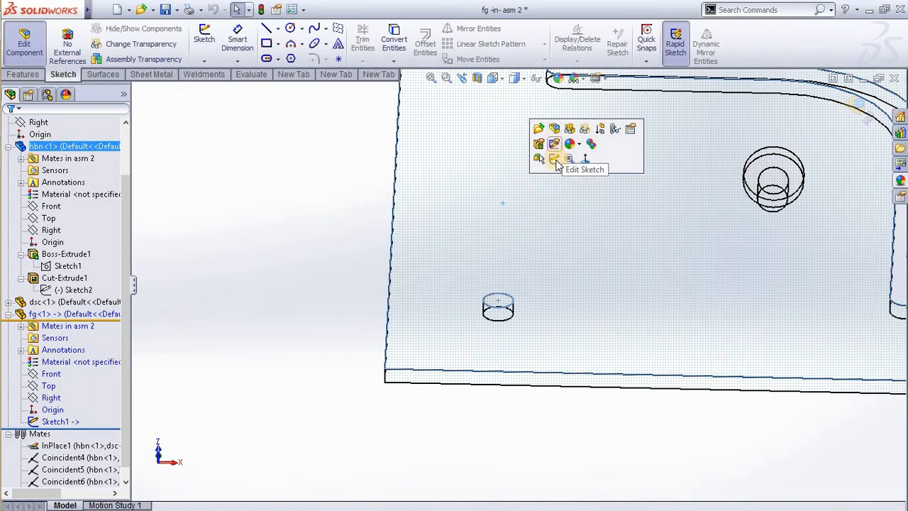
pyautogui.click(554, 145)
pyautogui.click(337, 259)
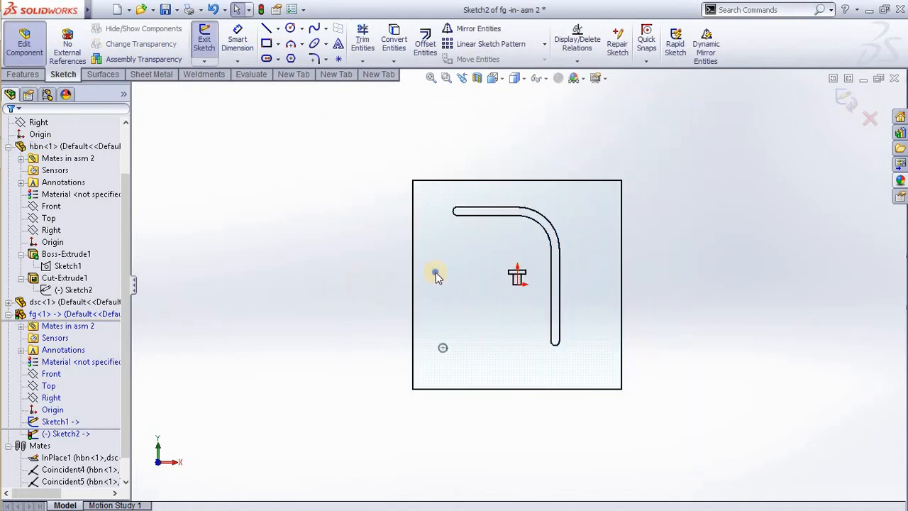
# Sketch a circle about 43 mm in diameter on the plate face, above the small round hole
pyautogui.scroll(-3, 451, 329)
pyautogui.moveTo(458, 279); pyautogui.dragTo(466, 291)
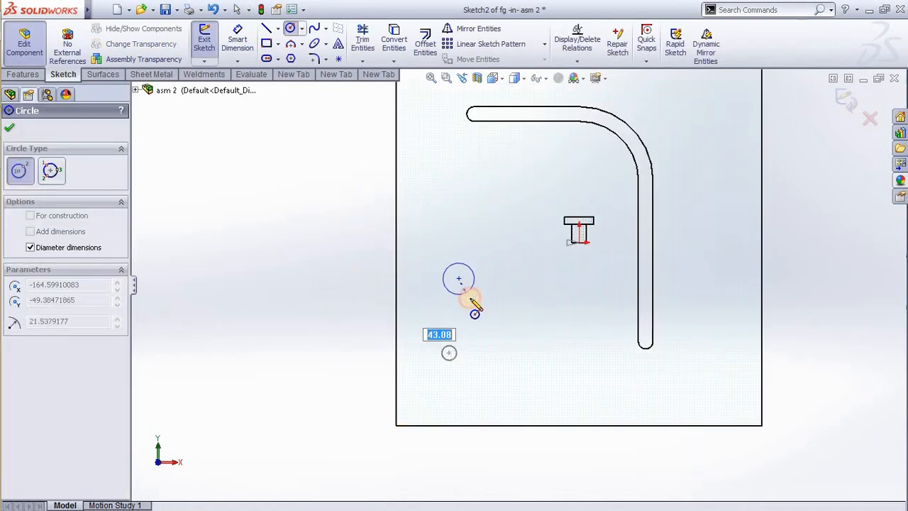
pyautogui.press('Escape')
pyautogui.scroll(-2, 466, 346)
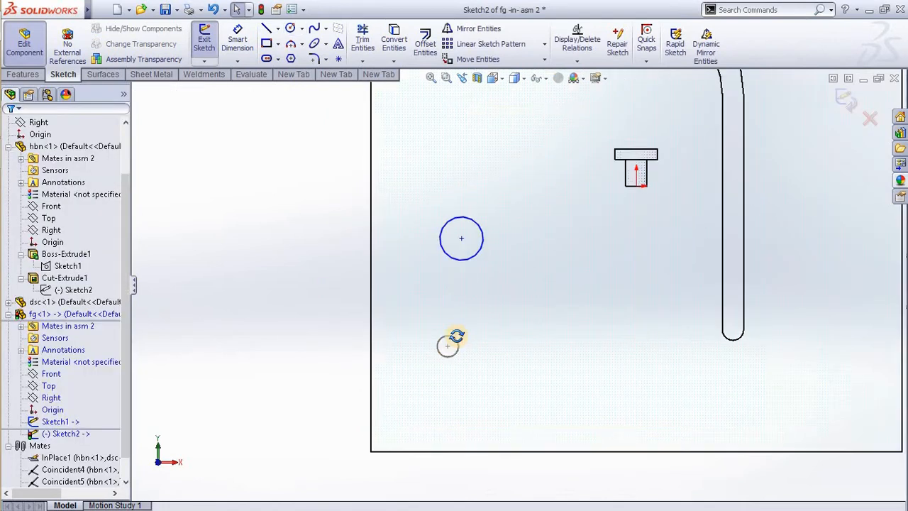
# Check which sketch relations are available between the sketched circle and the small round hole's edge
pyautogui.moveTo(456, 336)
pyautogui.mouseDown(button='middle')
pyautogui.moveTo(471, 246)
pyautogui.moveTo(468, 300)
pyautogui.moveTo(462, 277)
pyautogui.mouseUp(button='middle')
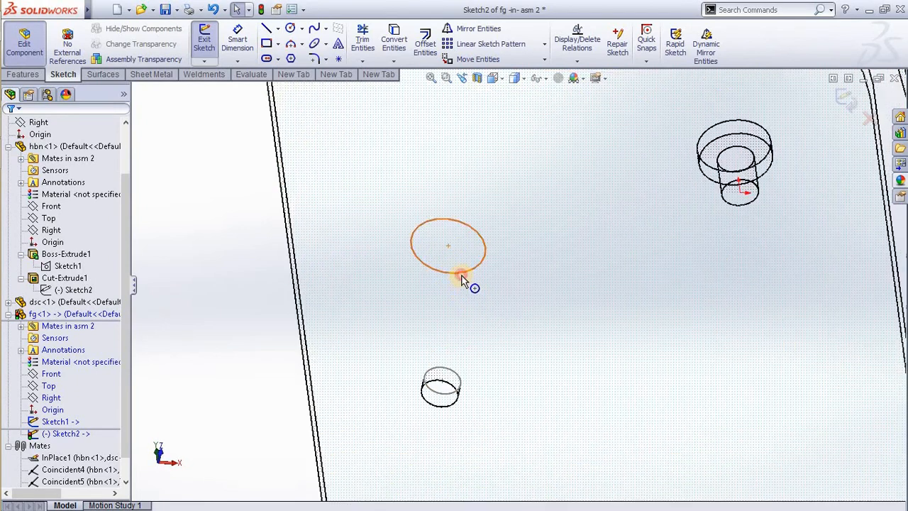
pyautogui.click(464, 274)
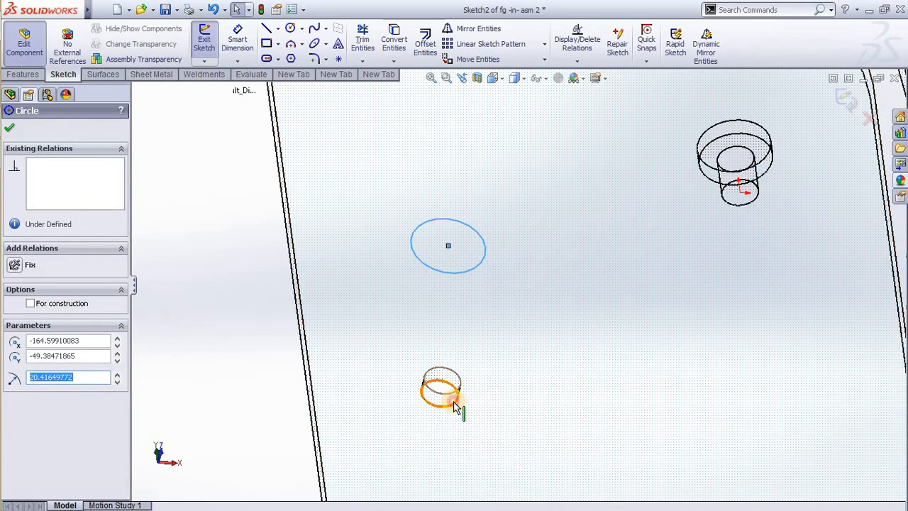
pyautogui.keyDown('ctrl'); pyautogui.click(459, 401); pyautogui.keyUp('ctrl')
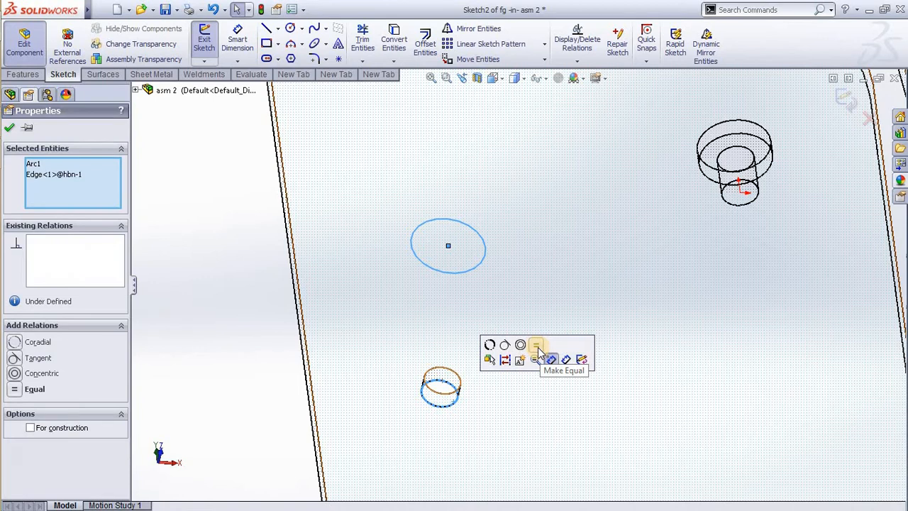
pyautogui.click(178, 223)
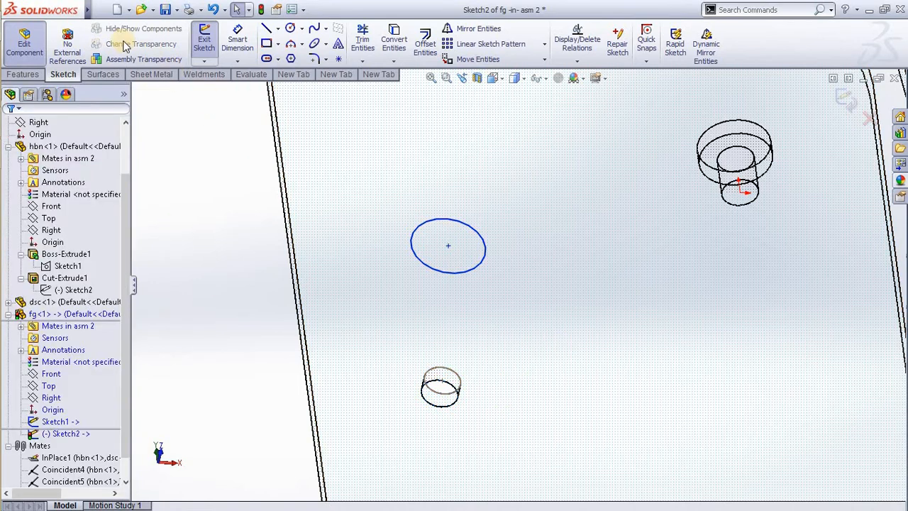
# Turn on No External References and check which relations are offered for the sketched circle and the small hole's edge
pyautogui.click(80, 47)
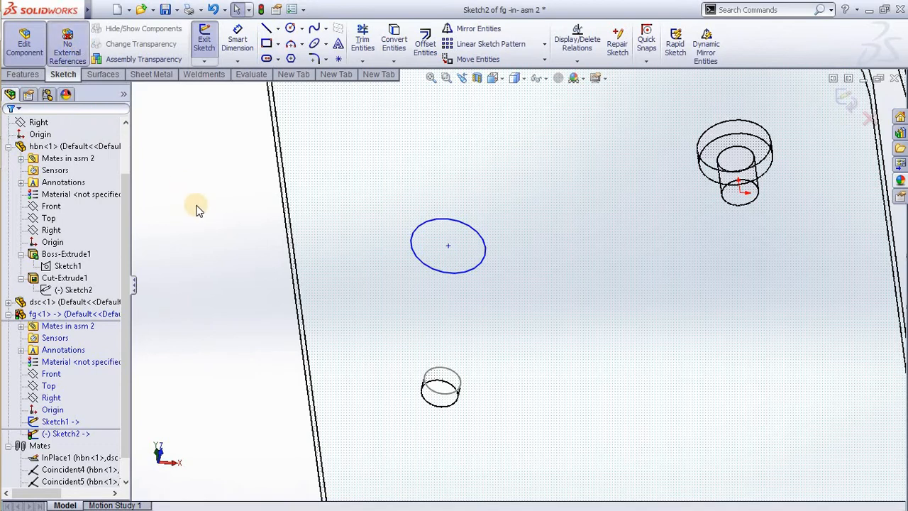
pyautogui.click(454, 273)
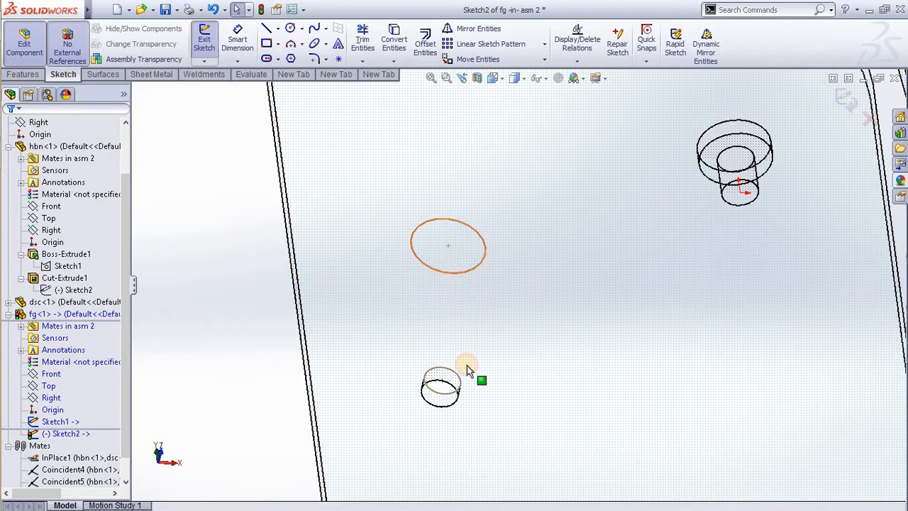
pyautogui.click(456, 410)
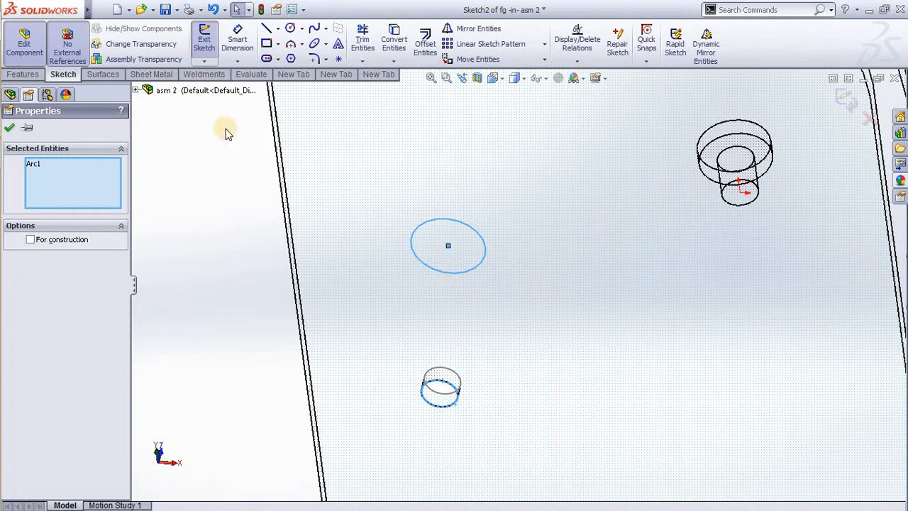
pyautogui.click(206, 101)
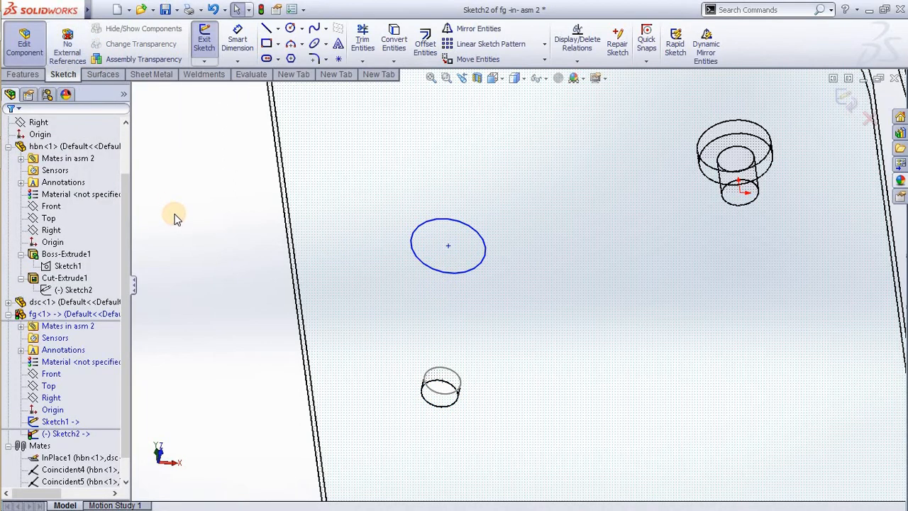
# Try an Equal relation between the sketched circle and the small hole's edge with external references allowed, and undo it
pyautogui.click(471, 278)
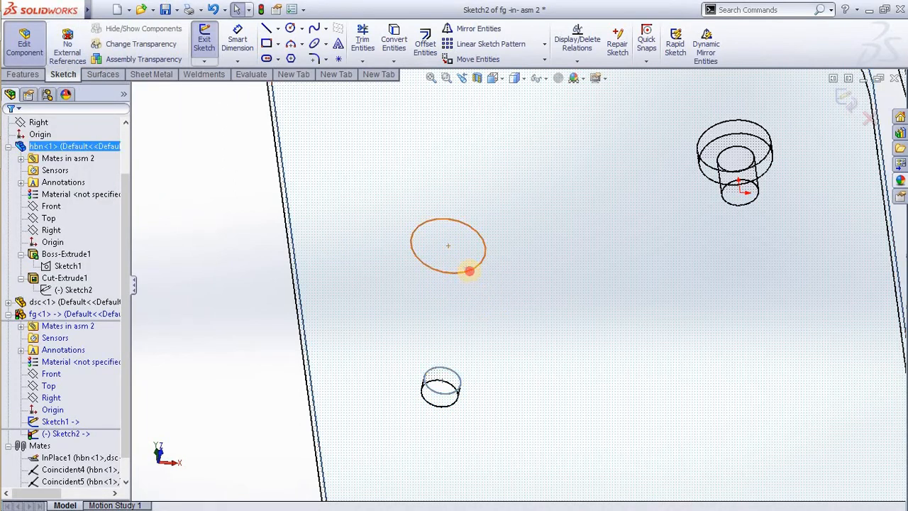
pyautogui.click(469, 271)
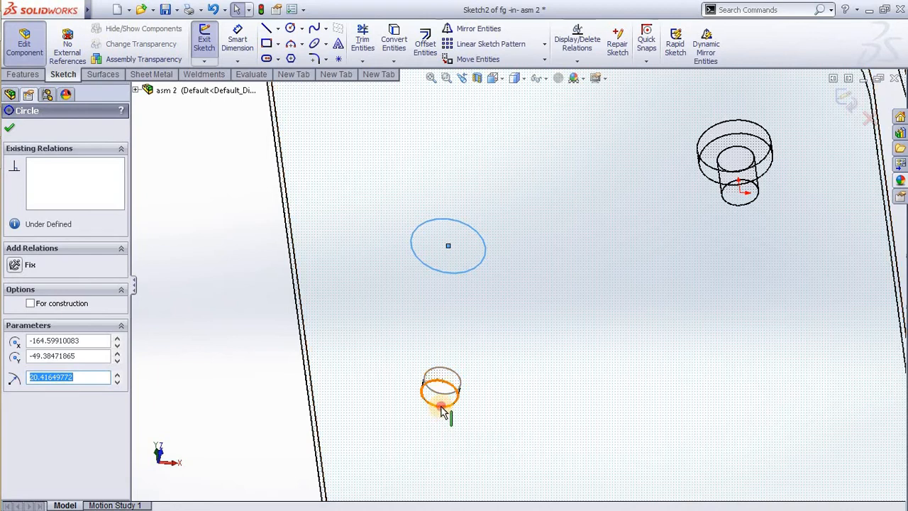
pyautogui.keyDown('ctrl'); pyautogui.click(440, 404); pyautogui.keyUp('ctrl')
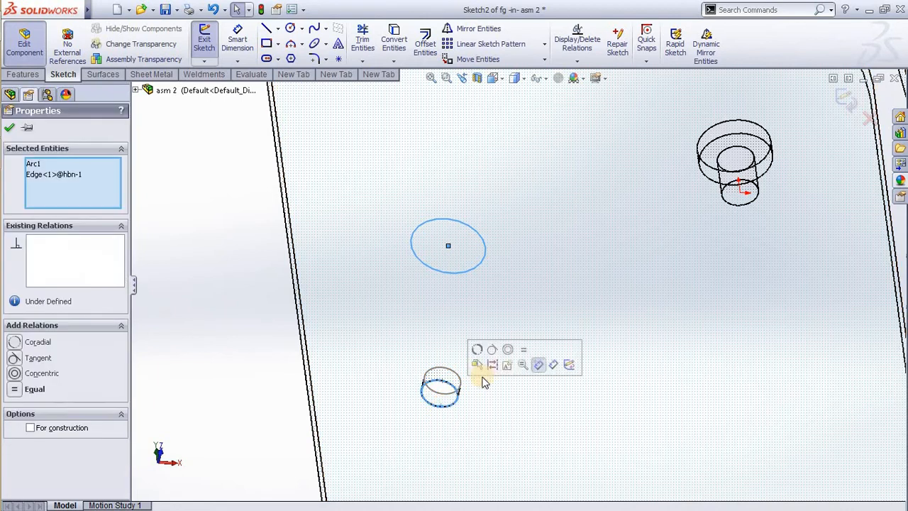
pyautogui.click(524, 351)
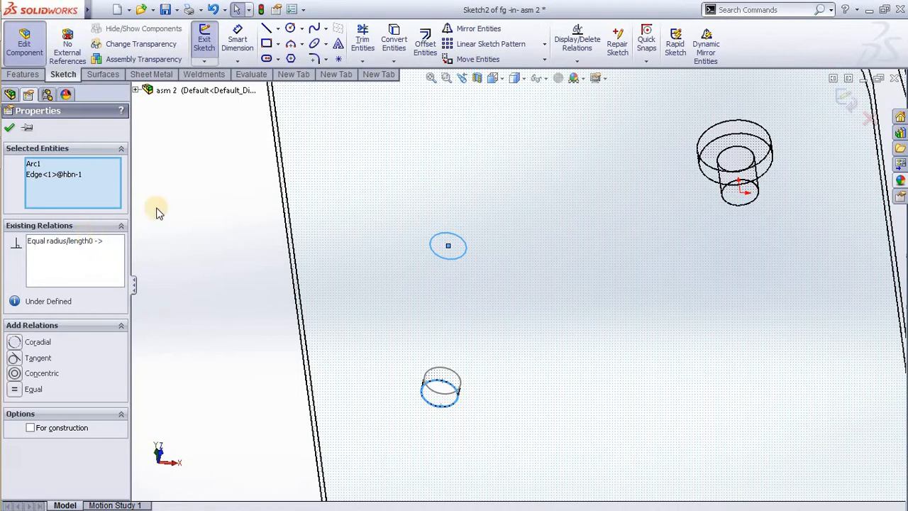
pyautogui.click(218, 241)
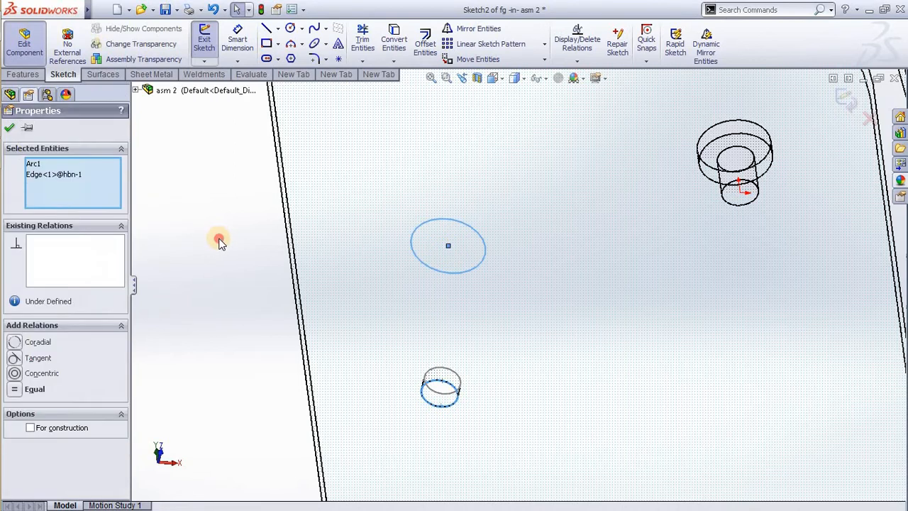
# Finish Sketch2, open the fg part's Sketch1 for editing and delete its circle on the small hole
pyautogui.moveTo(217, 237); pyautogui.dragTo(840, 157, button='middle')
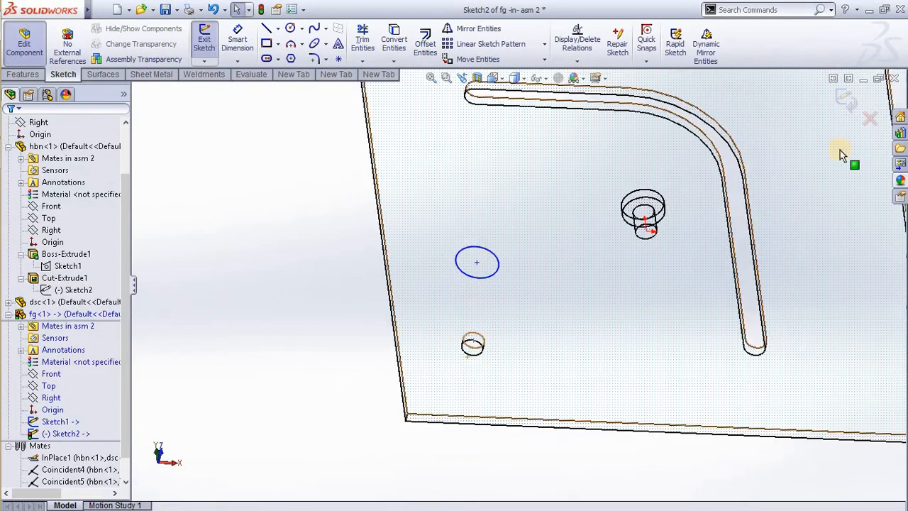
pyautogui.click(843, 98)
pyautogui.click(57, 421)
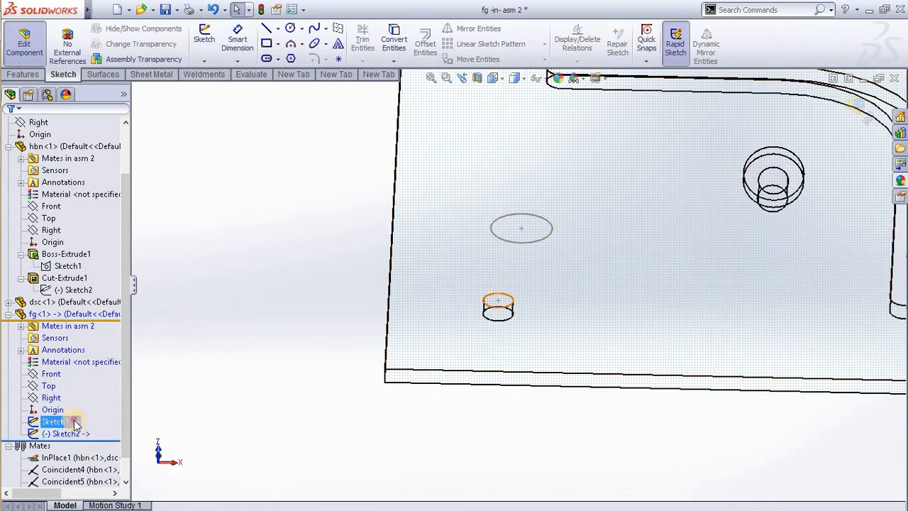
pyautogui.click(87, 383)
pyautogui.hotkey('ctrl', '8')
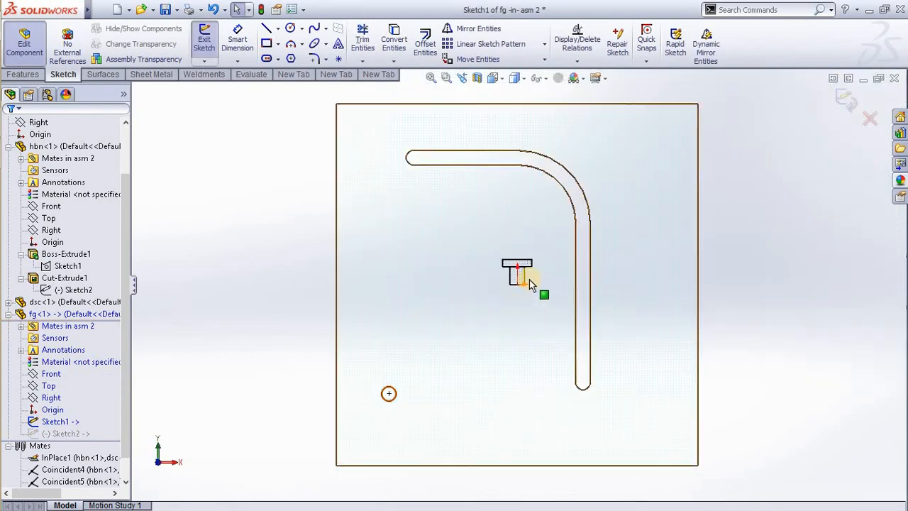
pyautogui.scroll(-5, 401, 391)
pyautogui.click(479, 338)
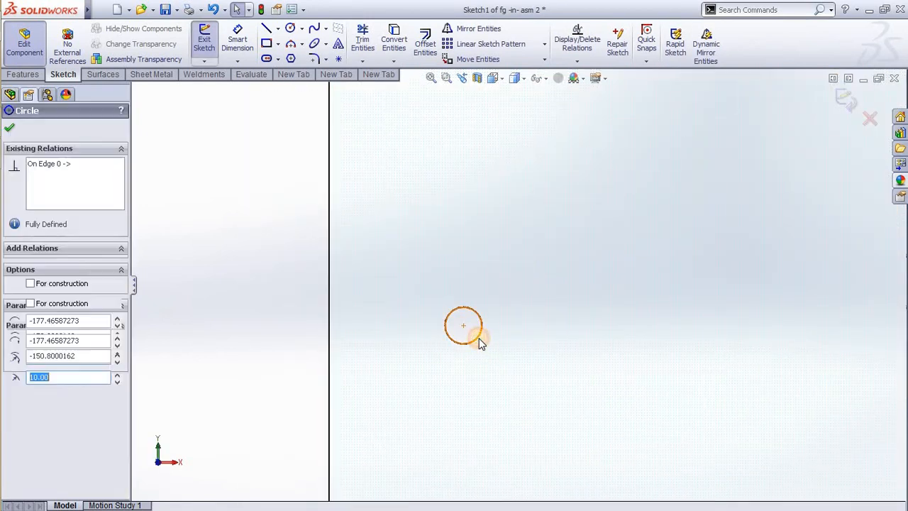
pyautogui.press('Delete')
# Try converting the small hole's edge into Sketch1 with external references allowed, and remove the resulting circle
pyautogui.moveTo(376, 384); pyautogui.dragTo(263, 163, button='middle')
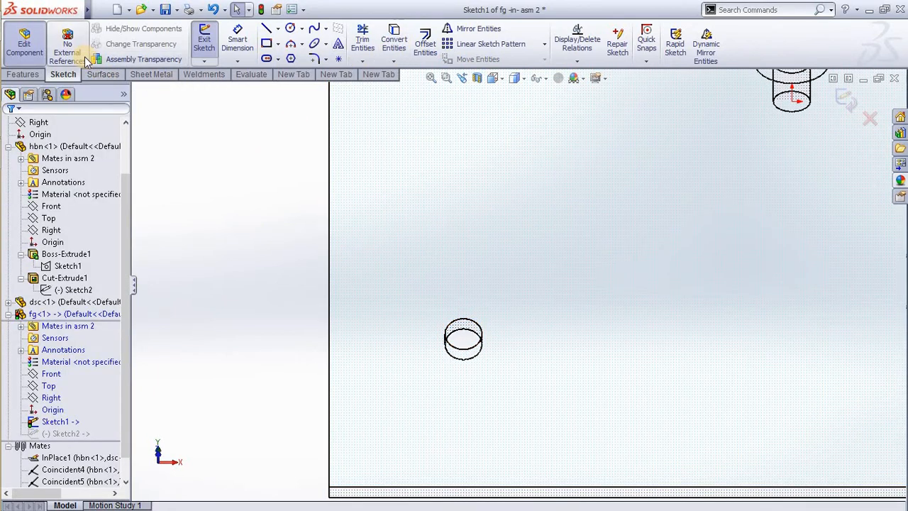
pyautogui.click(67, 43)
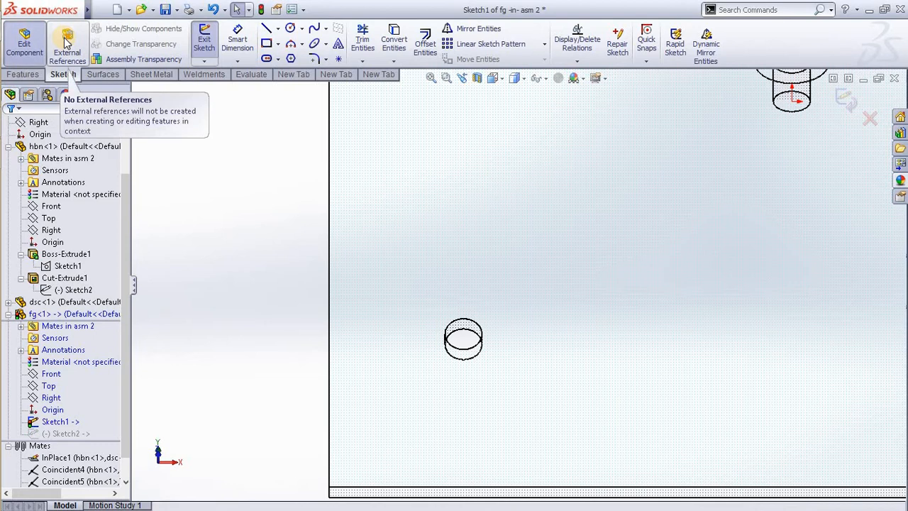
pyautogui.click(476, 323)
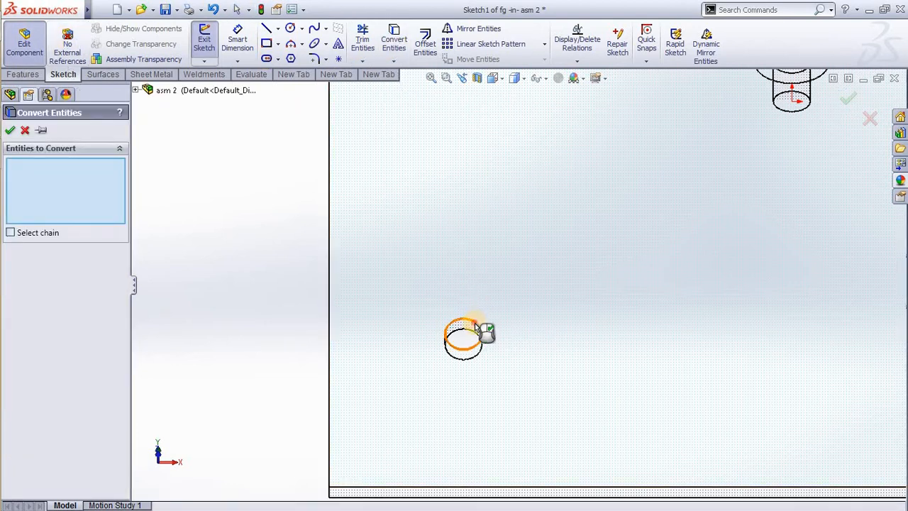
pyautogui.click(9, 130)
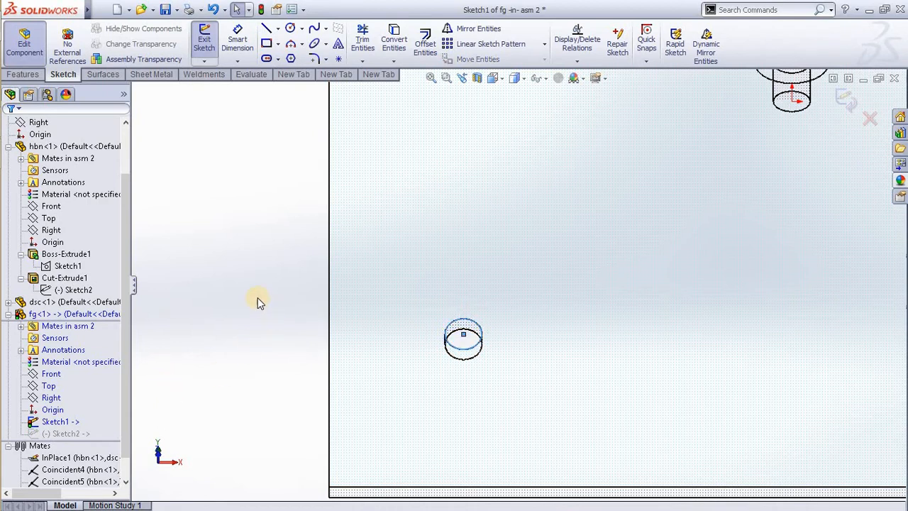
pyautogui.click(472, 320)
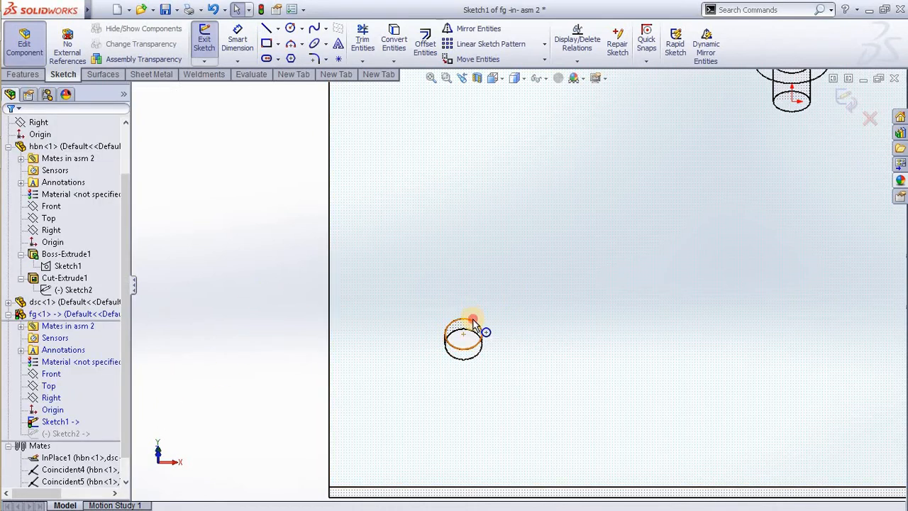
pyautogui.click(400, 324)
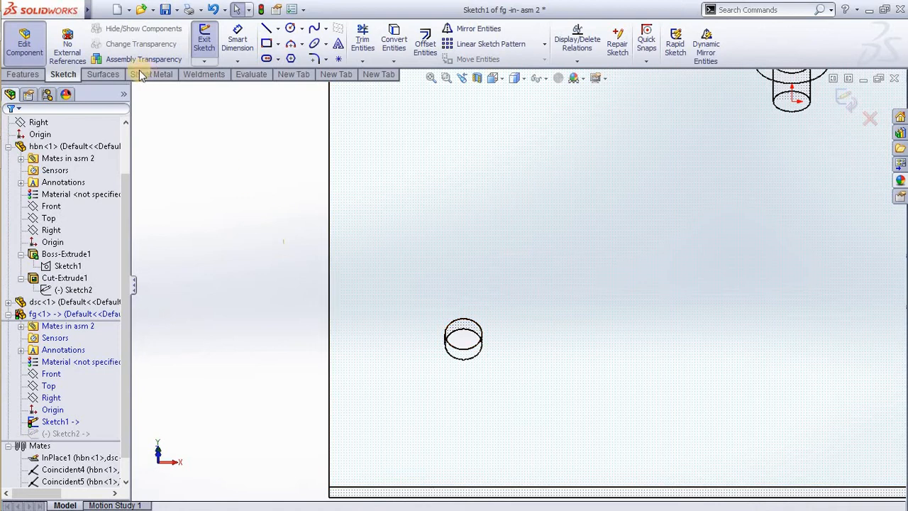
# Turn on No External References and convert the small hole's upper edge into a circle in Sketch1
pyautogui.click(68, 46)
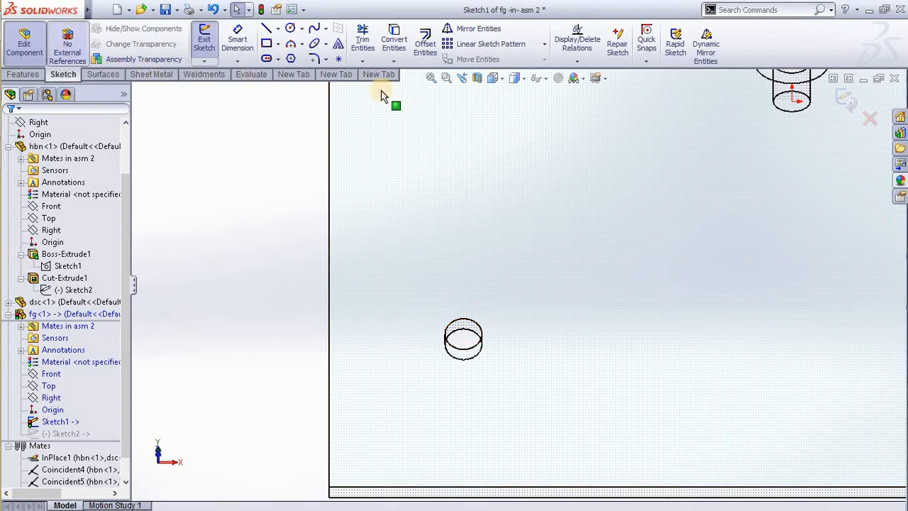
pyautogui.click(393, 39)
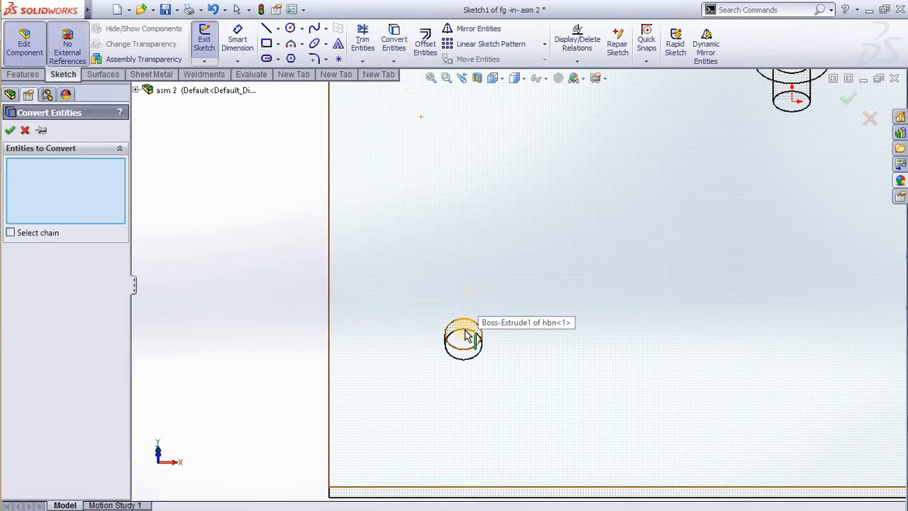
pyautogui.click(462, 322)
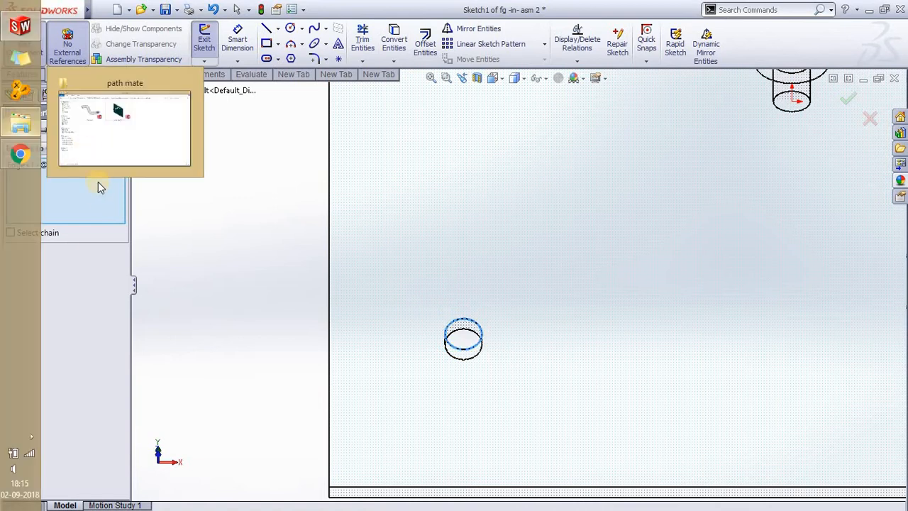
pyautogui.click(13, 129)
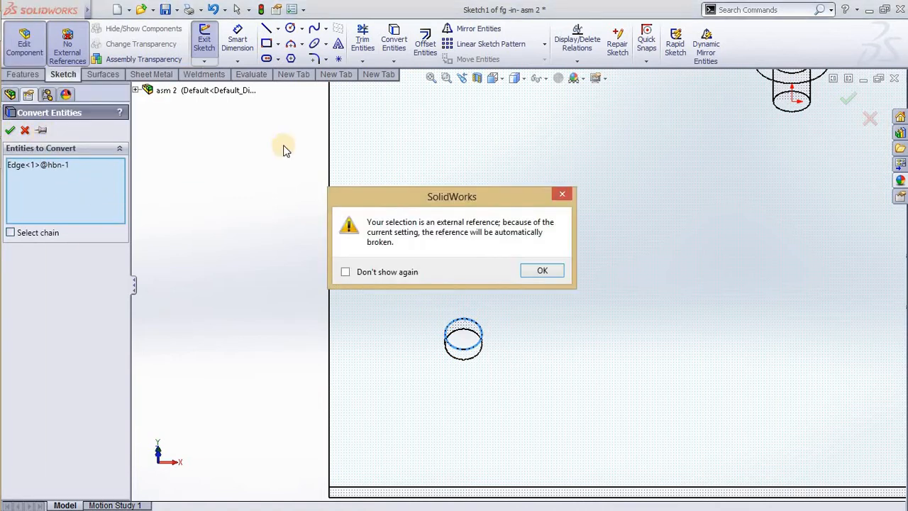
pyautogui.click(542, 273)
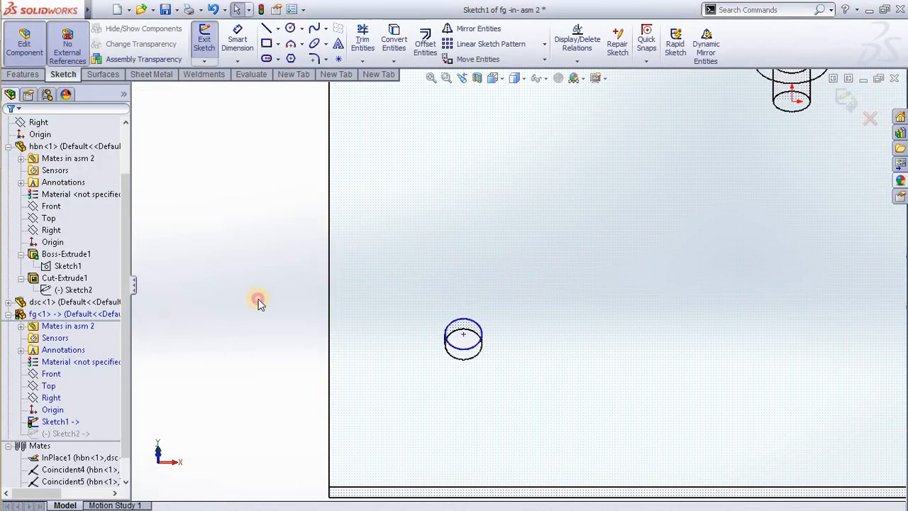
# Enlarge the converted circle around the small hole to a radius of about 15.6 mm
pyautogui.moveTo(258, 300); pyautogui.dragTo(448, 326, button='middle')
pyautogui.scroll(-4, 567, 340)
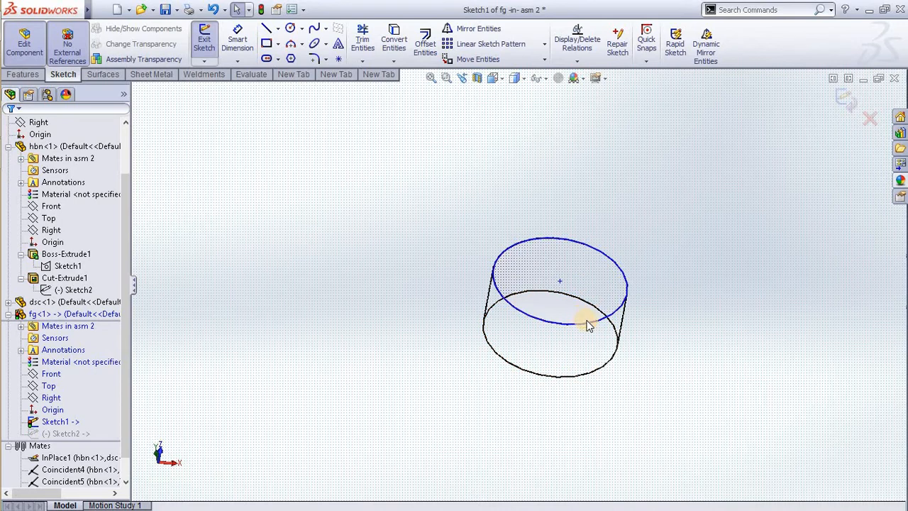
pyautogui.moveTo(588, 324); pyautogui.dragTo(588, 354)
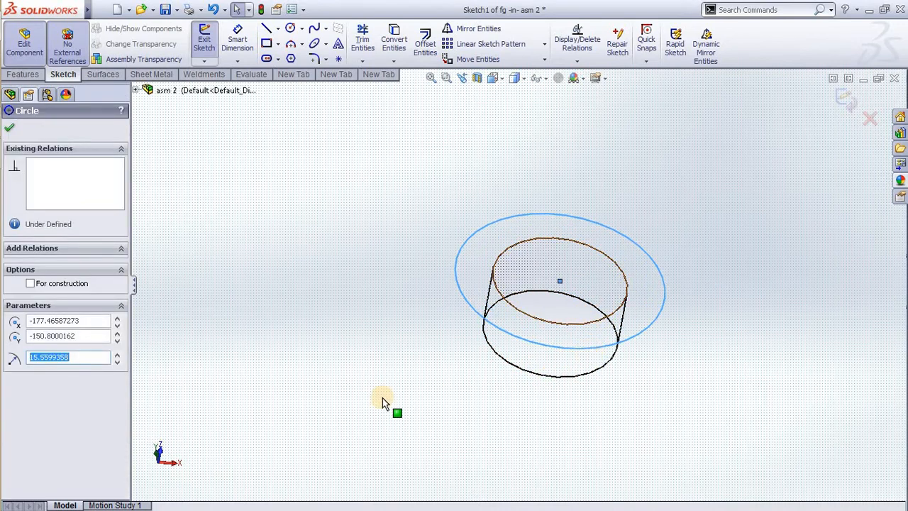
pyautogui.scroll(3, 383, 397)
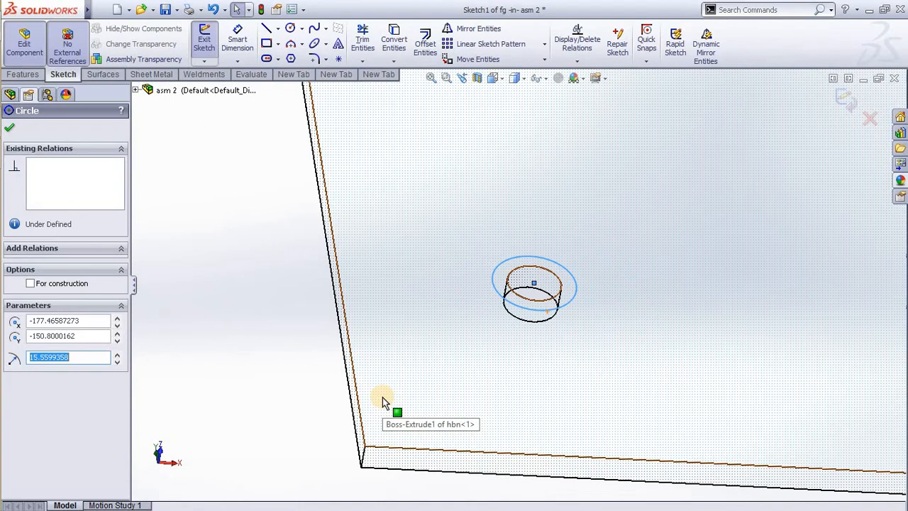
pyautogui.press('Escape')
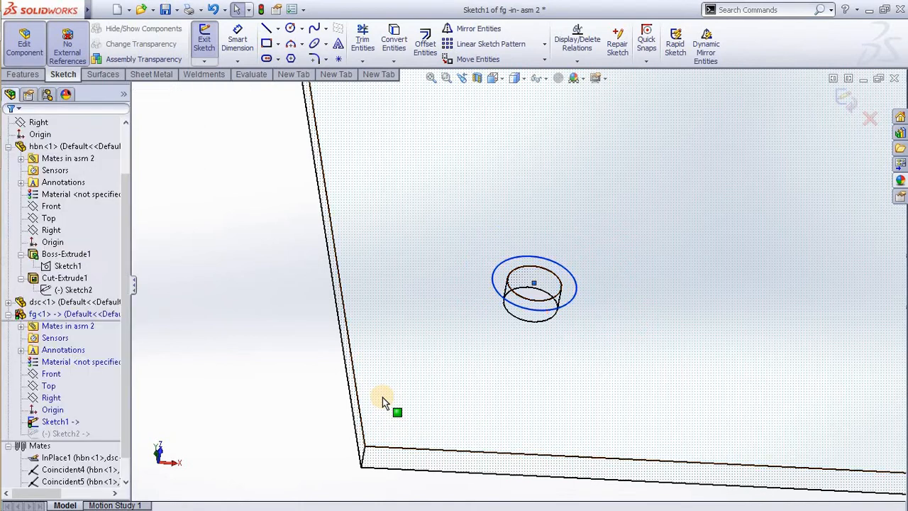
# Finish editing Sketch1 and show the assembly in the front view
pyautogui.scroll(2, 526, 262)
pyautogui.scroll(2, 527, 262)
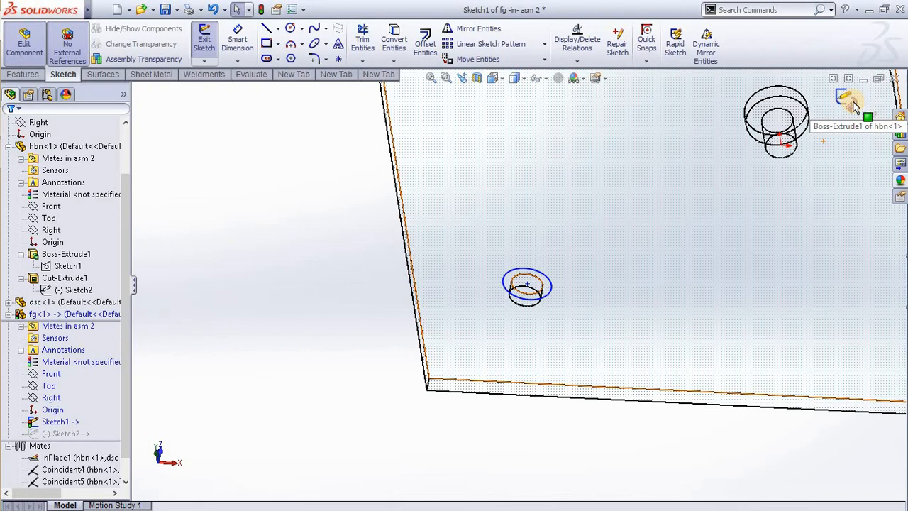
pyautogui.doubleClick(717, 268)
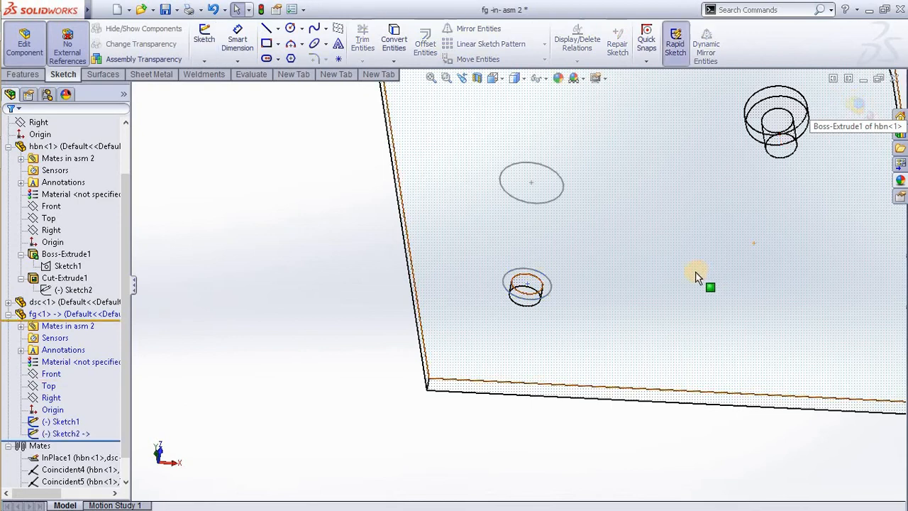
pyautogui.scroll(4, 579, 311)
pyautogui.hotkey('ctrl', '1')
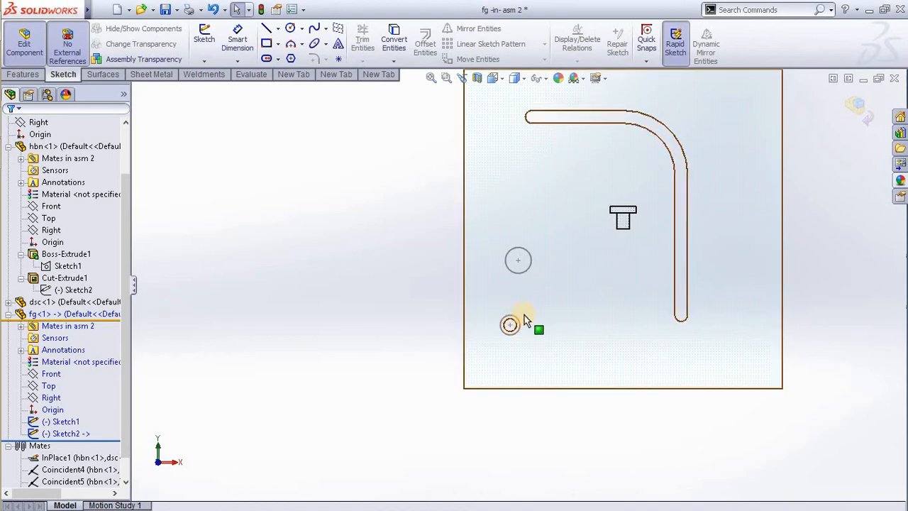
# Extrude Sketch1's circle around the small hole to a 10 mm blind depth in fg and finish editing the component
pyautogui.click(518, 324)
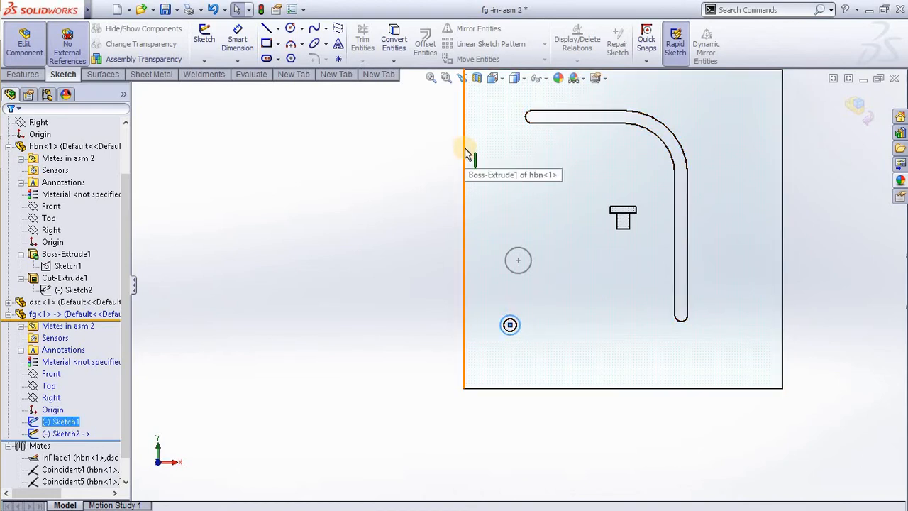
pyautogui.scroll(-2, 497, 316)
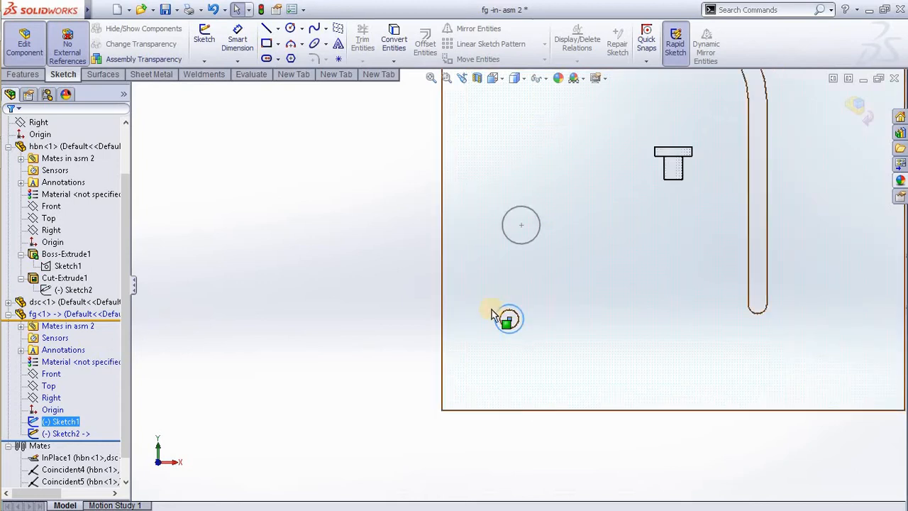
pyautogui.scroll(3, 474, 288)
pyautogui.click(406, 310)
pyautogui.scroll(-3, 523, 323)
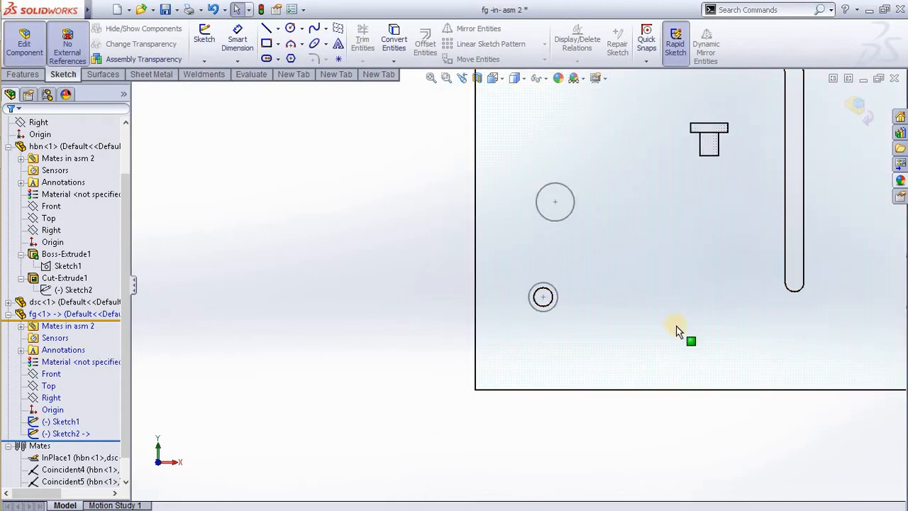
pyautogui.click(555, 310)
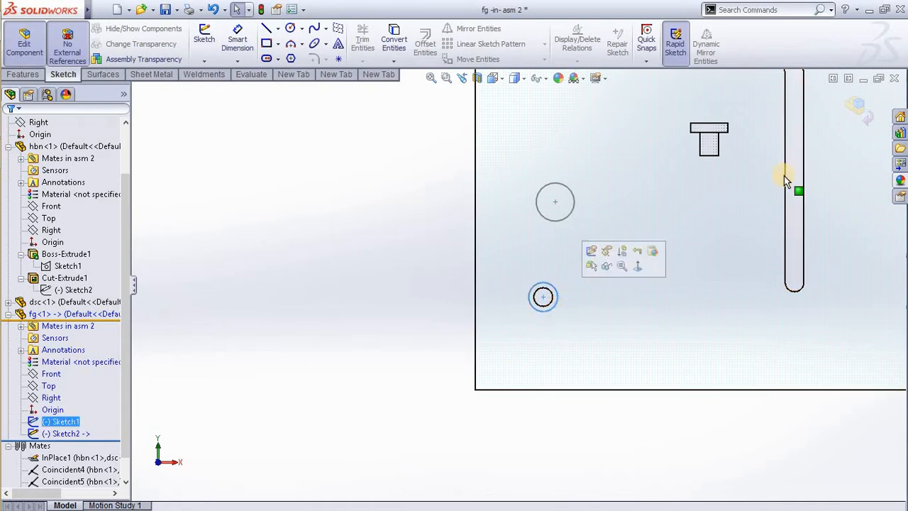
pyautogui.moveTo(324, 229); pyautogui.dragTo(298, 235, button='right')
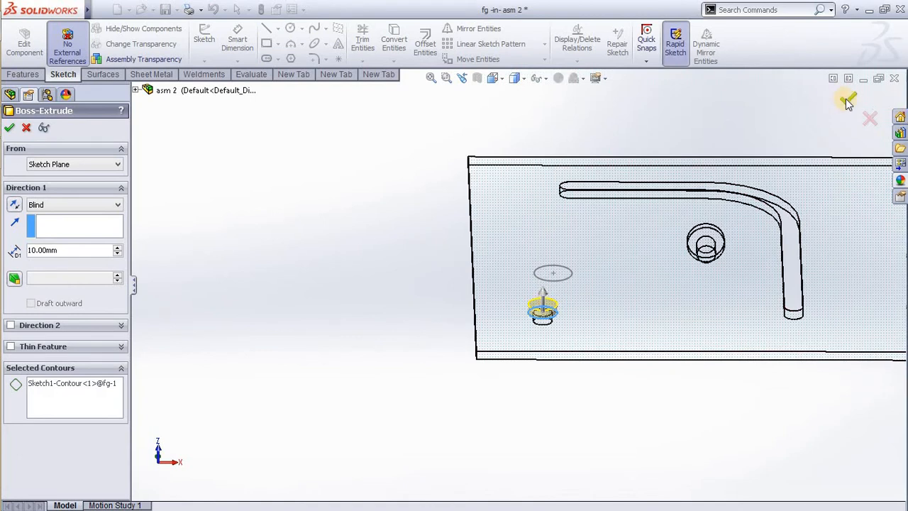
pyautogui.click(848, 101)
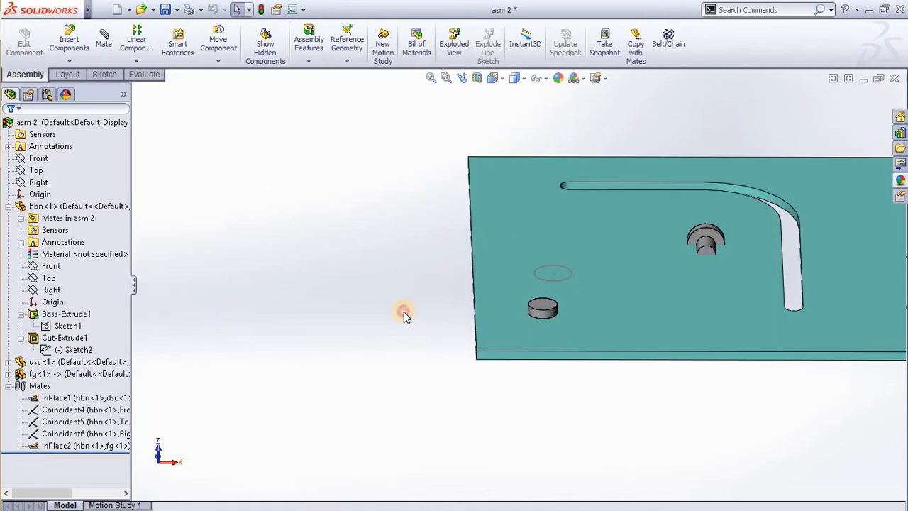
# Try to move the extruded fg disc across the plate
pyautogui.moveTo(404, 310); pyautogui.dragTo(684, 328, button='middle')
pyautogui.scroll(-3, 684, 328)
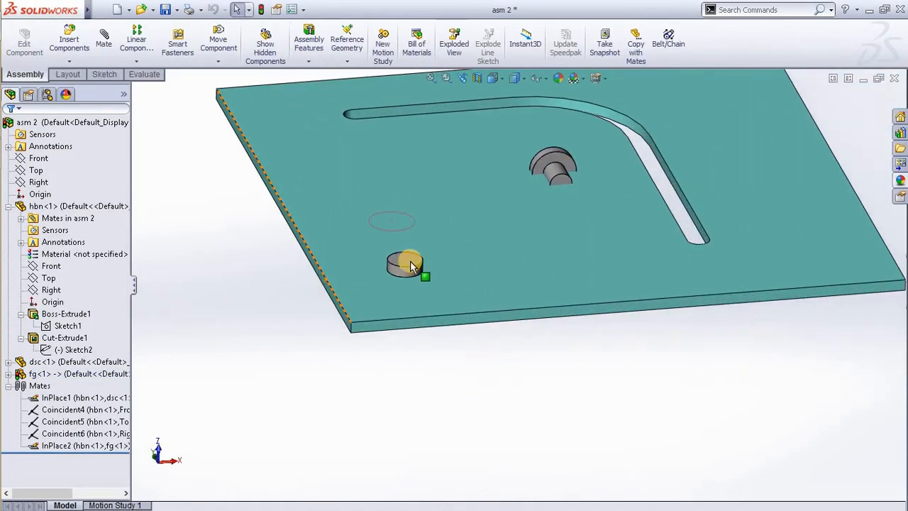
pyautogui.moveTo(416, 273); pyautogui.dragTo(454, 229)
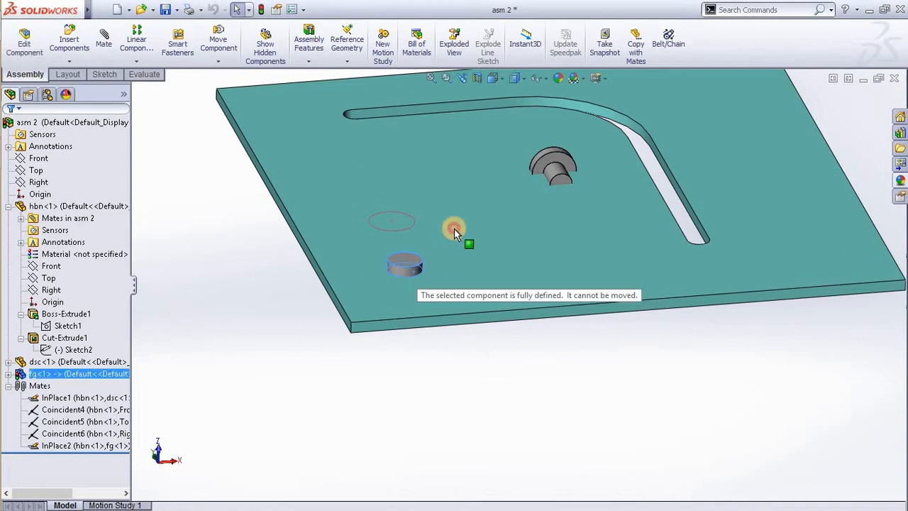
# View the mates of the fg disc, highlight its InPlace2 mate, and test moving the disc again
pyautogui.click(406, 262)
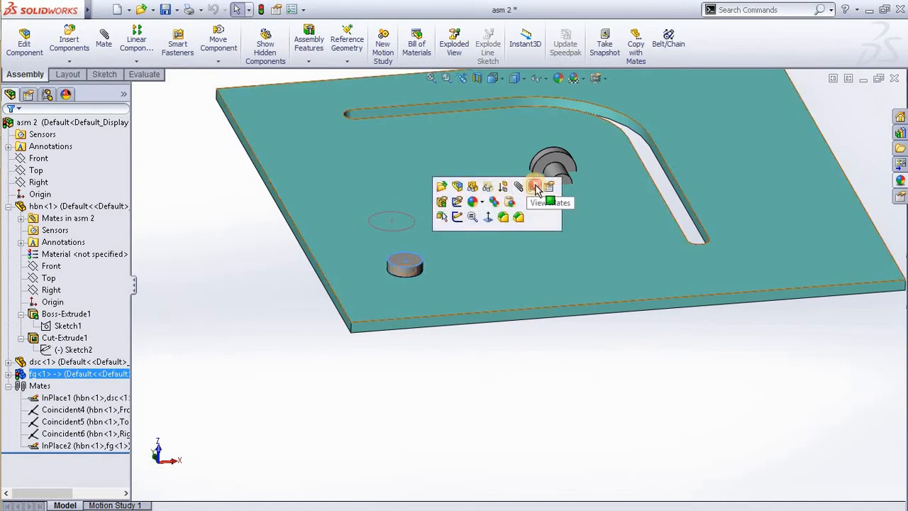
pyautogui.click(535, 187)
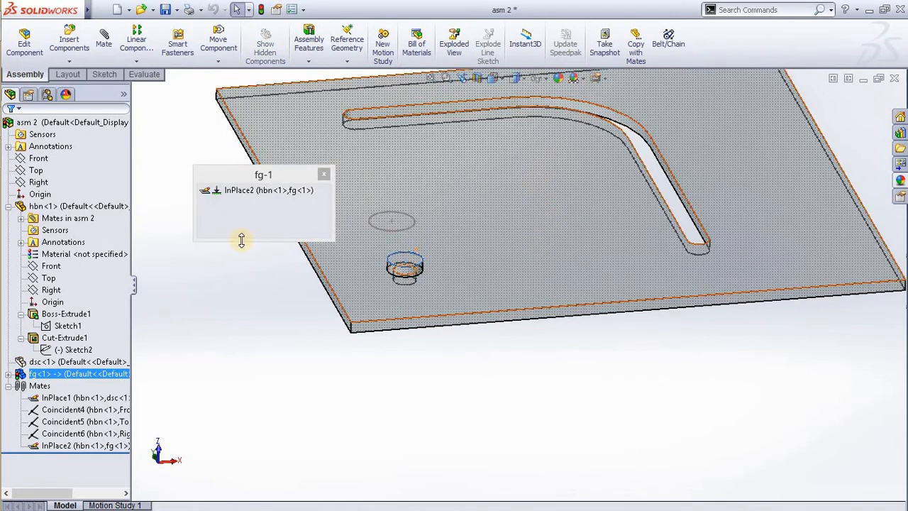
pyautogui.click(259, 192)
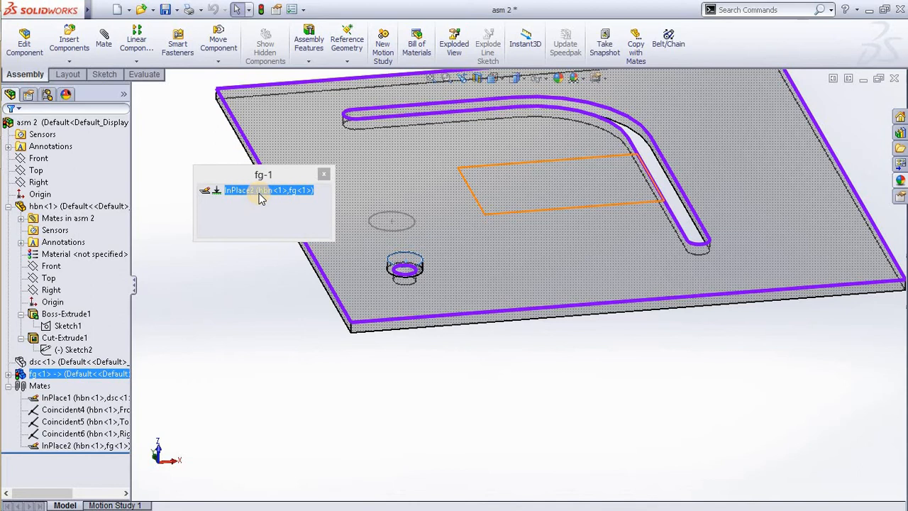
pyautogui.click(324, 174)
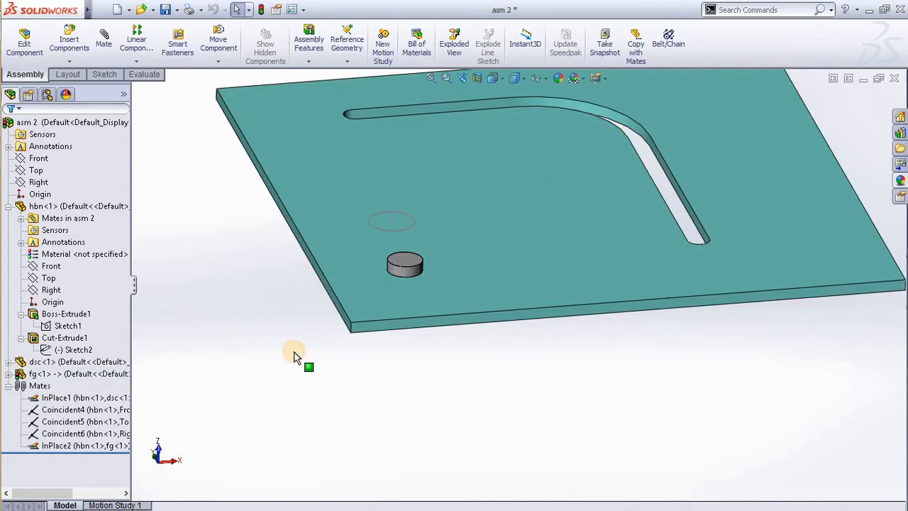
pyautogui.moveTo(411, 261); pyautogui.dragTo(477, 271)
pyautogui.click(288, 296)
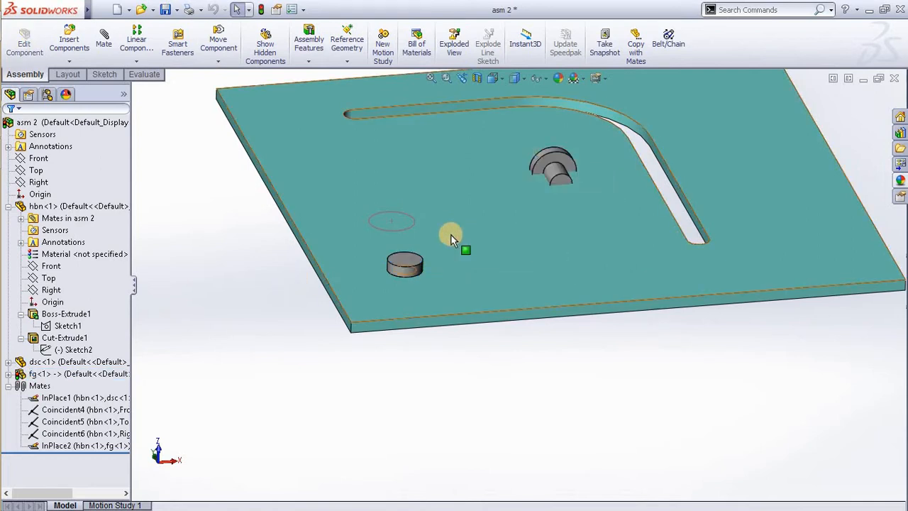
# Delete the InPlace2 mate that locks fg to the plate and move the fg disc off the plate
pyautogui.scroll(-2, 452, 238)
pyautogui.click(357, 285)
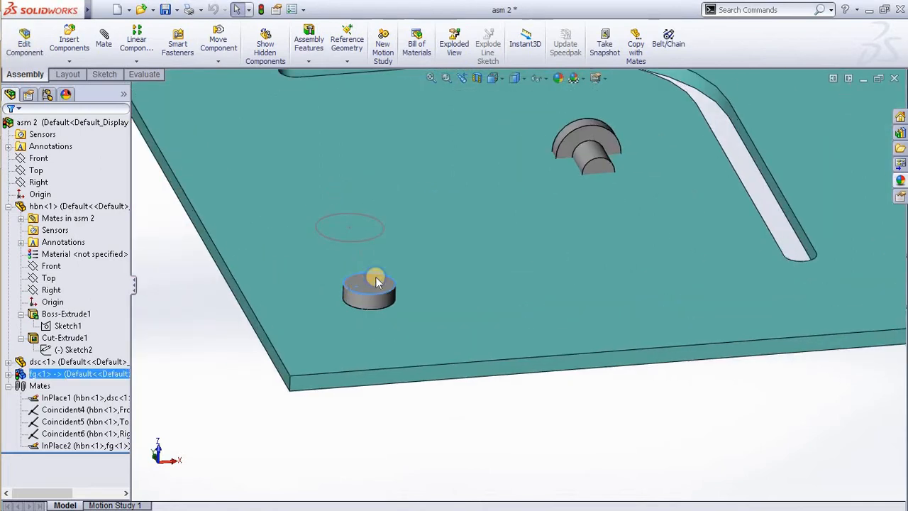
pyautogui.rightClick(361, 284)
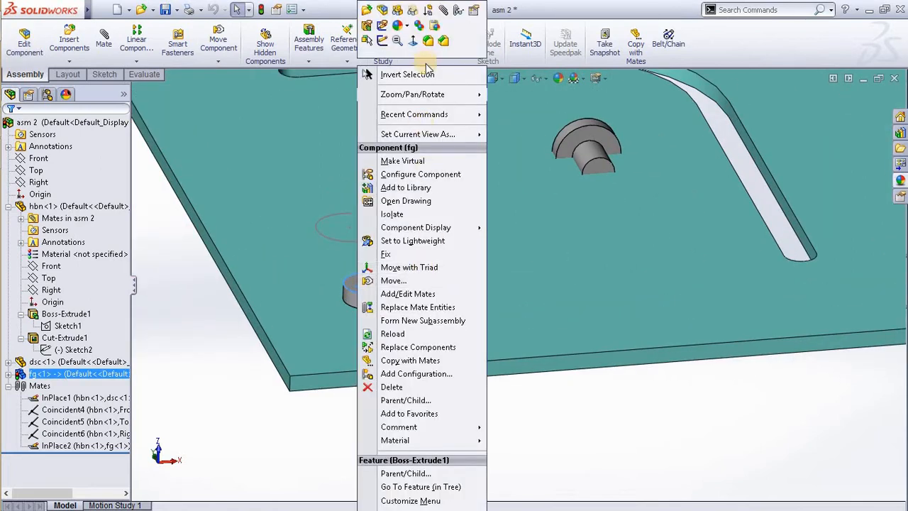
pyautogui.click(459, 13)
pyautogui.click(274, 192)
pyautogui.rightClick(276, 191)
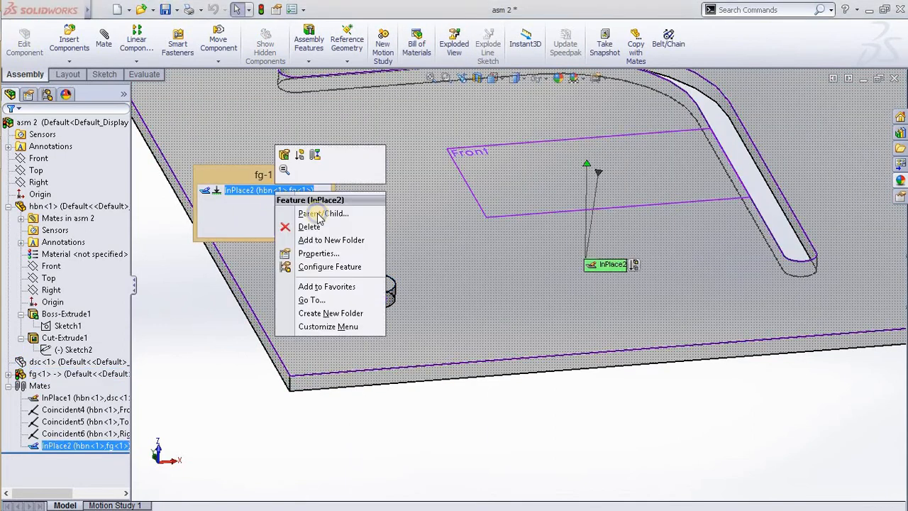
pyautogui.click(323, 226)
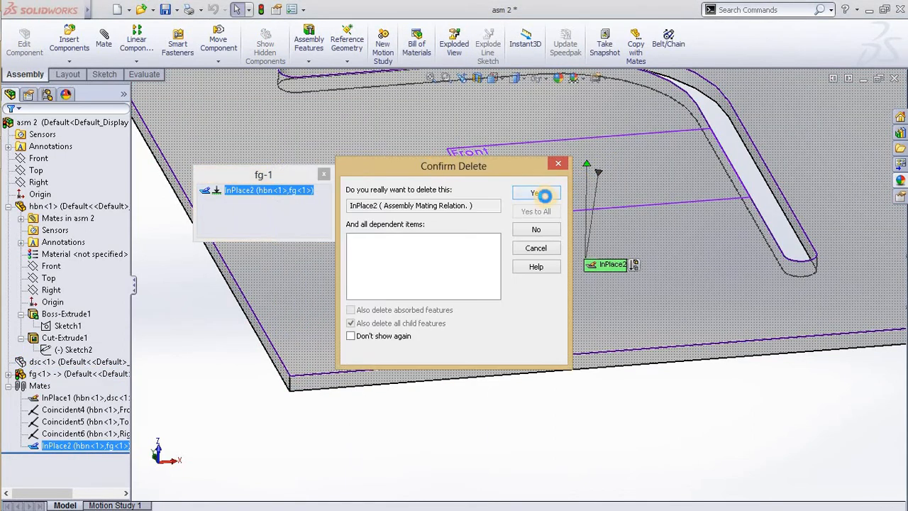
pyautogui.click(544, 194)
pyautogui.click(325, 174)
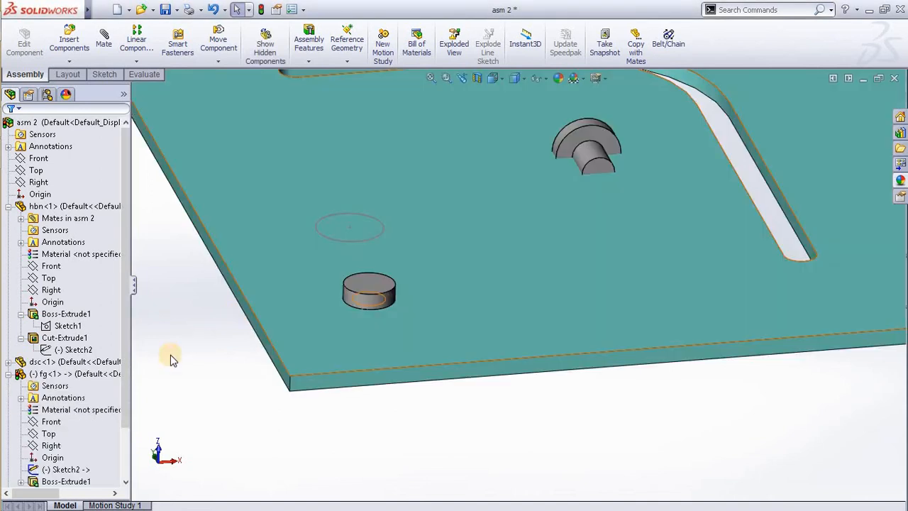
pyautogui.moveTo(539, 321); pyautogui.dragTo(846, 465)
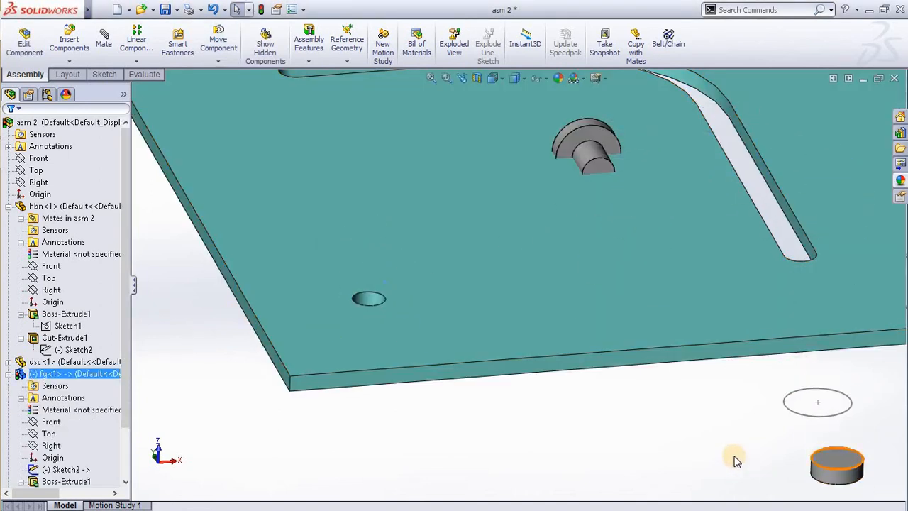
pyautogui.click(788, 478)
# Delete the fg component together with its dependent in-context feature from the assembly
pyautogui.click(823, 462)
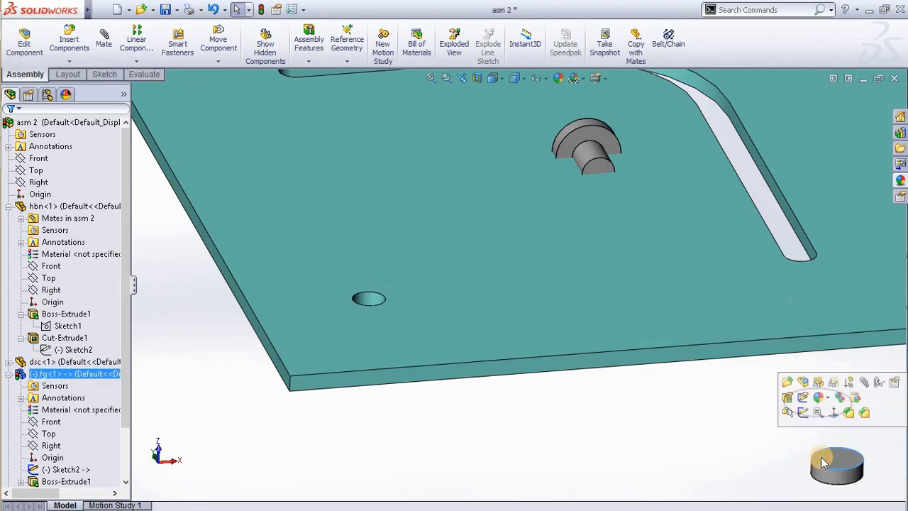
pyautogui.press('Delete')
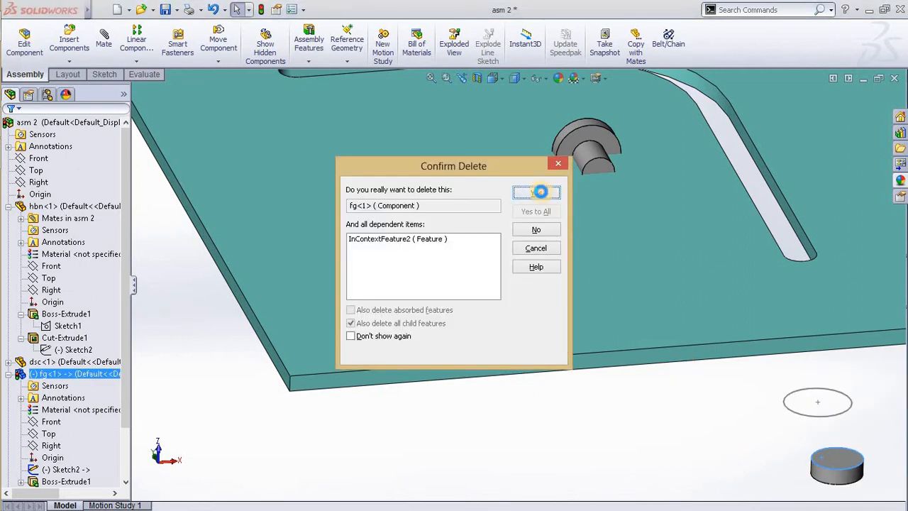
pyautogui.click(540, 192)
pyautogui.press('f')
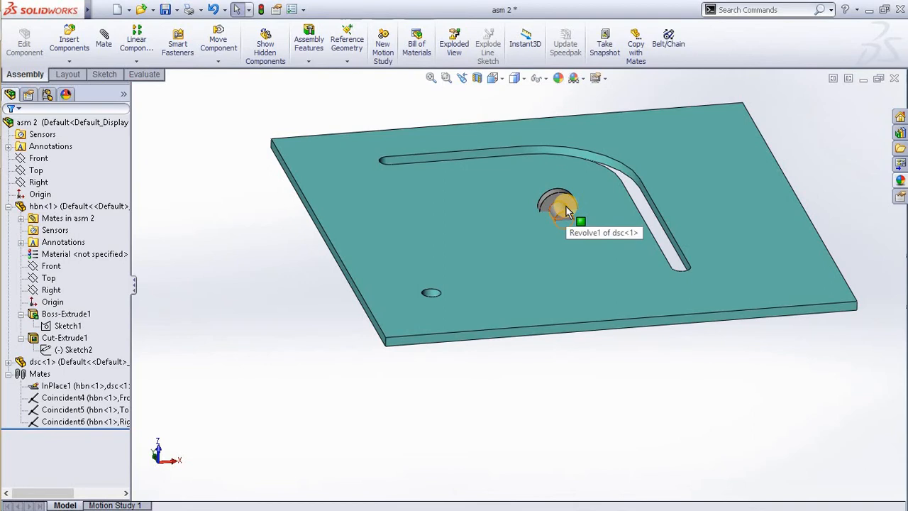
# Delete the InPlace1 mate that locks the dsc pin to the hbn plate
pyautogui.click(566, 210)
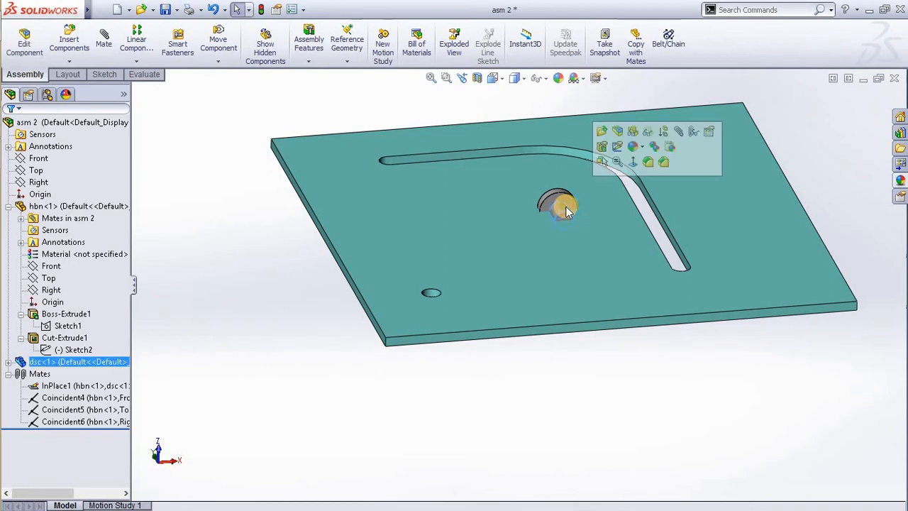
pyautogui.click(694, 133)
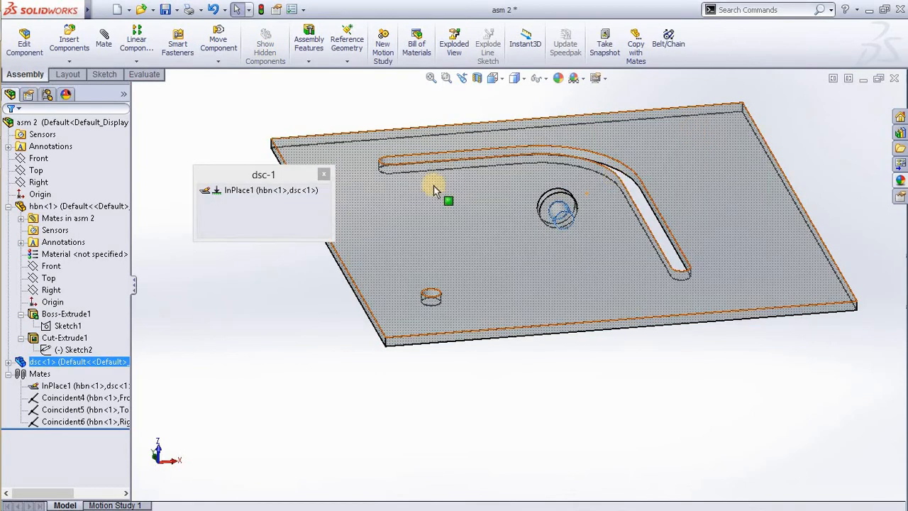
pyautogui.rightClick(304, 189)
pyautogui.click(334, 225)
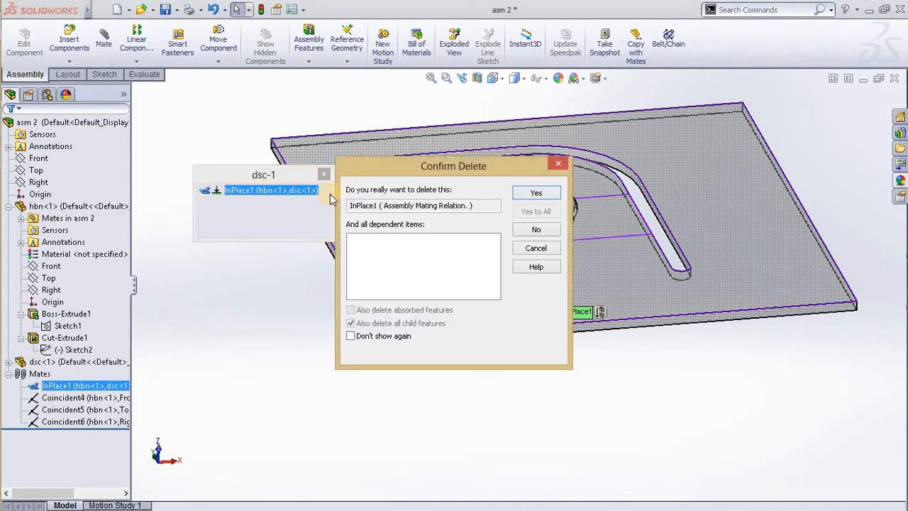
pyautogui.click(532, 194)
pyautogui.click(323, 174)
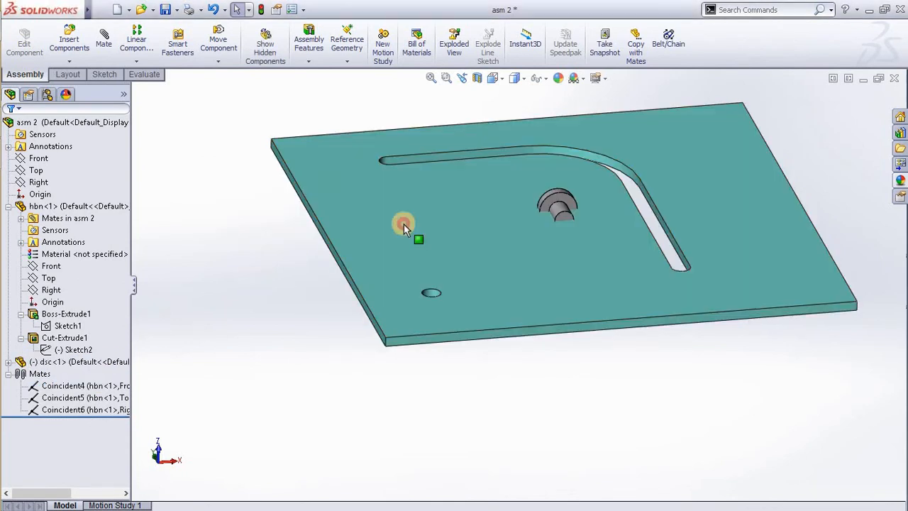
# Move the dsc pin to the upper part of the slot and rotate it upright with its head above the plate
pyautogui.moveTo(565, 213); pyautogui.dragTo(518, 134)
pyautogui.rightClick(482, 193)
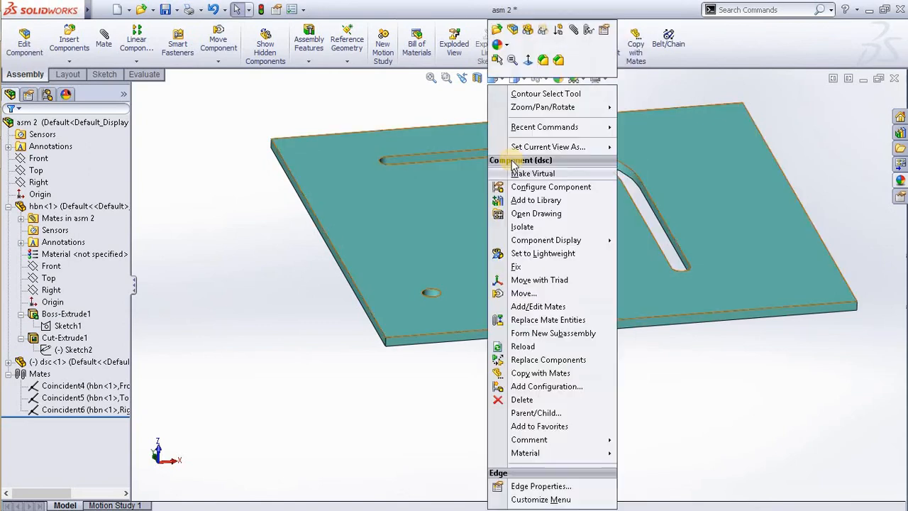
pyautogui.click(432, 119)
pyautogui.moveTo(521, 135); pyautogui.dragTo(447, 295, button='right')
pyautogui.click(283, 236)
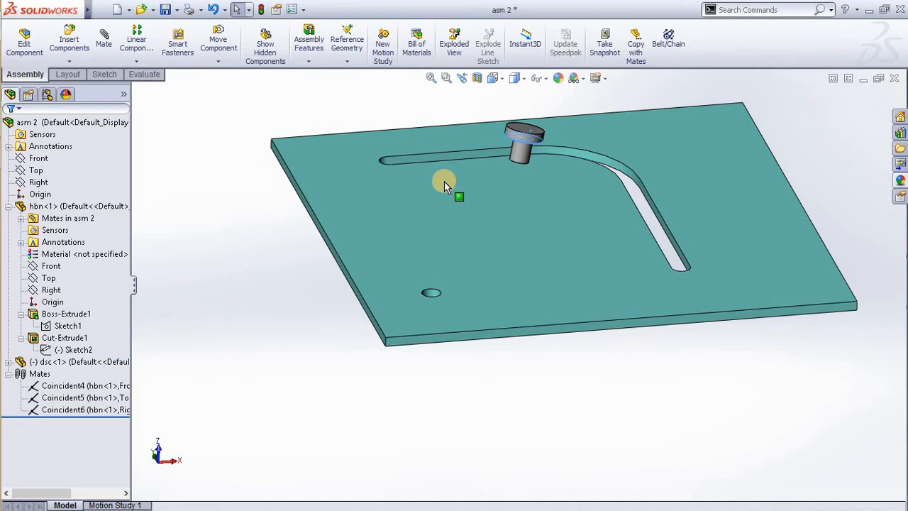
# Add a concentric mate between the dsc pin's shank and the small round hole in the plate
pyautogui.click(521, 158)
pyautogui.scroll(-5, 430, 284)
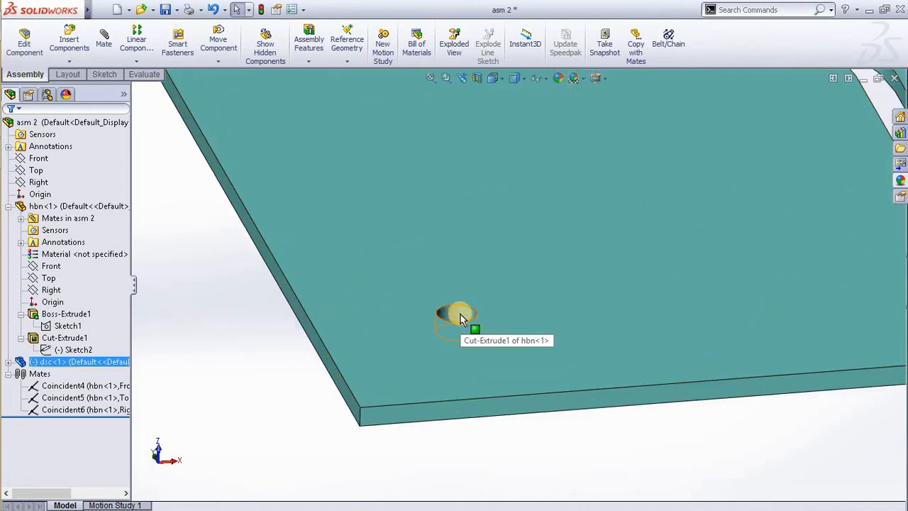
pyautogui.click(458, 316)
pyautogui.moveTo(191, 222); pyautogui.dragTo(191, 310, button='right')
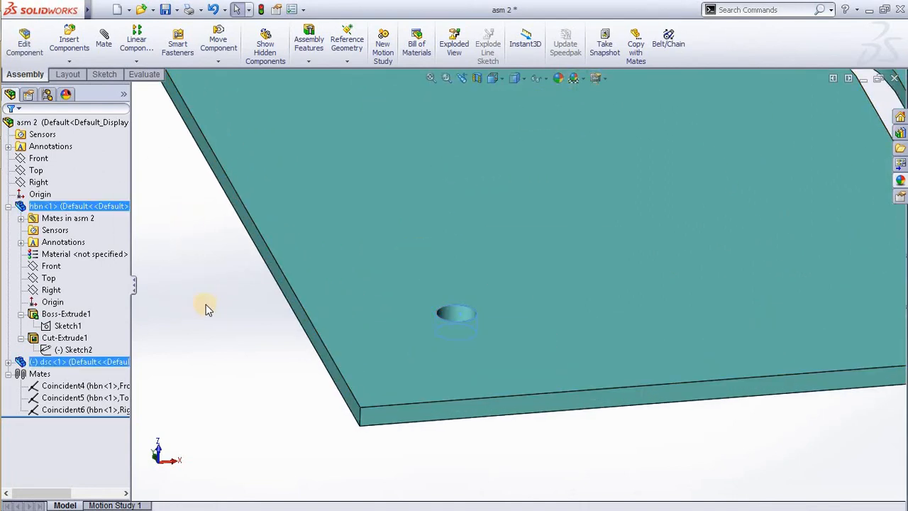
pyautogui.click(193, 326)
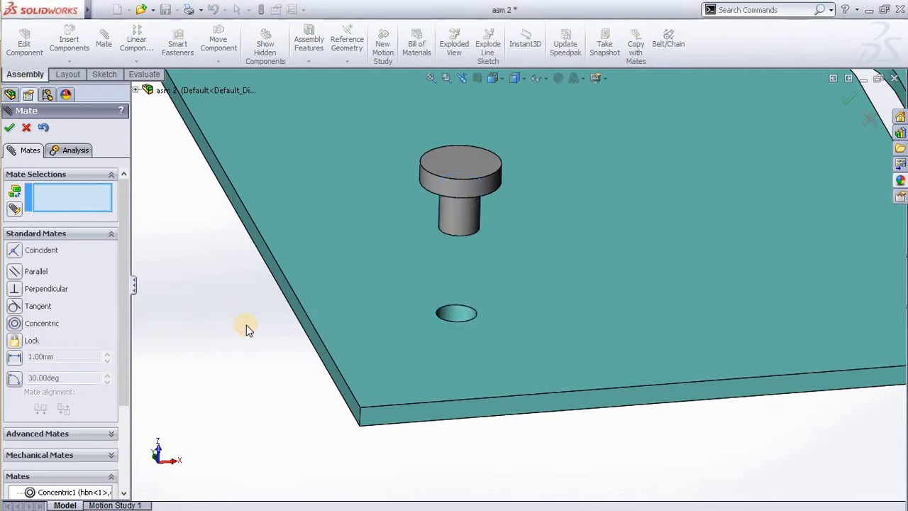
pyautogui.scroll(2, 284, 333)
pyautogui.press('Escape')
# Slide the dsc pin along its axis toward the small hole and check its alignment from the plate's underside
pyautogui.moveTo(415, 305); pyautogui.dragTo(405, 283, button='middle')
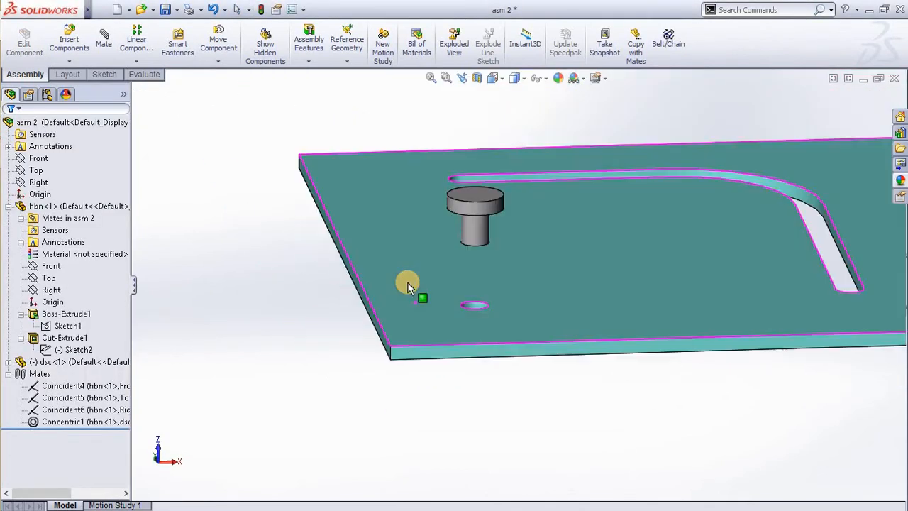
pyautogui.moveTo(462, 222); pyautogui.dragTo(462, 271)
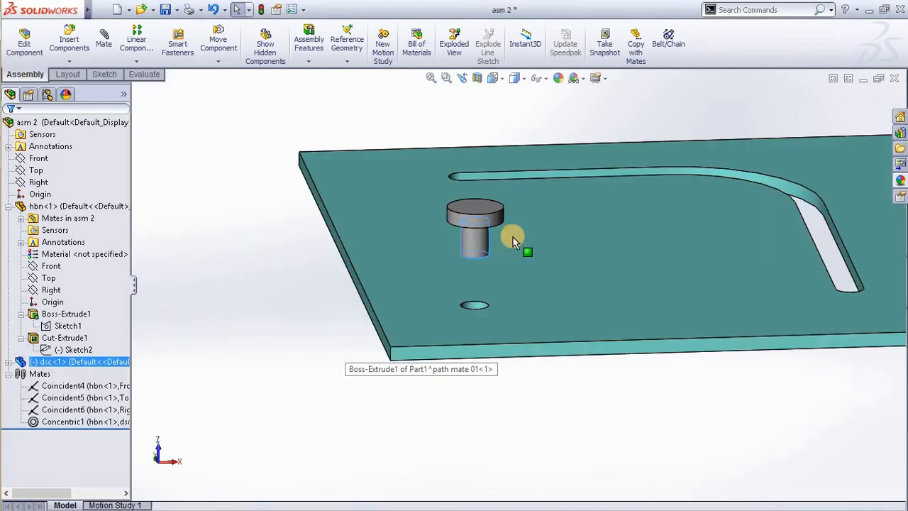
pyautogui.moveTo(513, 237); pyautogui.dragTo(537, 226, button='middle')
pyautogui.scroll(2, 537, 222)
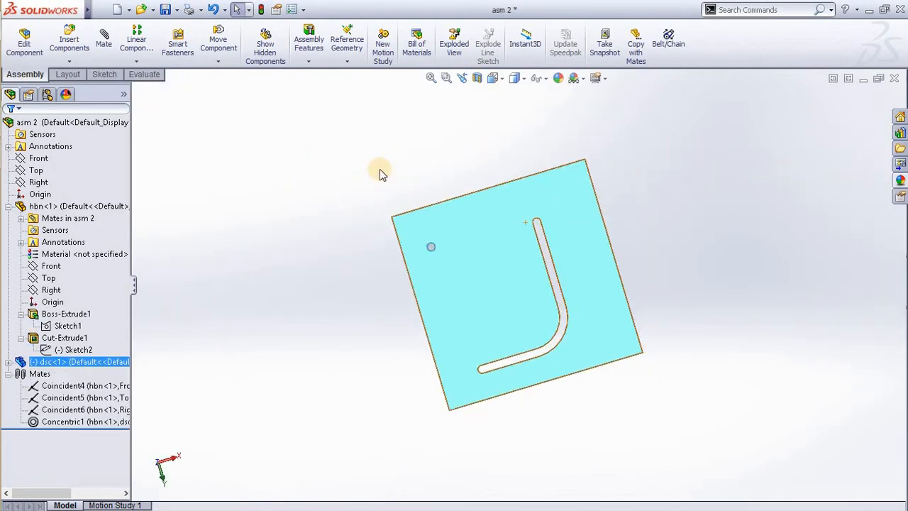
pyautogui.click(388, 154)
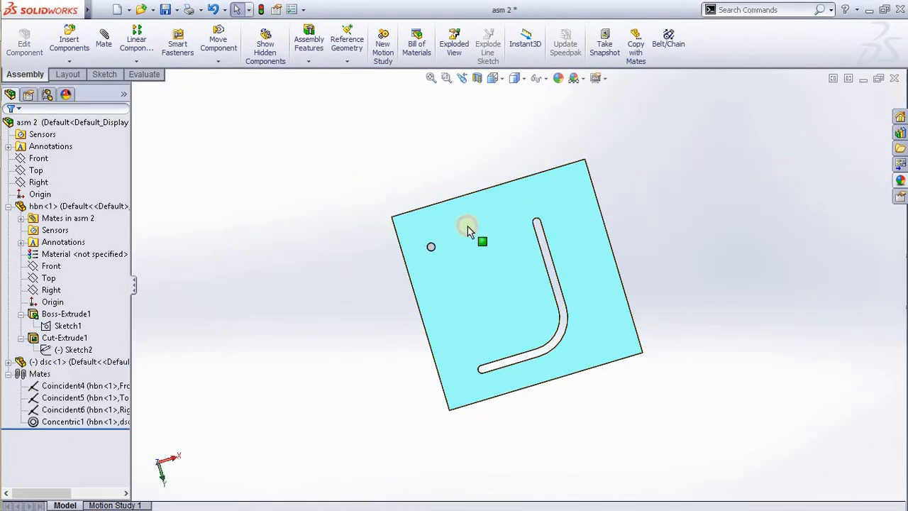
# Create a new part named wdsz in the assembly and place it on the flat face of the hbn plate
pyautogui.click(69, 61)
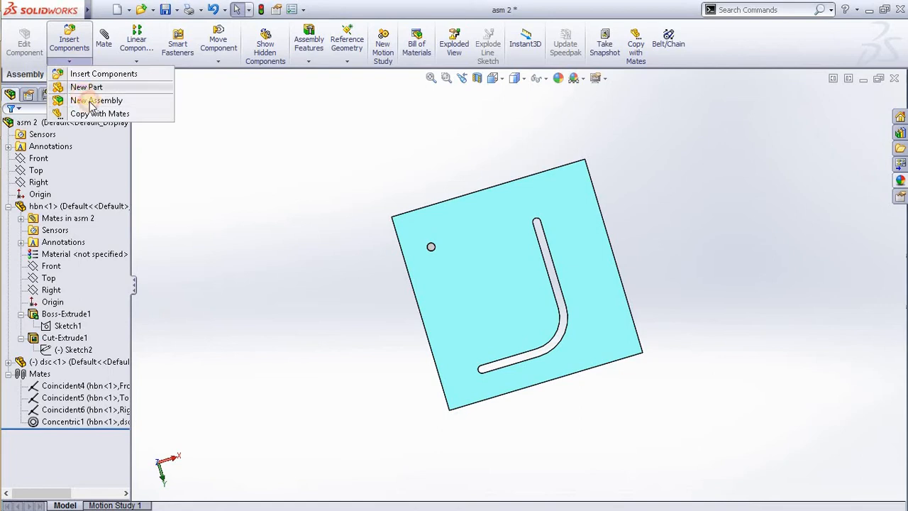
pyautogui.click(90, 104)
pyautogui.click(389, 250)
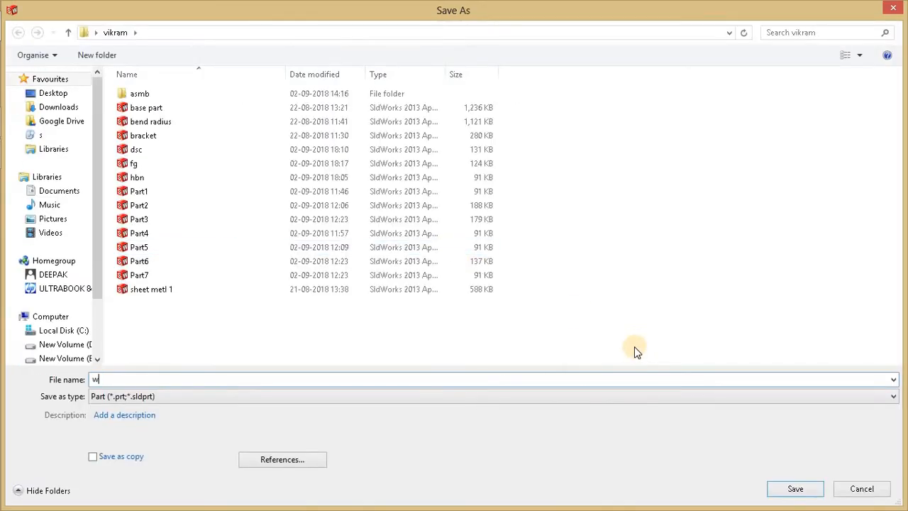
pyautogui.click(795, 489)
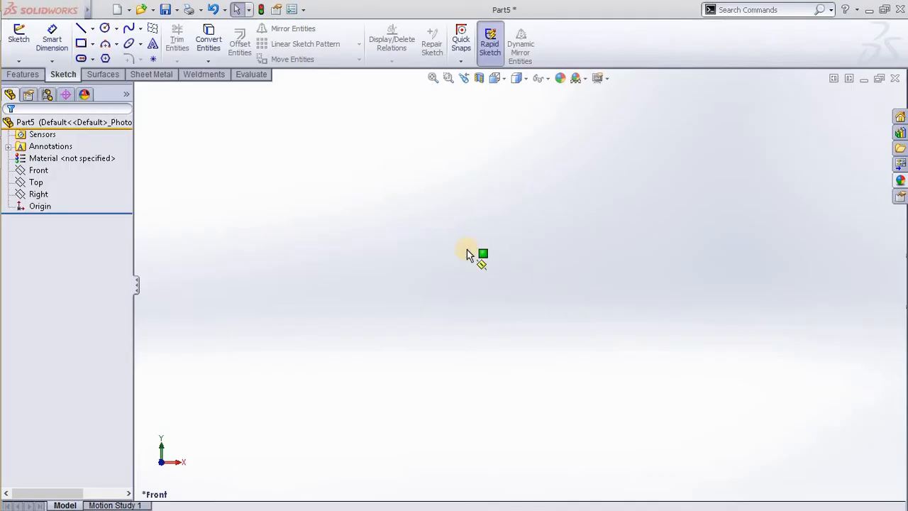
pyautogui.click(496, 277)
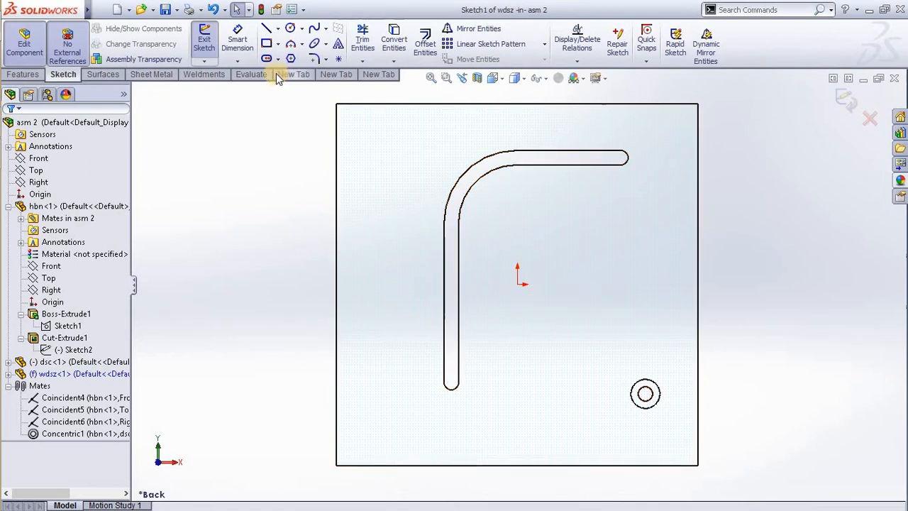
# Sketch a slanted line about 241 mm long from the origin, crossing the horizontal leg of the plate's slot
pyautogui.click(268, 33)
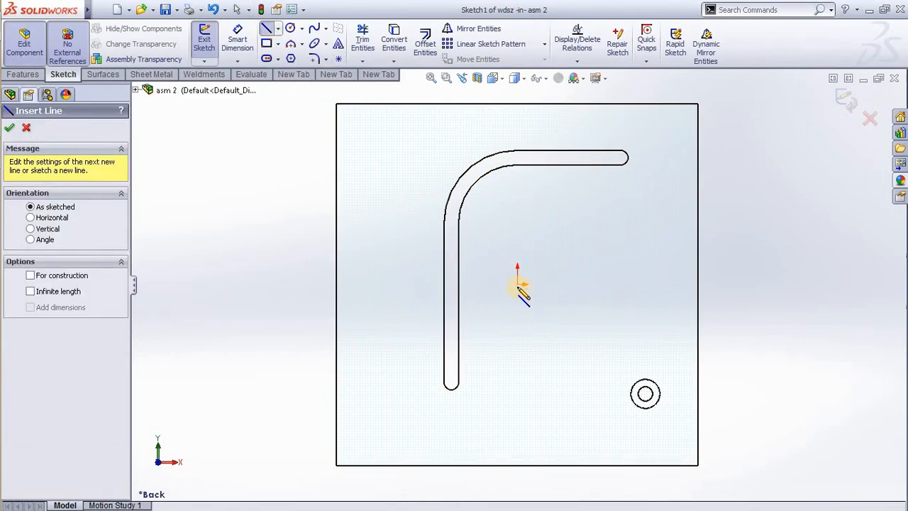
pyautogui.click(522, 284)
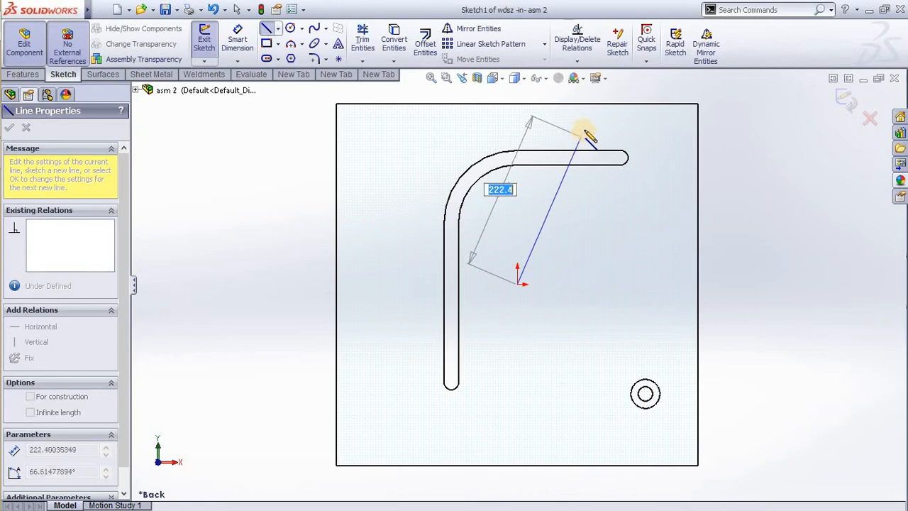
pyautogui.click(587, 125)
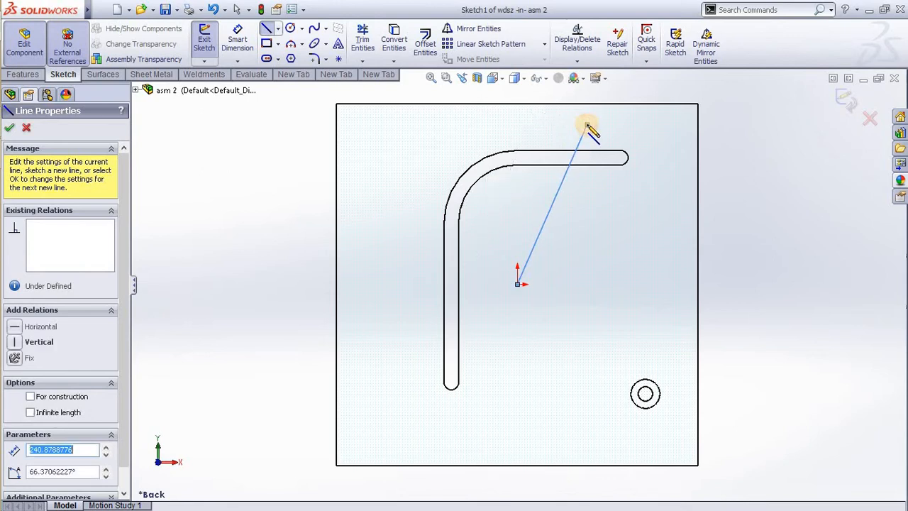
pyautogui.press('Escape')
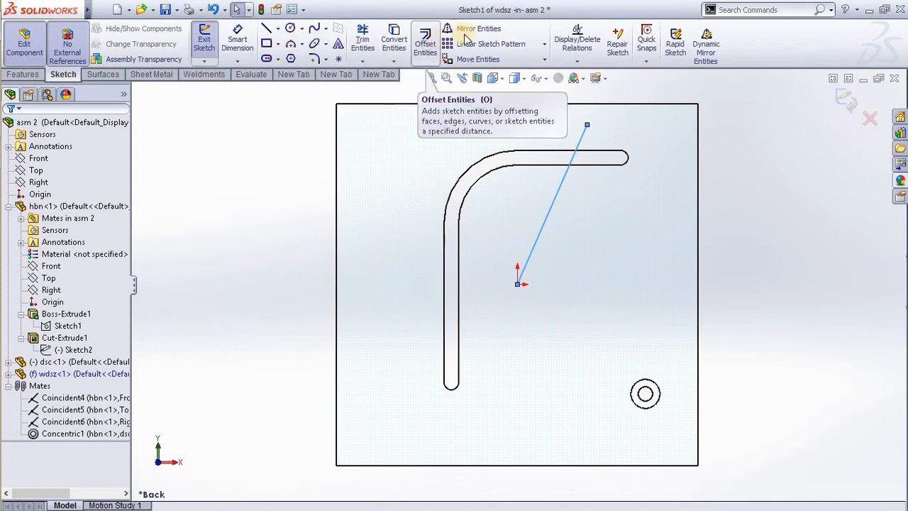
# Offset the slanted line 20 mm in both directions with arc end caps, making the base line construction geometry
pyautogui.click(426, 44)
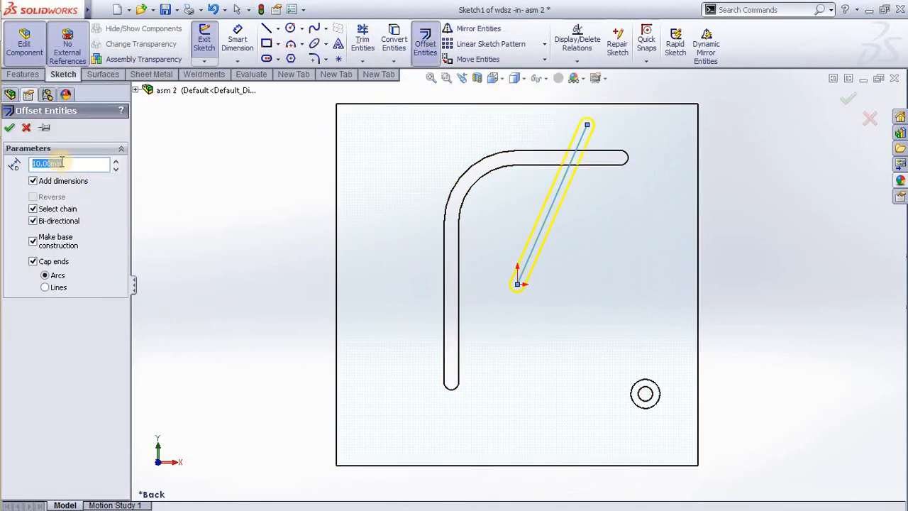
pyautogui.click(117, 161)
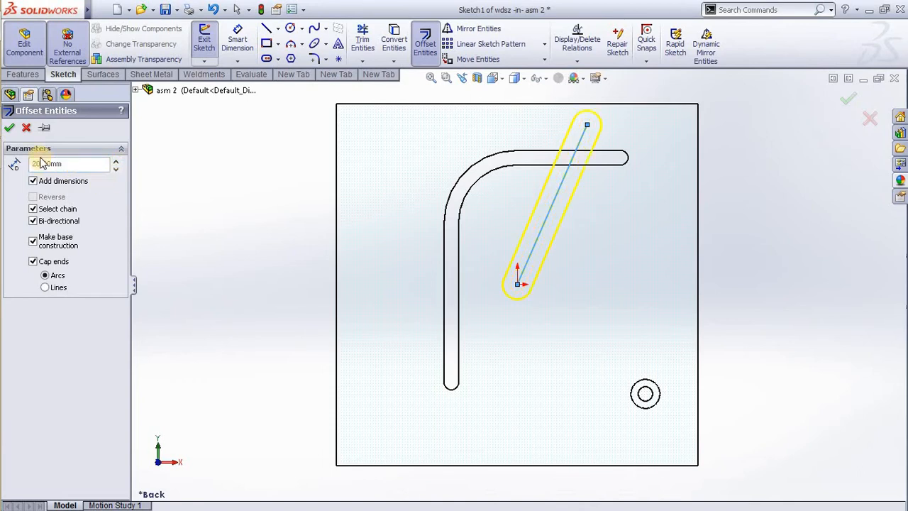
pyautogui.click(10, 127)
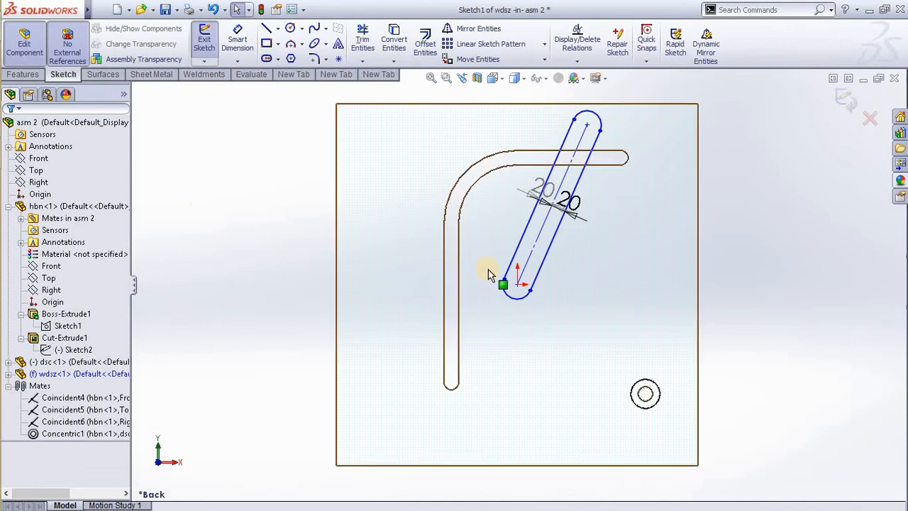
# Draw a circle about 19.5 mm in diameter centred on the link outline's lower end
pyautogui.scroll(-2, 543, 274)
pyautogui.click(290, 28)
pyautogui.scroll(-2, 523, 305)
pyautogui.click(526, 281)
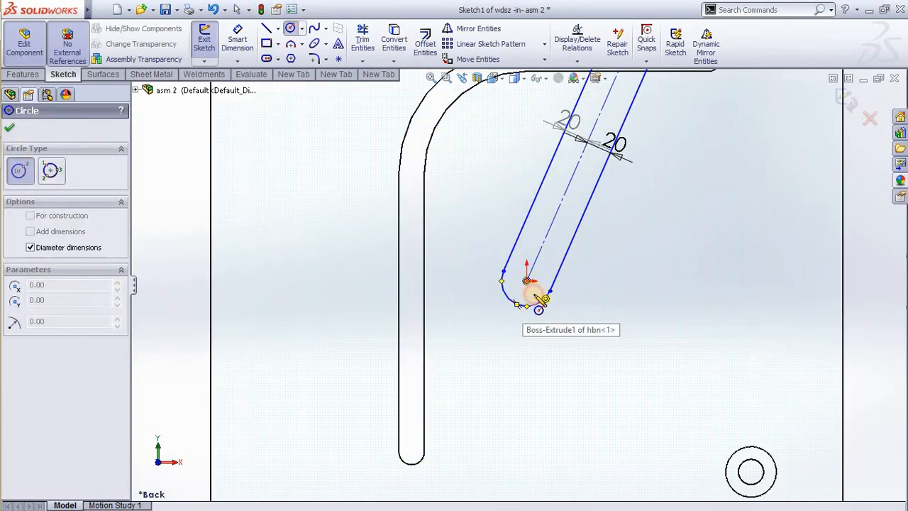
pyautogui.click(536, 293)
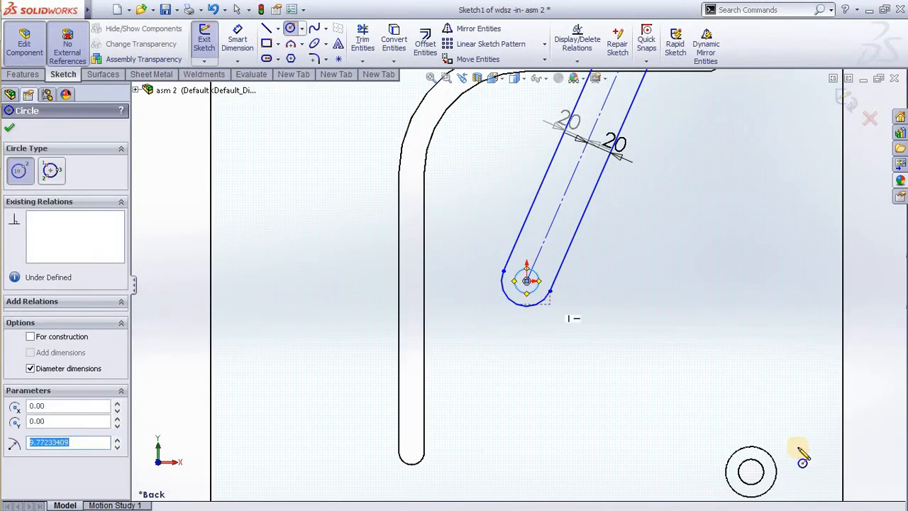
# Dimension the diameter of the circle at the link's lower end as 20 mm
pyautogui.moveTo(638, 436); pyautogui.dragTo(625, 379, button='right')
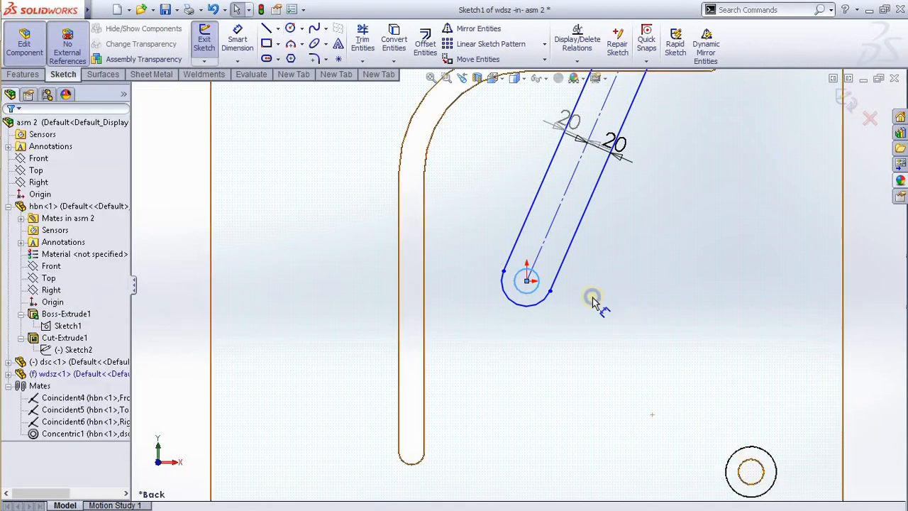
pyautogui.click(540, 296)
pyautogui.click(560, 326)
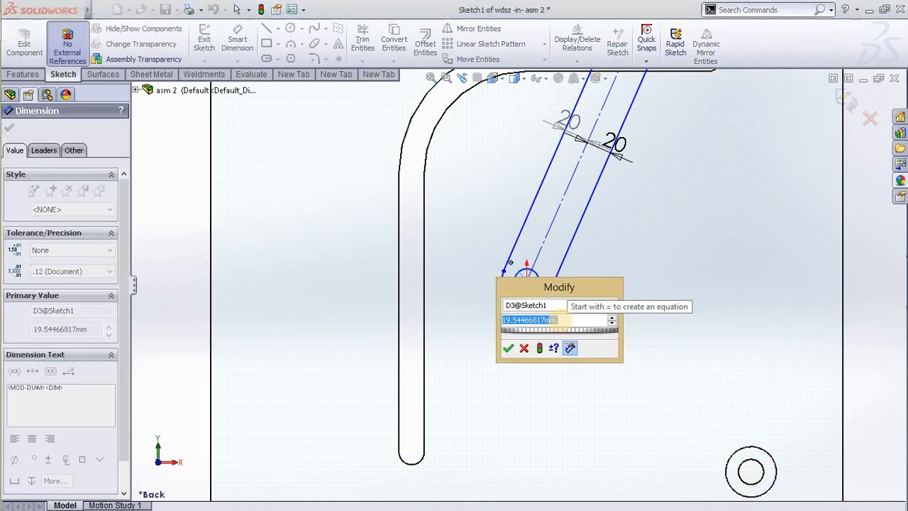
pyautogui.write('20')
pyautogui.press('Return')
pyautogui.scroll(3, 735, 243)
pyautogui.press('Escape')
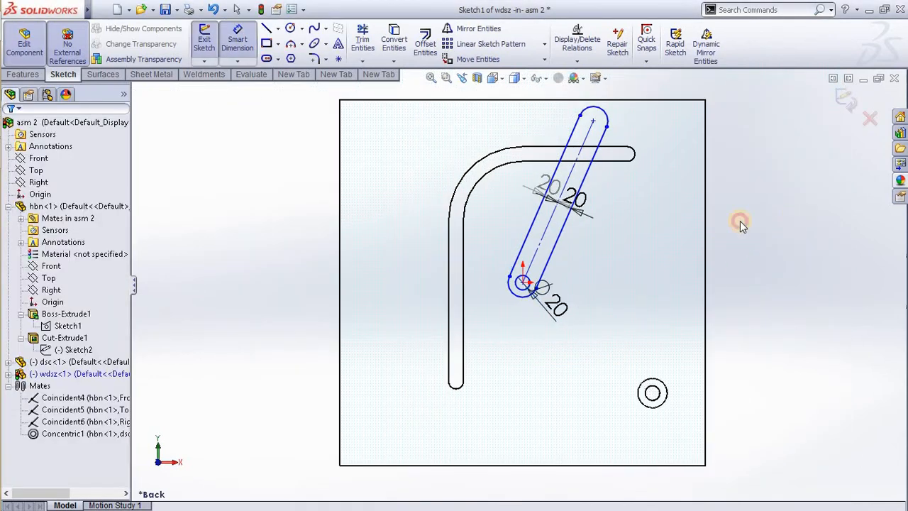
# Turn off No External References and make the centre of the link's lower end coincident with the sketch origin
pyautogui.scroll(-1, 624, 244)
pyautogui.scroll(-1, 548, 250)
pyautogui.scroll(1, 503, 280)
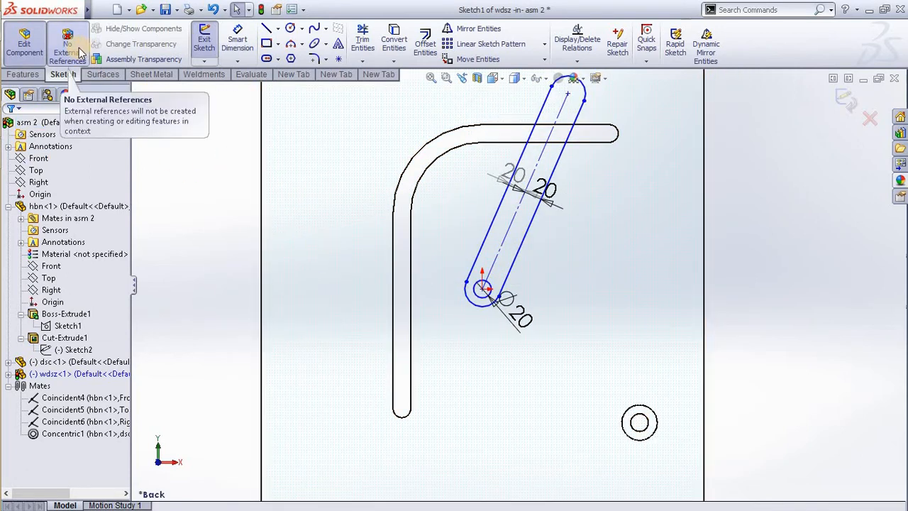
pyautogui.scroll(-2, 475, 288)
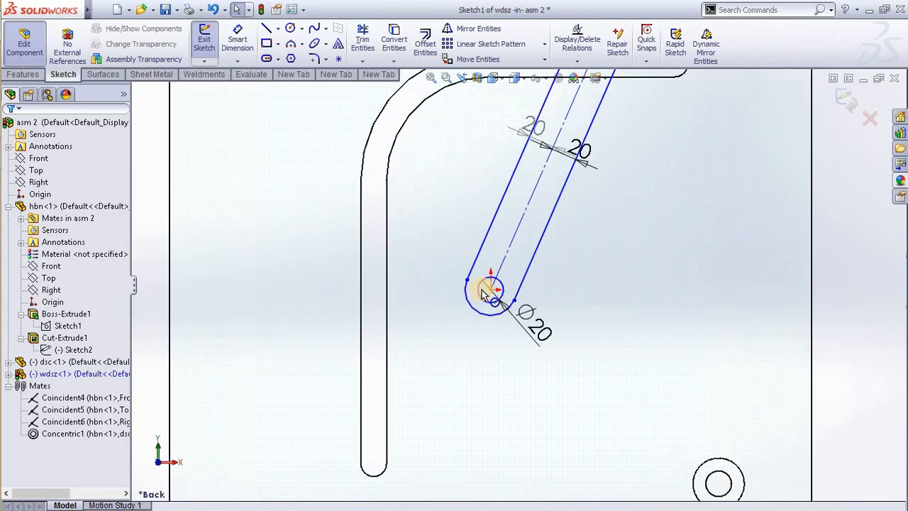
pyautogui.moveTo(491, 289)
pyautogui.mouseDown()
pyautogui.moveTo(480, 330)
pyautogui.moveTo(459, 290)
pyautogui.mouseUp()
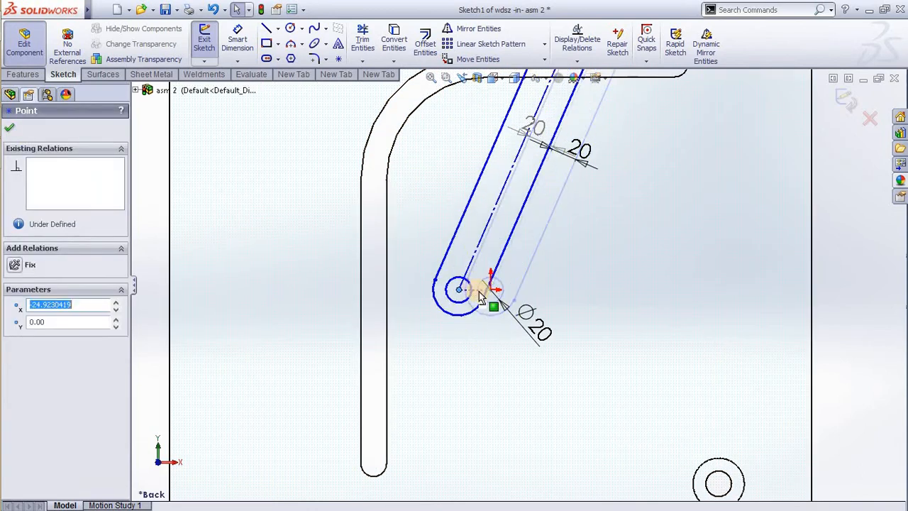
pyautogui.keyDown('ctrl'); pyautogui.click(490, 289); pyautogui.keyUp('ctrl')
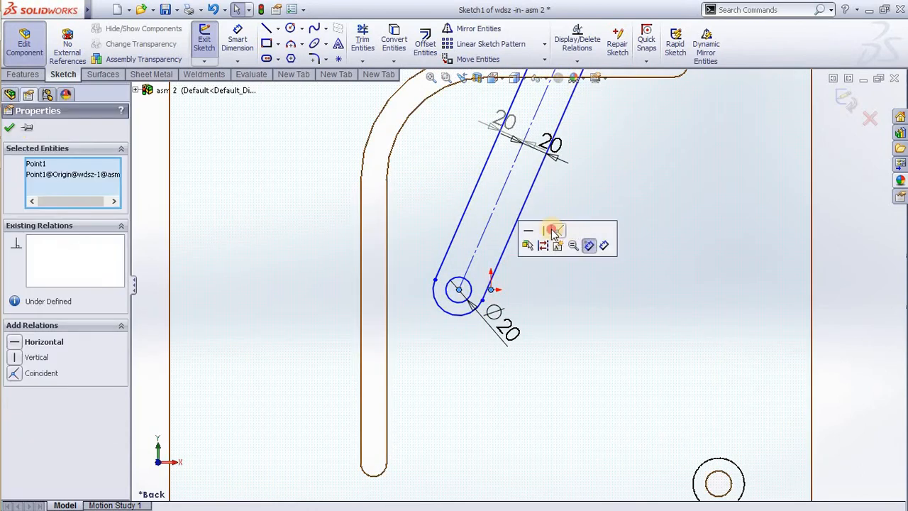
pyautogui.click(558, 231)
pyautogui.scroll(3, 762, 234)
pyautogui.press('Escape')
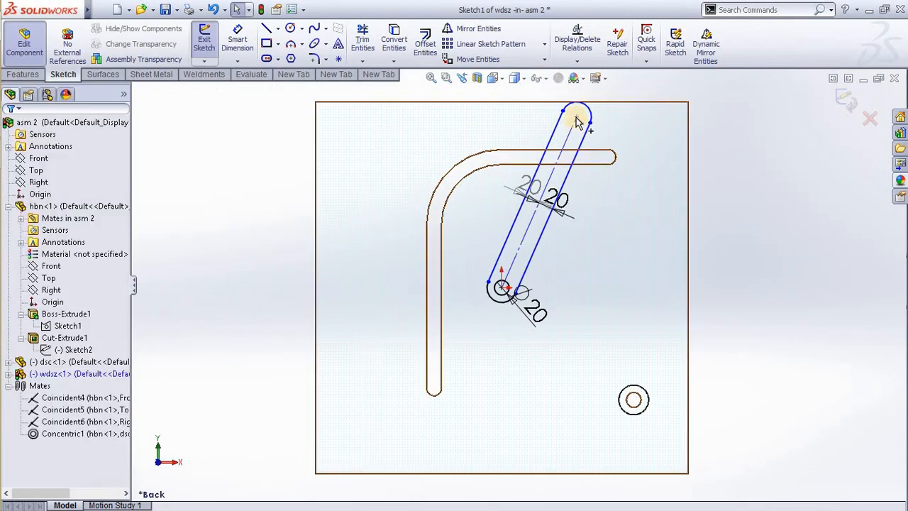
# Swing the link's upper end slightly toward the plate's side edge and dimension the centreline length as 250 mm
pyautogui.moveTo(579, 119); pyautogui.dragTo(674, 169)
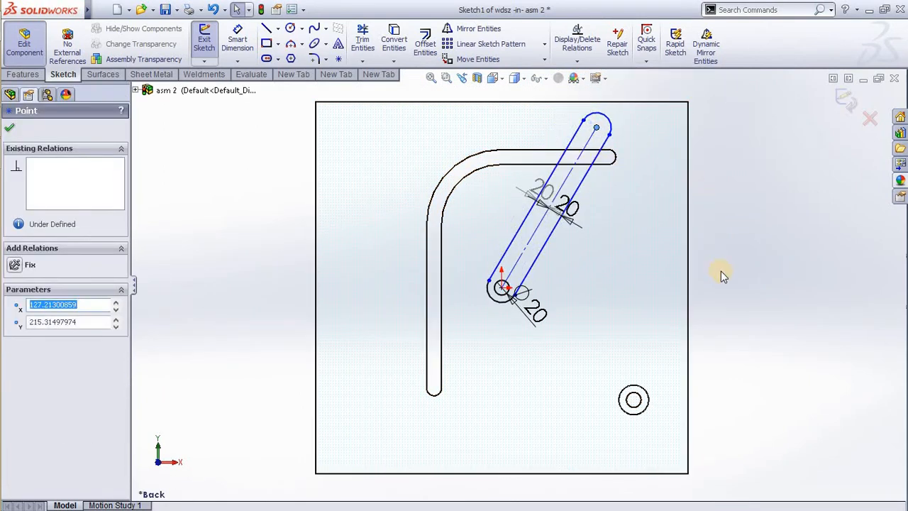
pyautogui.moveTo(721, 271); pyautogui.dragTo(711, 185, button='right')
pyautogui.click(567, 179)
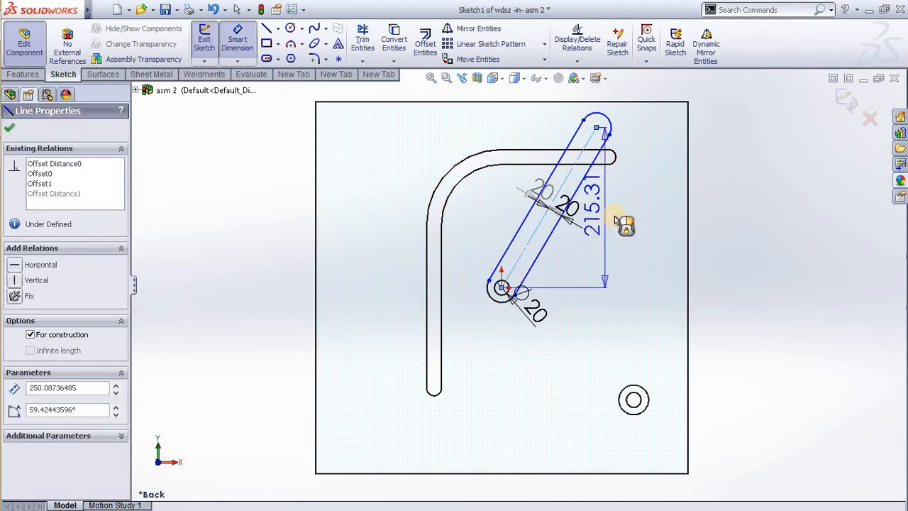
pyautogui.click(596, 206)
pyautogui.write('250')
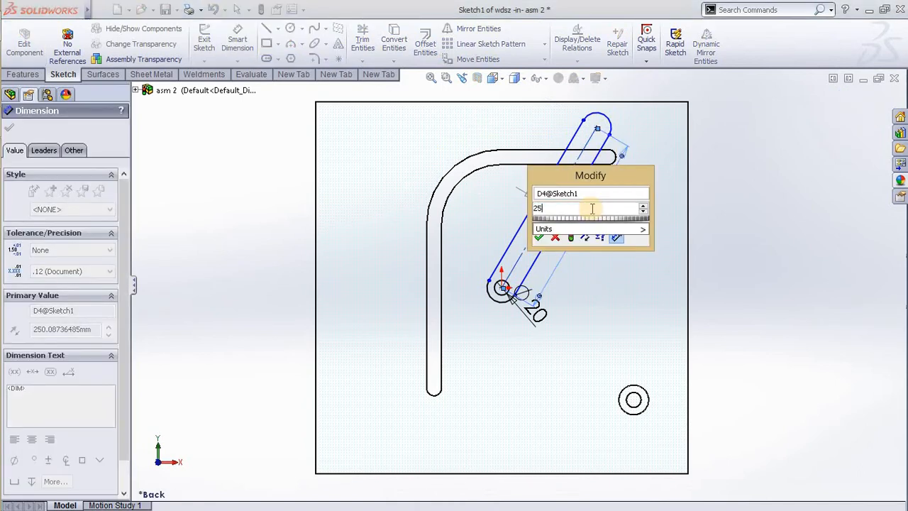
pyautogui.press('Return')
pyautogui.click(750, 230)
pyautogui.press('Escape')
# Draw a line about 193 mm long down the link's centreline, starting at the centre of its upper end
pyautogui.scroll(-5, 507, 178)
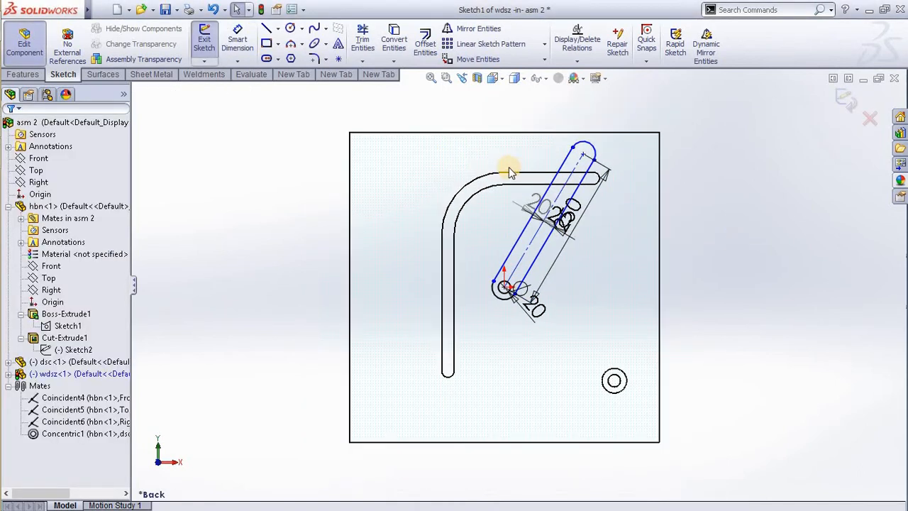
pyautogui.click(273, 32)
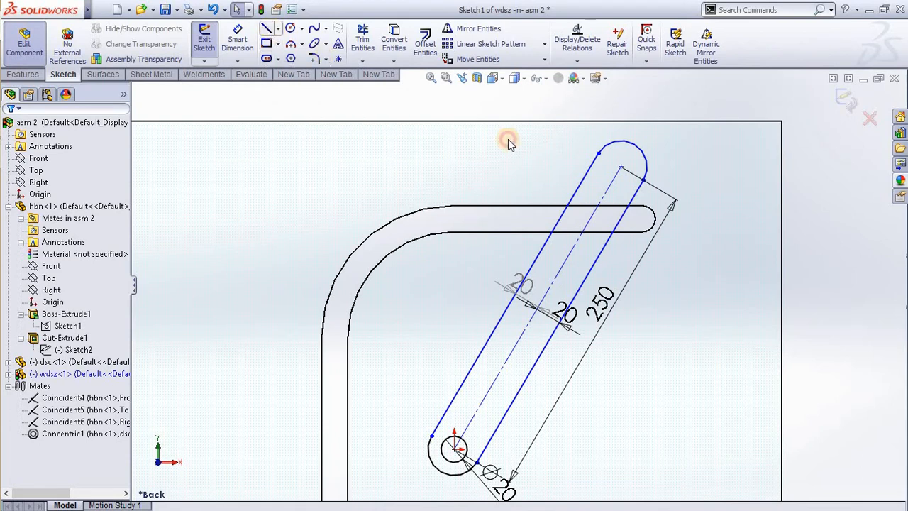
pyautogui.click(621, 167)
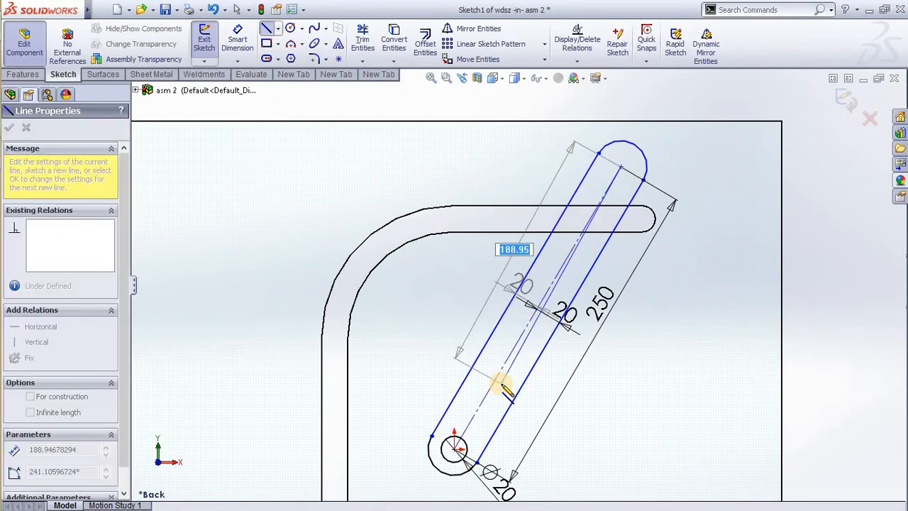
pyautogui.click(493, 386)
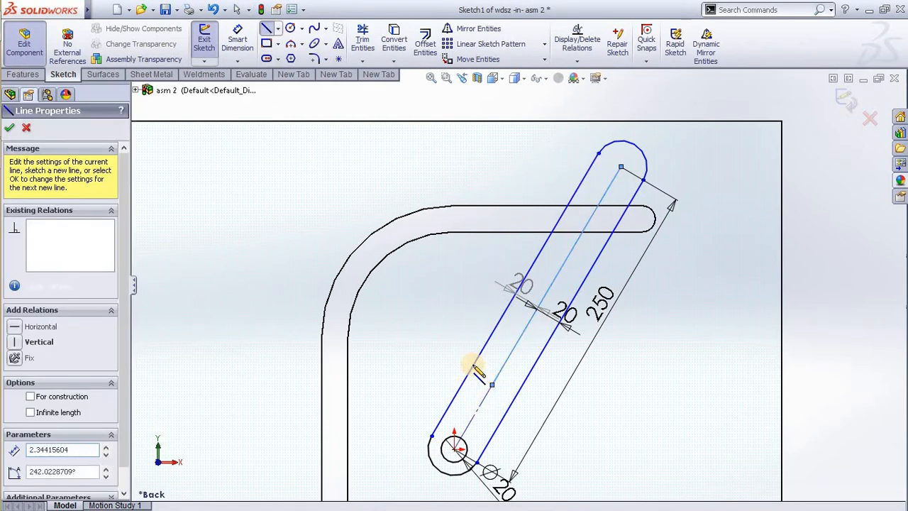
pyautogui.press('Escape')
# Offset the inner line 10 mm in both directions with arc end caps to form the link's slot, and exit the sketch
pyautogui.click(519, 341)
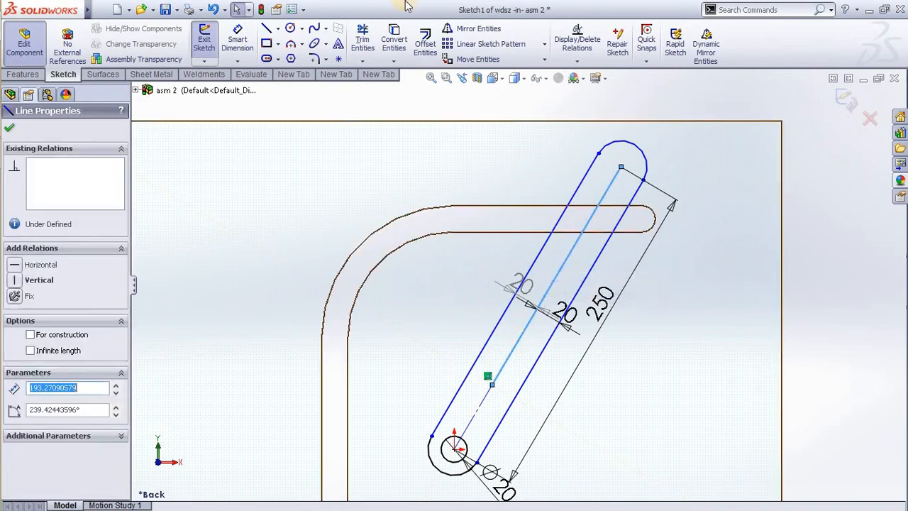
pyautogui.click(425, 41)
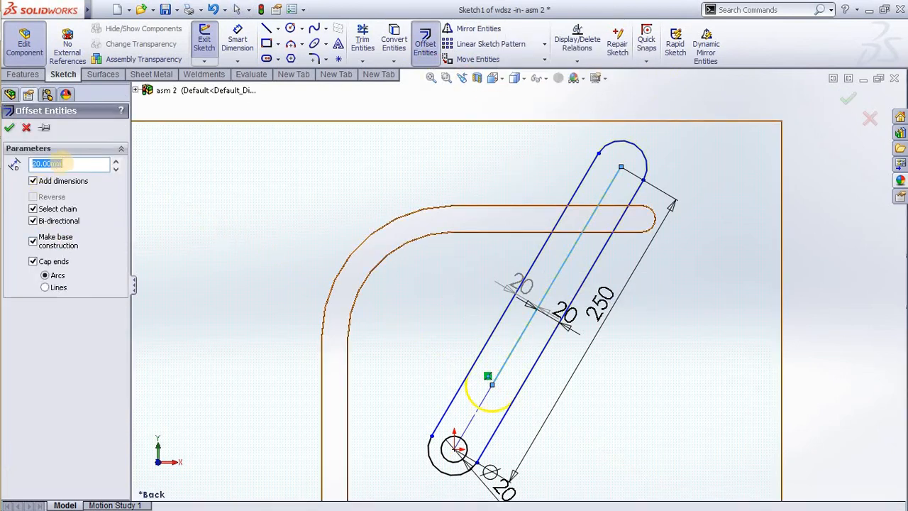
pyautogui.click(10, 127)
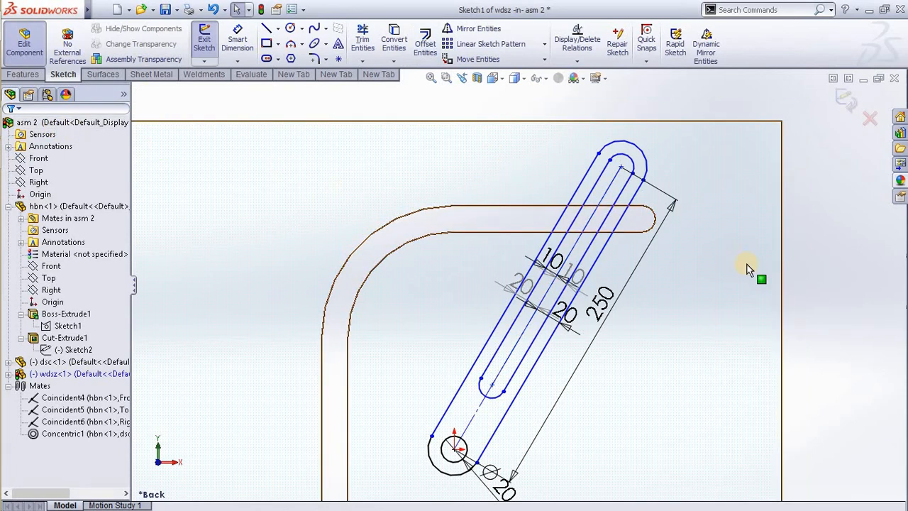
pyautogui.scroll(2, 747, 264)
pyautogui.click(847, 101)
# Extrude the slotted link sketch of the wdsz part as a blind boss 10 mm thick
pyautogui.scroll(2, 731, 231)
pyautogui.moveTo(235, 199); pyautogui.dragTo(243, 260, button='middle')
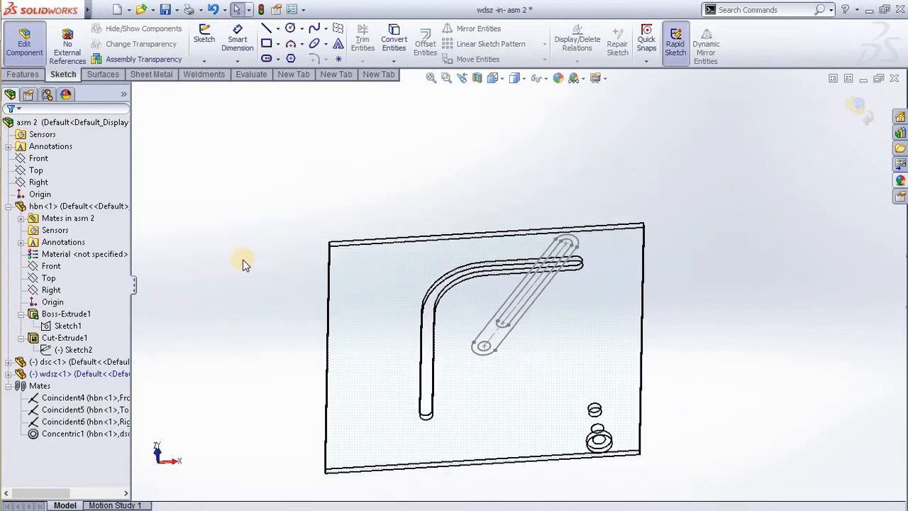
pyautogui.click(8, 373)
pyautogui.click(61, 469)
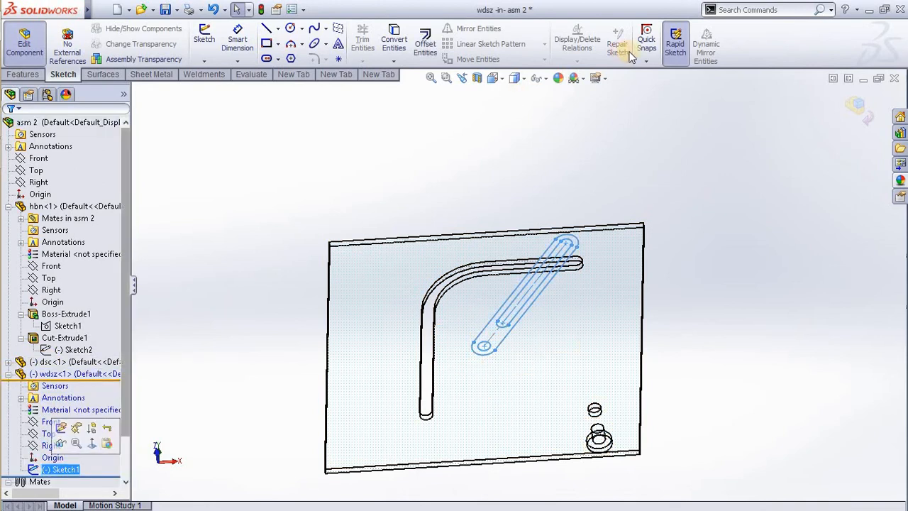
pyautogui.moveTo(642, 139); pyautogui.dragTo(552, 138, button='right')
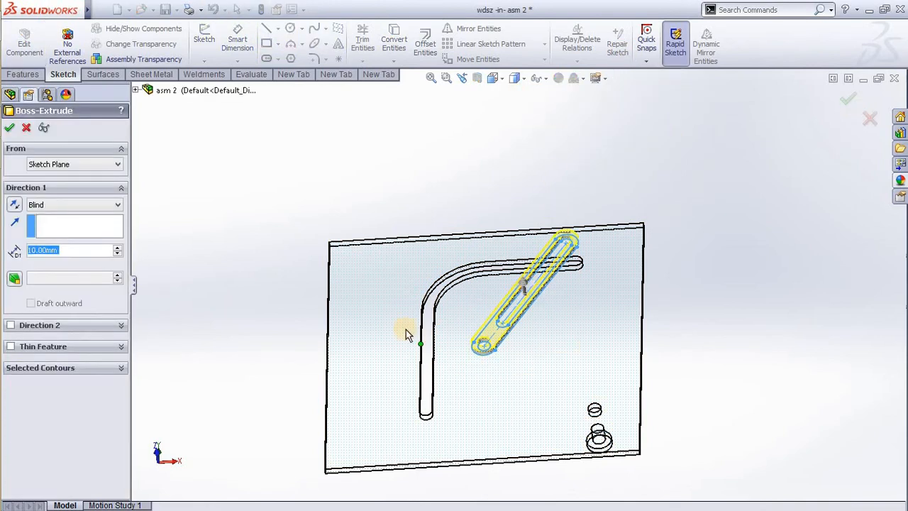
pyautogui.click(10, 127)
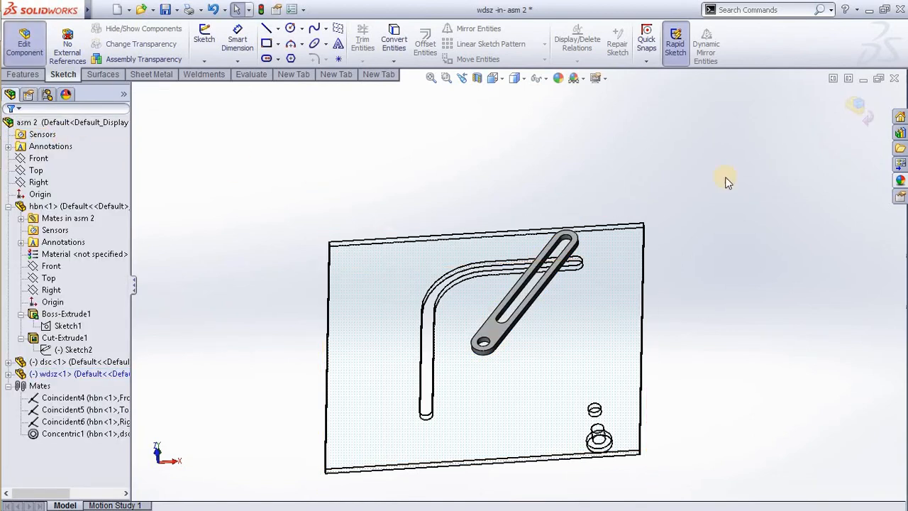
# Finish editing the slotted link in the assembly and open the wdsz part in its own window
pyautogui.click(862, 109)
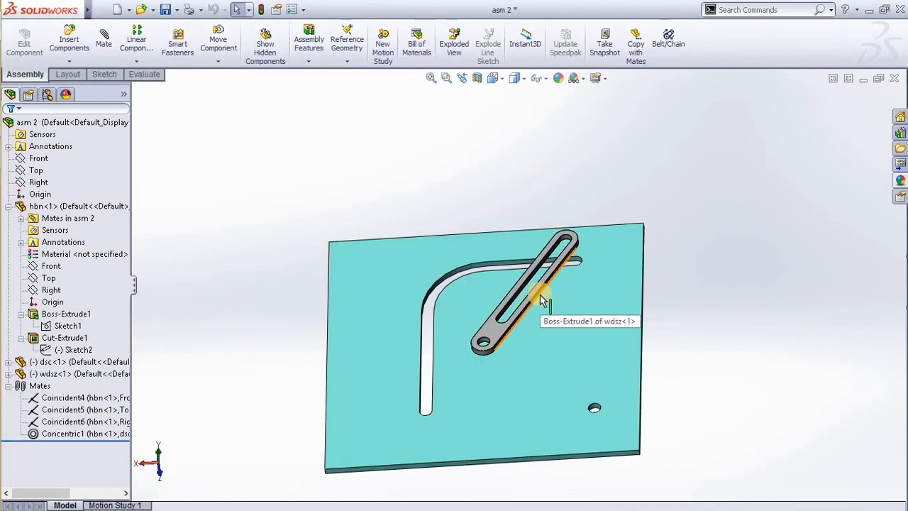
pyautogui.moveTo(525, 226); pyautogui.dragTo(547, 318, button='middle')
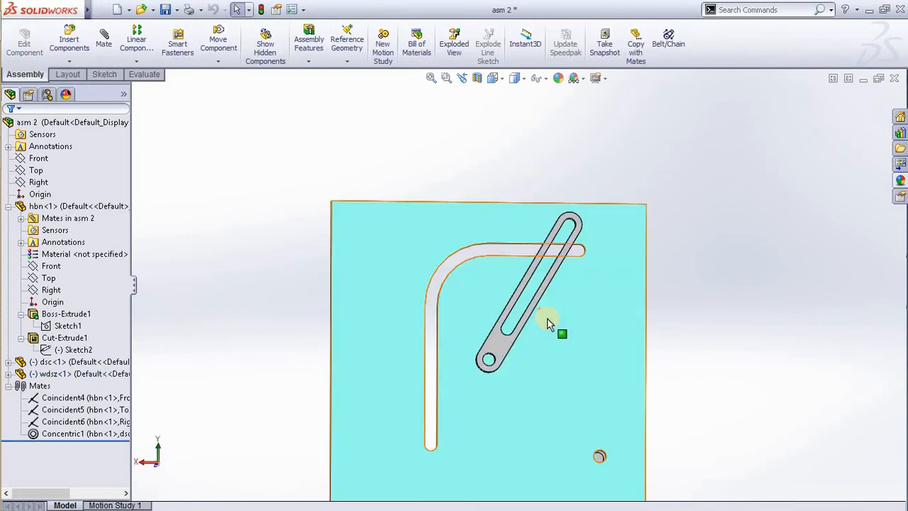
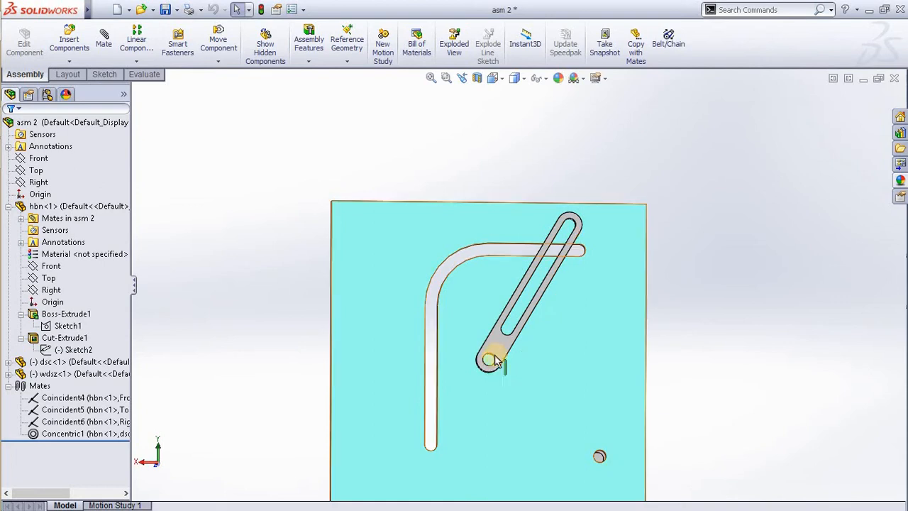
pyautogui.click(512, 339)
pyautogui.click(535, 278)
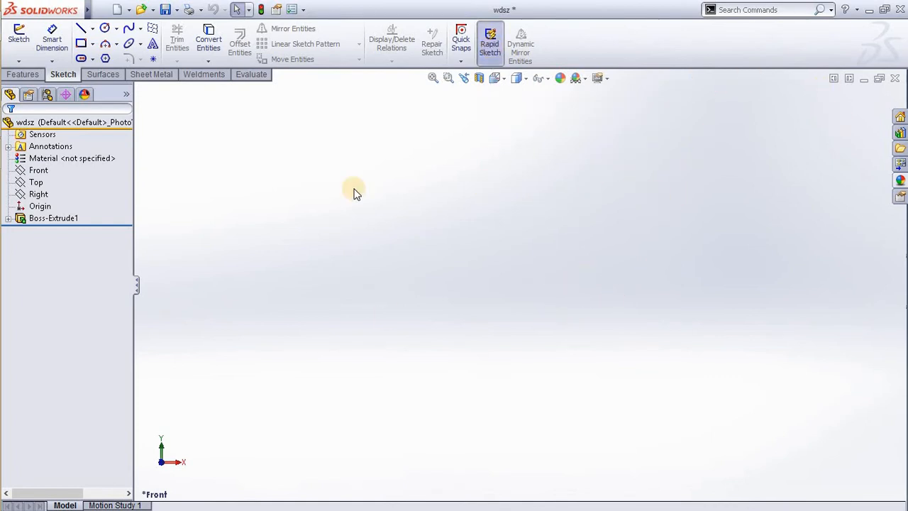
# Close the wdsz part without saving and discard its changes in the assembly
pyautogui.click(26, 74)
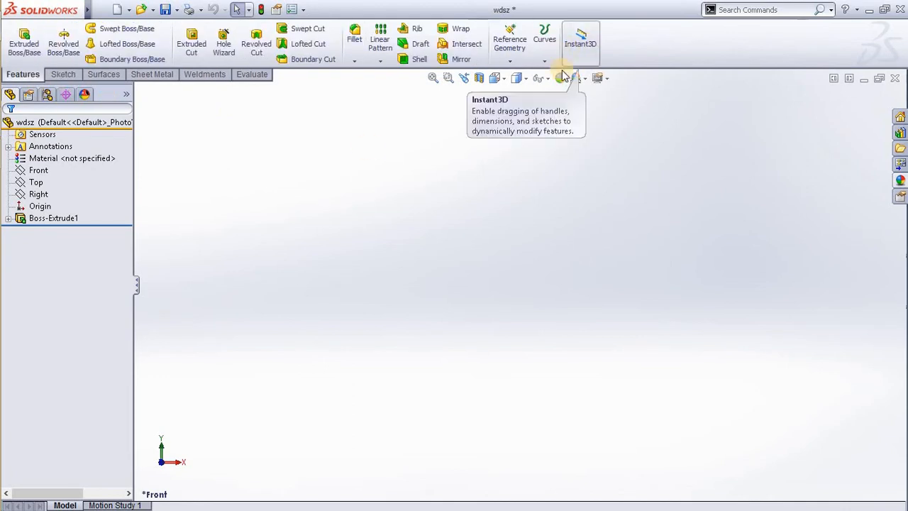
pyautogui.click(894, 78)
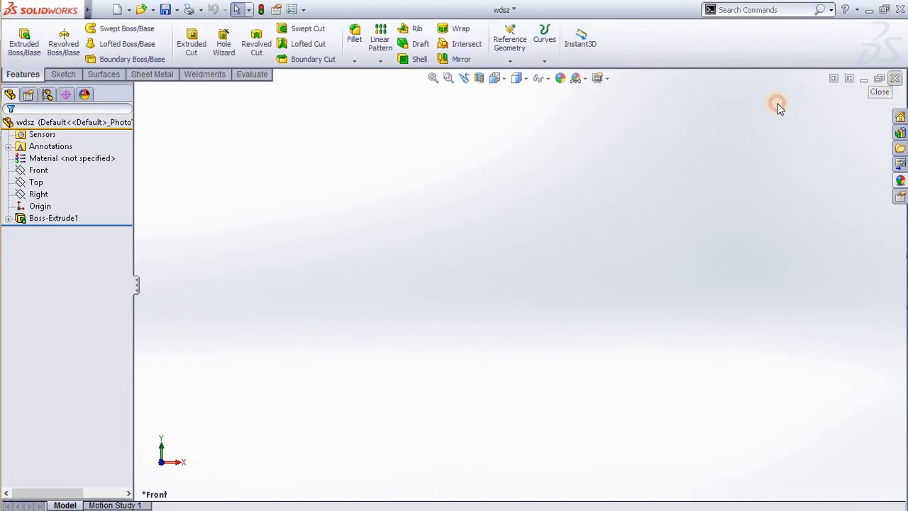
pyautogui.click(505, 262)
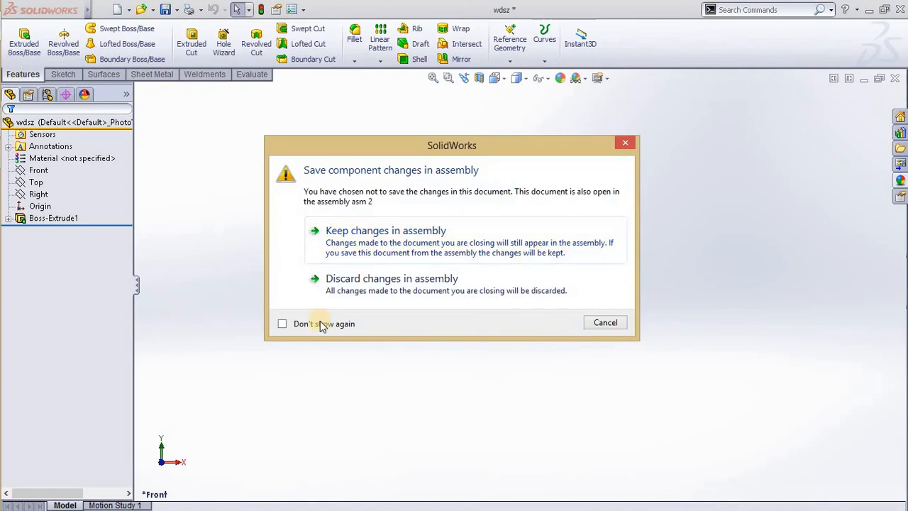
pyautogui.click(399, 275)
pyautogui.moveTo(567, 278); pyautogui.dragTo(371, 208, button='middle')
pyautogui.click(65, 385)
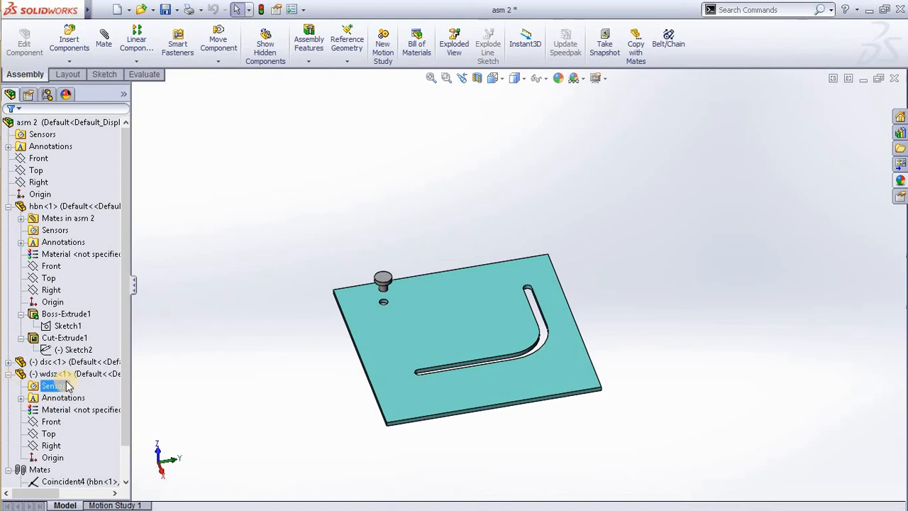
pyautogui.click(79, 374)
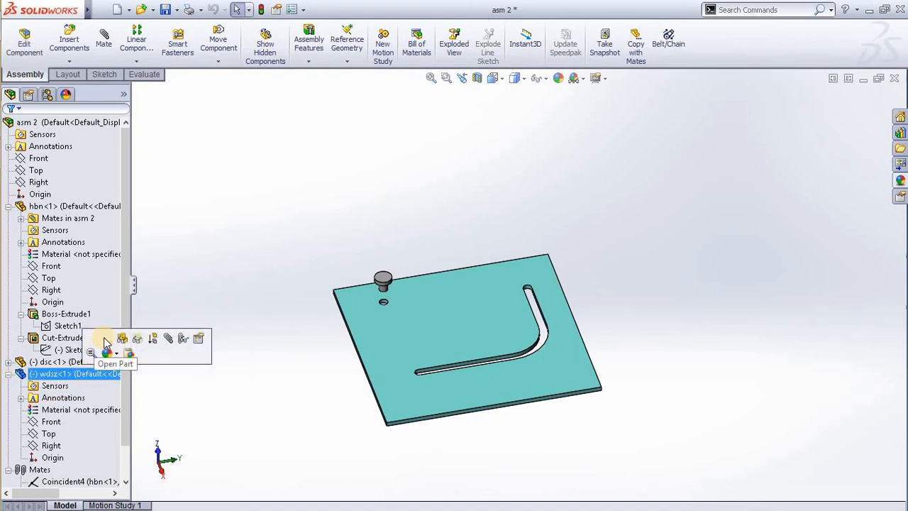
pyautogui.click(99, 340)
pyautogui.hotkey('ctrl', '8')
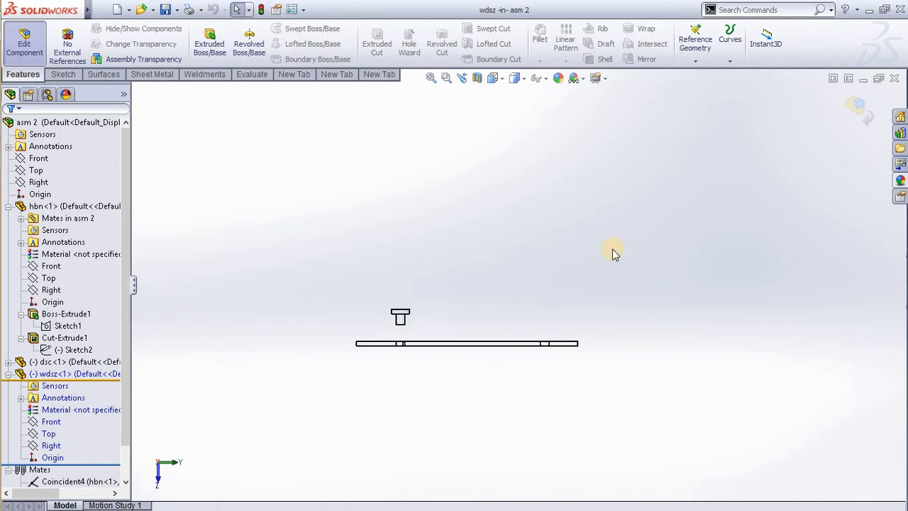
pyautogui.moveTo(544, 298); pyautogui.dragTo(540, 279, button='middle')
pyautogui.hotkey('ctrl', 'shift', 'z')
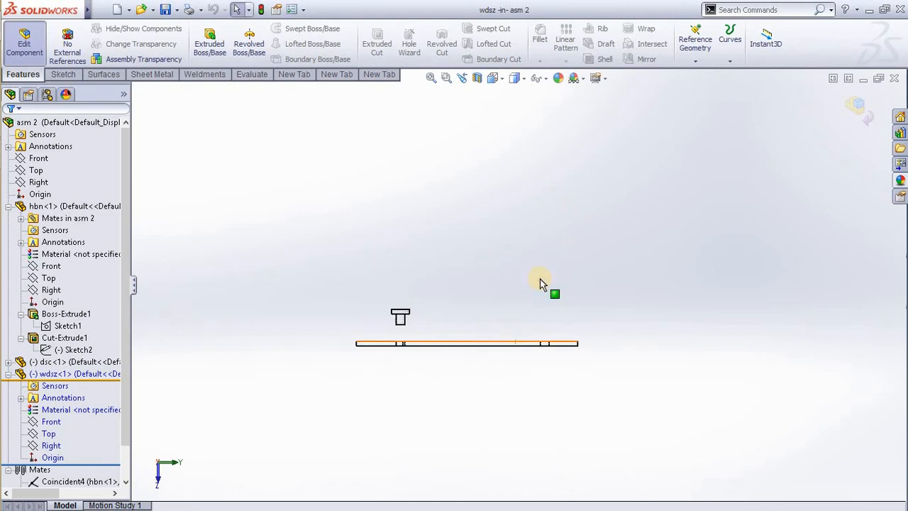
pyautogui.click(861, 102)
pyautogui.click(49, 377)
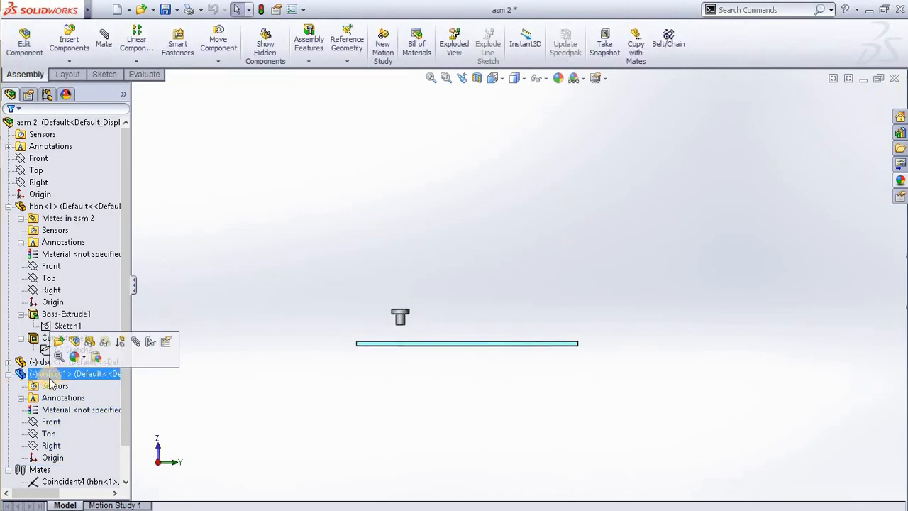
pyautogui.click(328, 329)
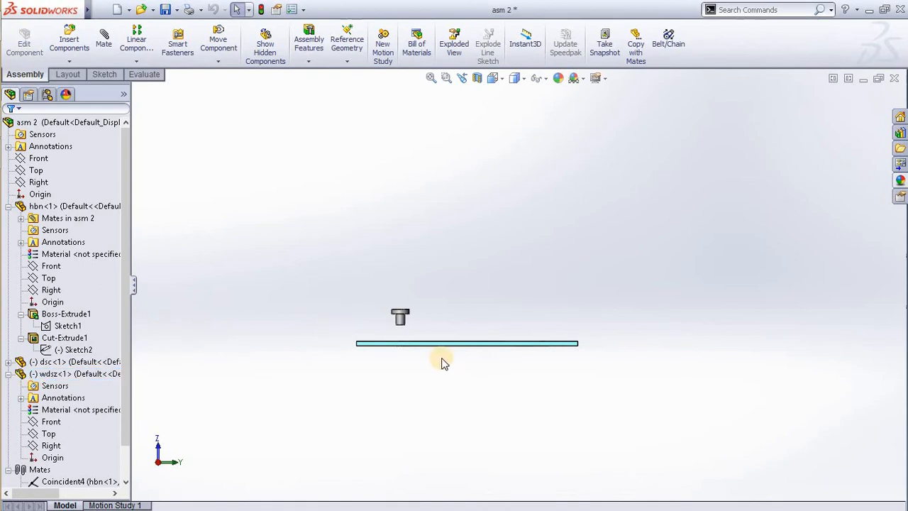
pyautogui.click(25, 374)
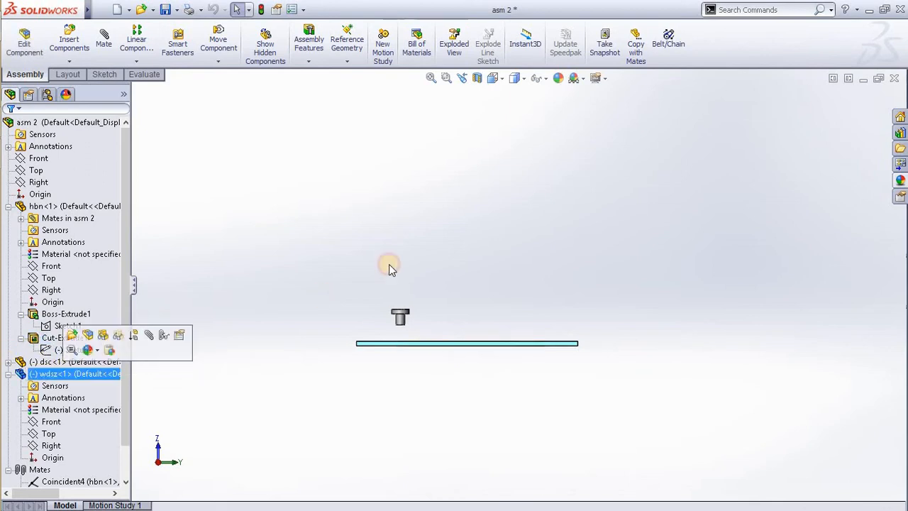
pyautogui.moveTo(390, 263); pyautogui.dragTo(375, 319, button='middle')
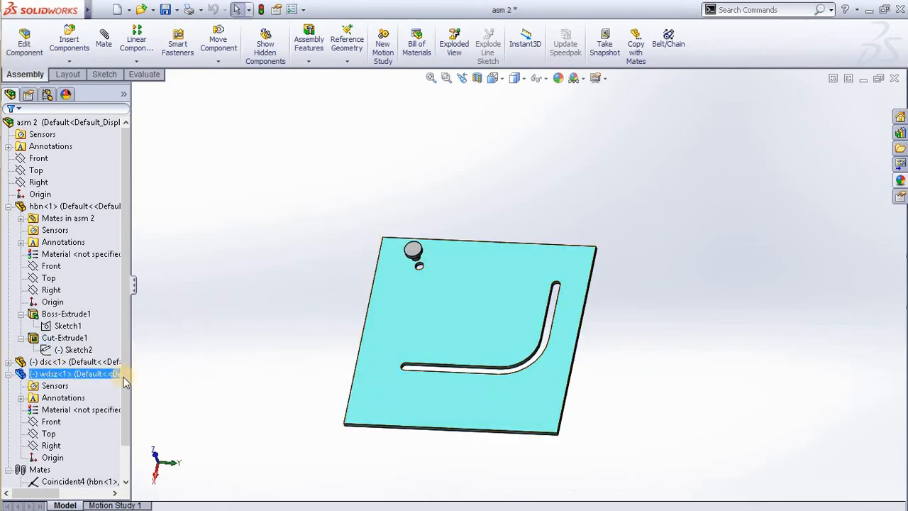
pyautogui.scroll(-1, 123, 460)
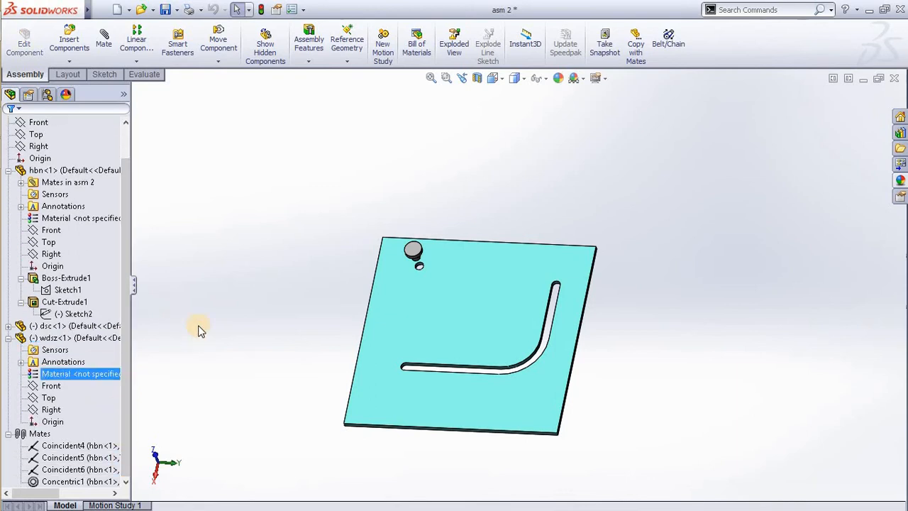
pyautogui.click(234, 276)
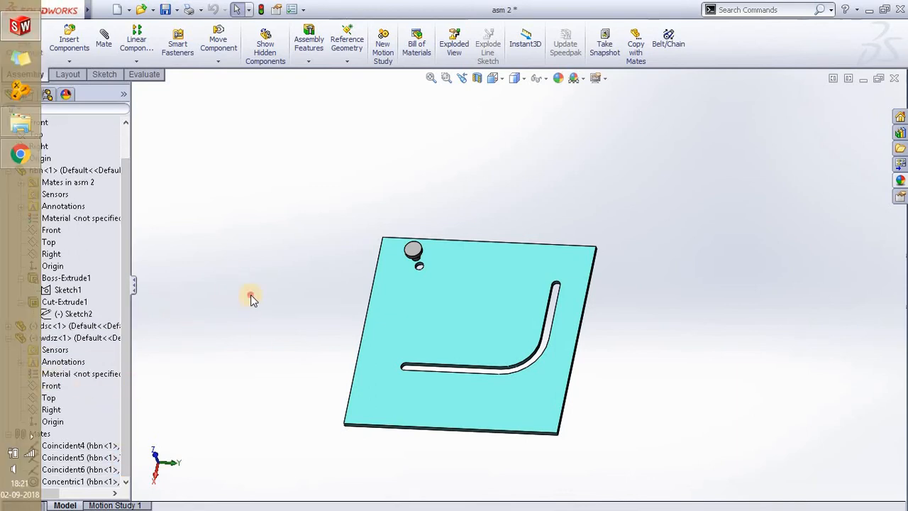
# Open the wdsz part in its own window to check its contents, and close it again
pyautogui.click(49, 338)
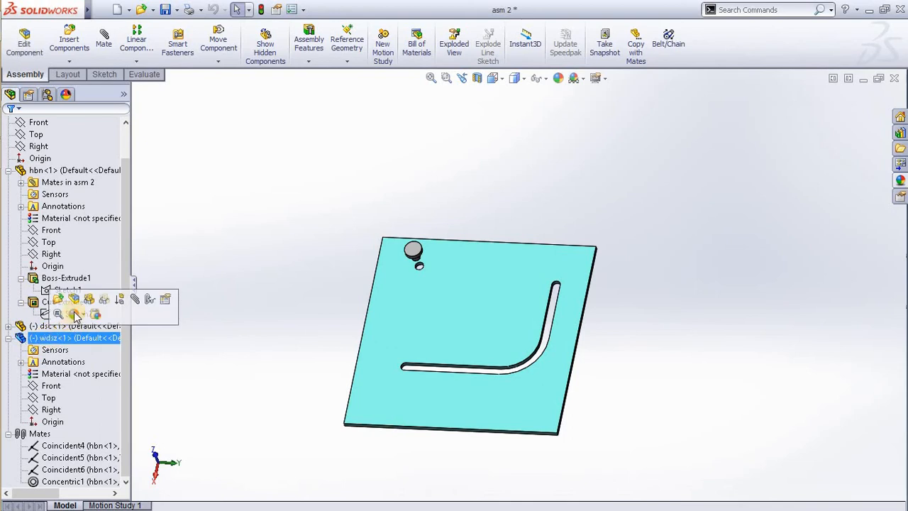
pyautogui.keyDown('ctrl'); pyautogui.click(50, 326); pyautogui.keyUp('ctrl')
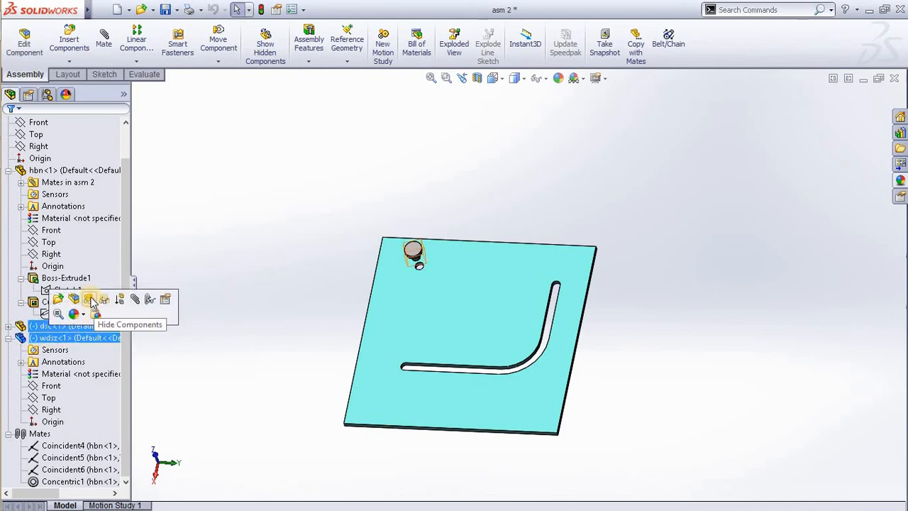
pyautogui.click(58, 299)
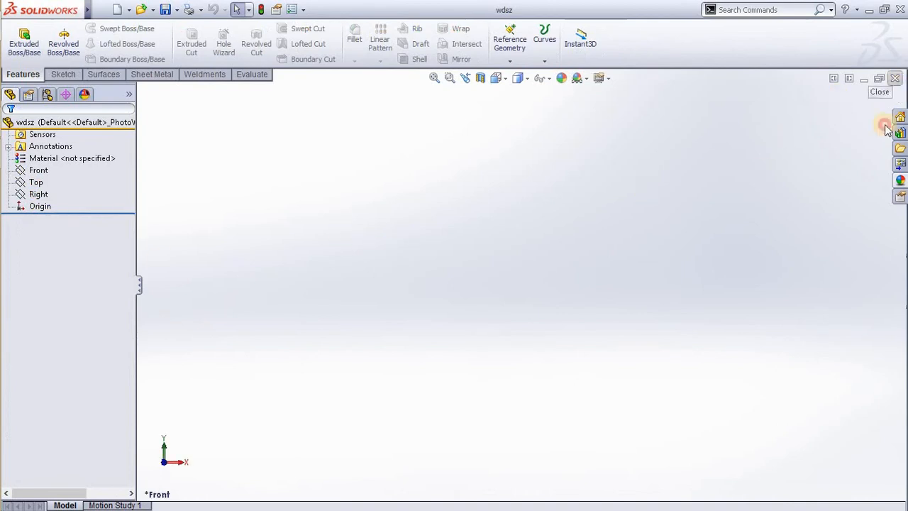
pyautogui.click(895, 78)
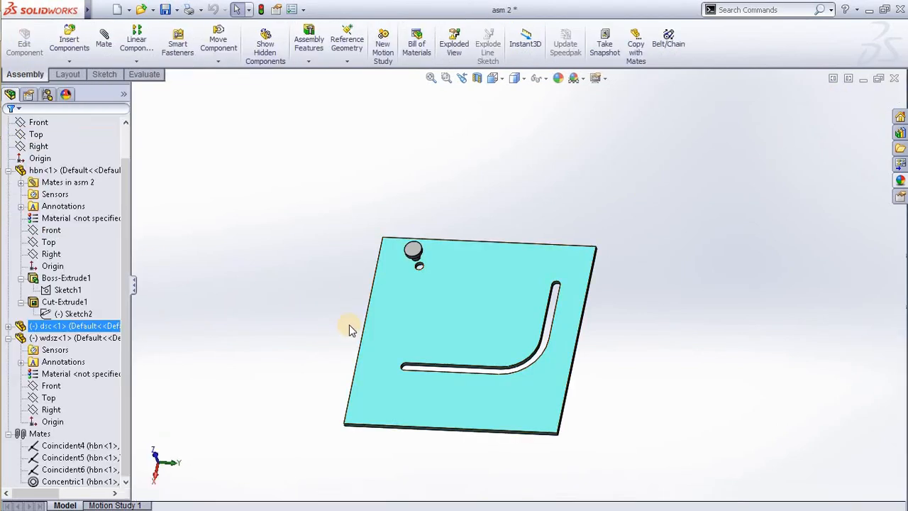
# Edit the wdsz part in the context of the assembly and start a sketch on its Front plane
pyautogui.click(76, 338)
pyautogui.click(82, 298)
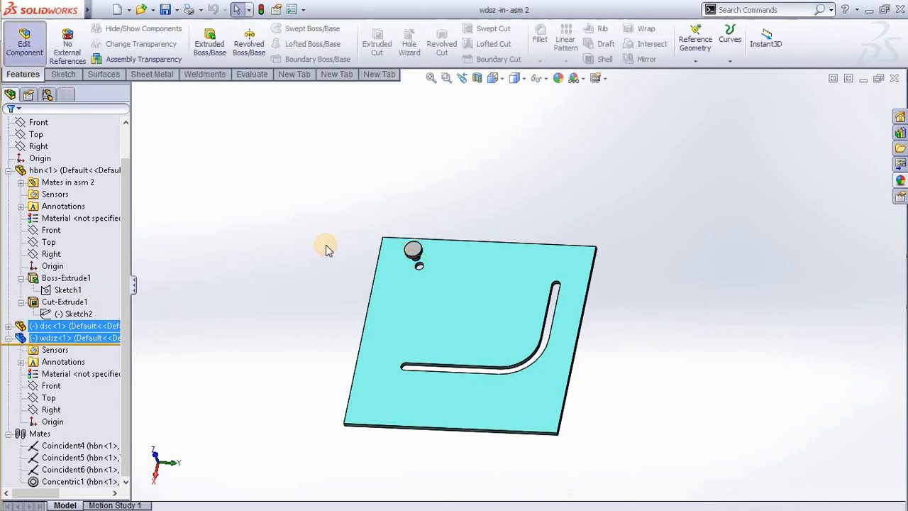
pyautogui.scroll(-1, 467, 326)
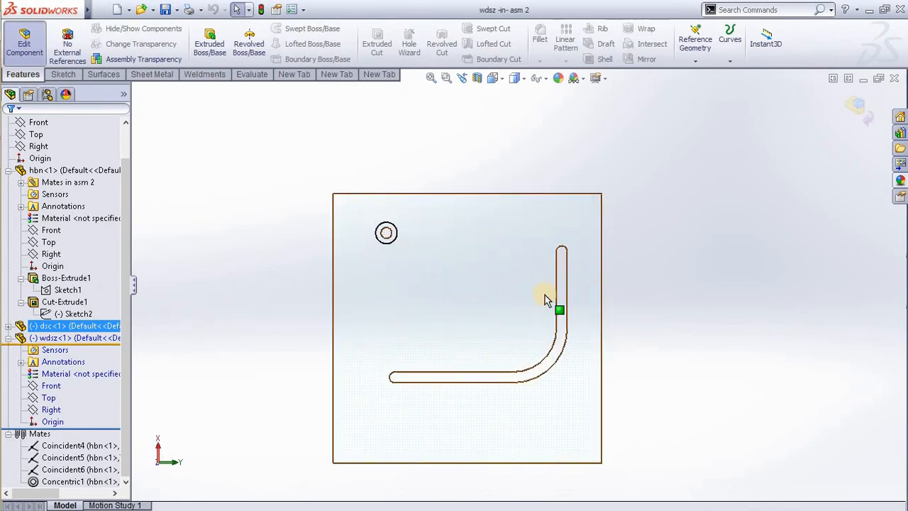
pyautogui.hotkey('ctrl', '8')
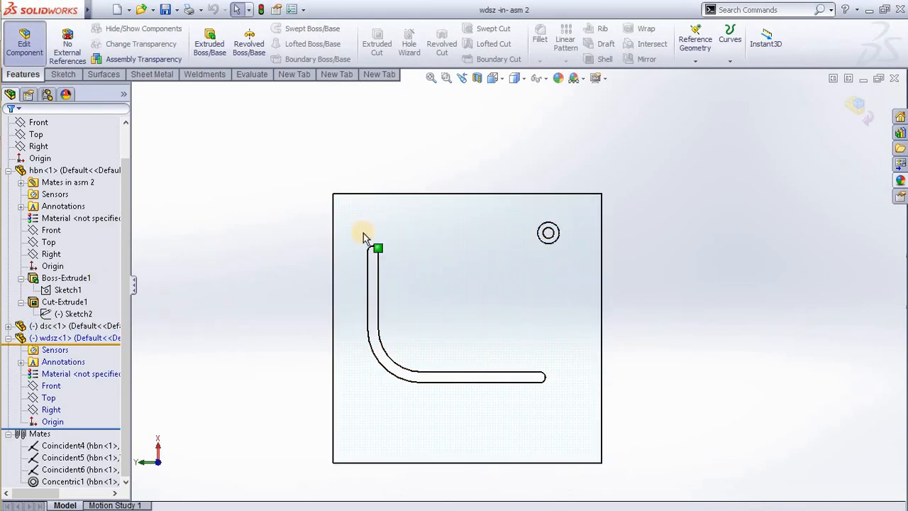
pyautogui.click(51, 386)
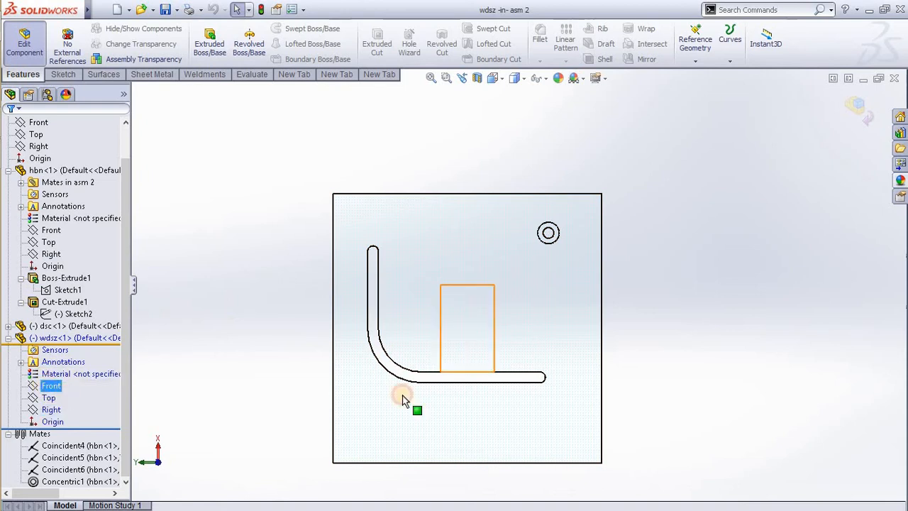
pyautogui.moveTo(402, 394); pyautogui.dragTo(398, 274, button='middle')
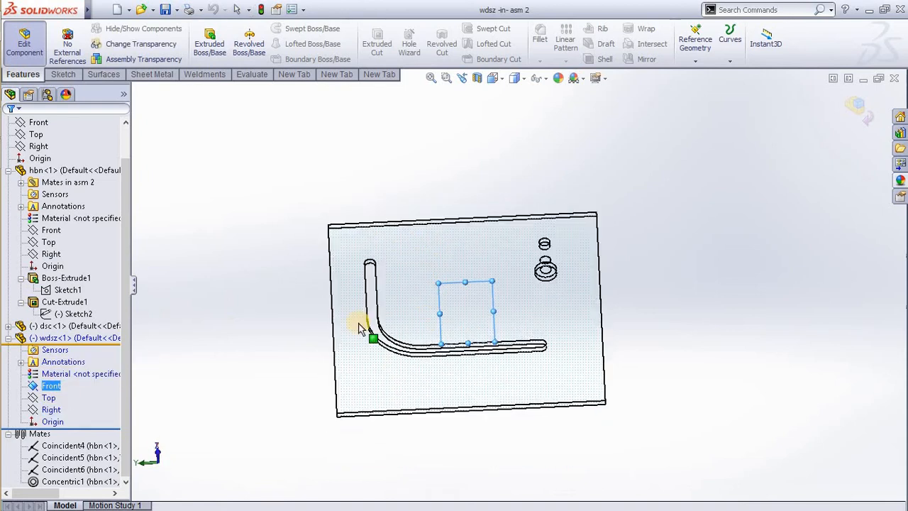
pyautogui.rightClick(51, 386)
pyautogui.click(63, 289)
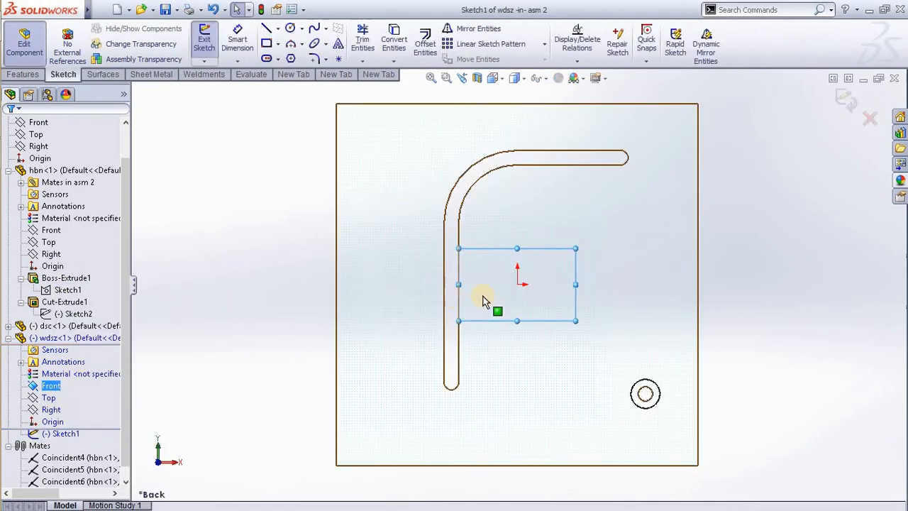
# Draw a line about 258 mm long at about 56° from the sketch origin, crossing the plate's horizontal slot near its end
pyautogui.hotkey('ctrl', '8')
pyautogui.hotkey('ctrl', '8')
pyautogui.scroll(-3, 604, 282)
pyautogui.click(742, 270)
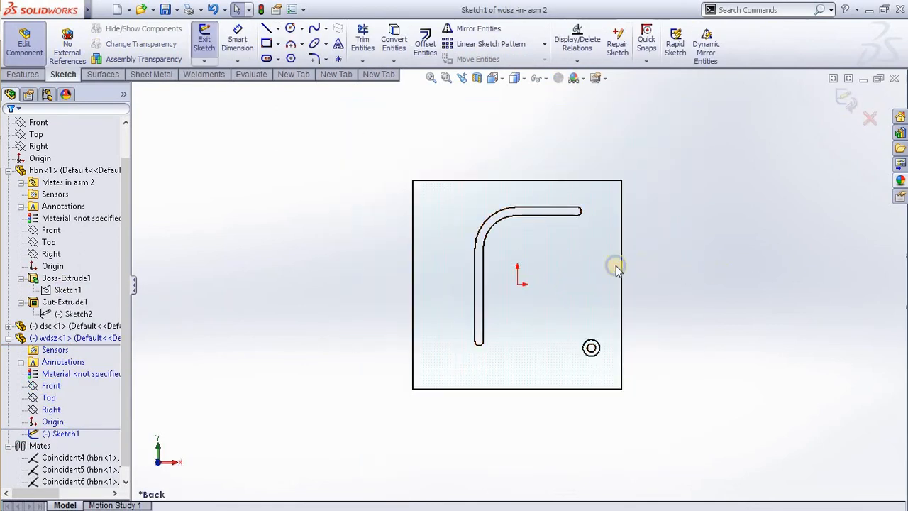
pyautogui.press('l')
pyautogui.scroll(-3, 523, 284)
pyautogui.click(503, 317)
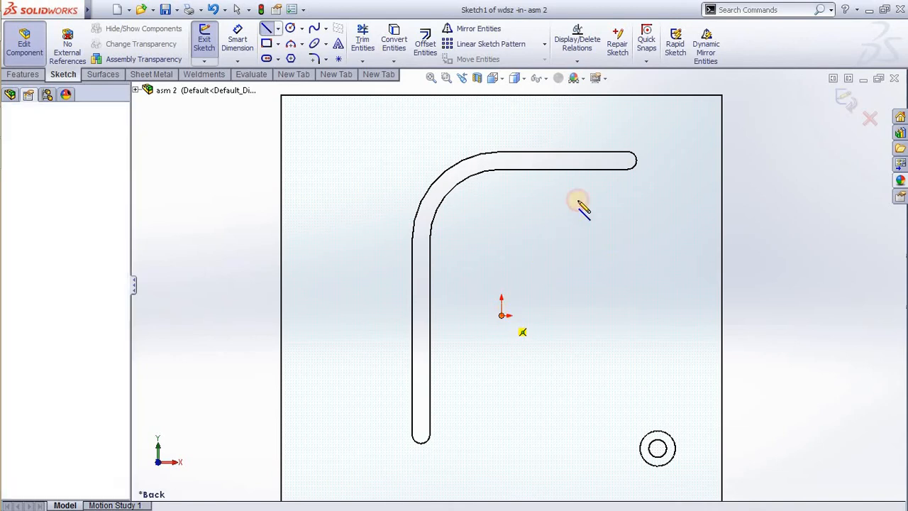
pyautogui.click(626, 126)
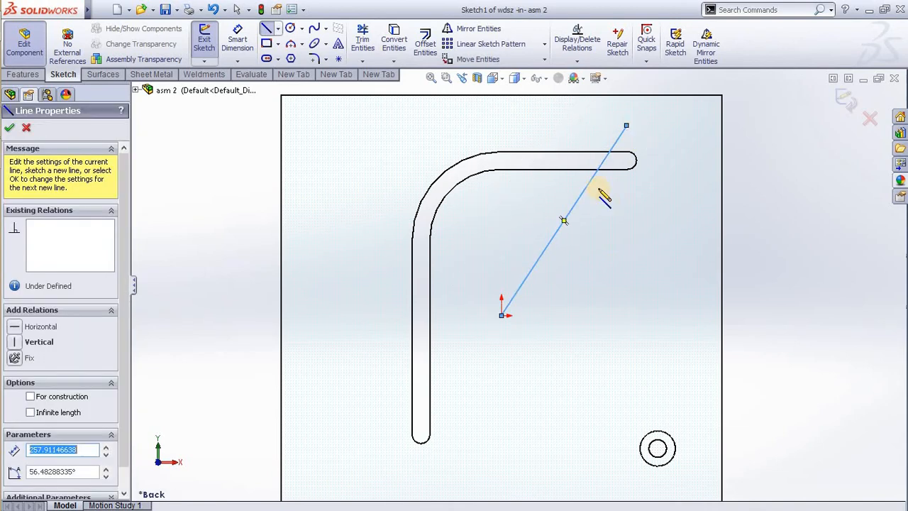
pyautogui.press('Escape')
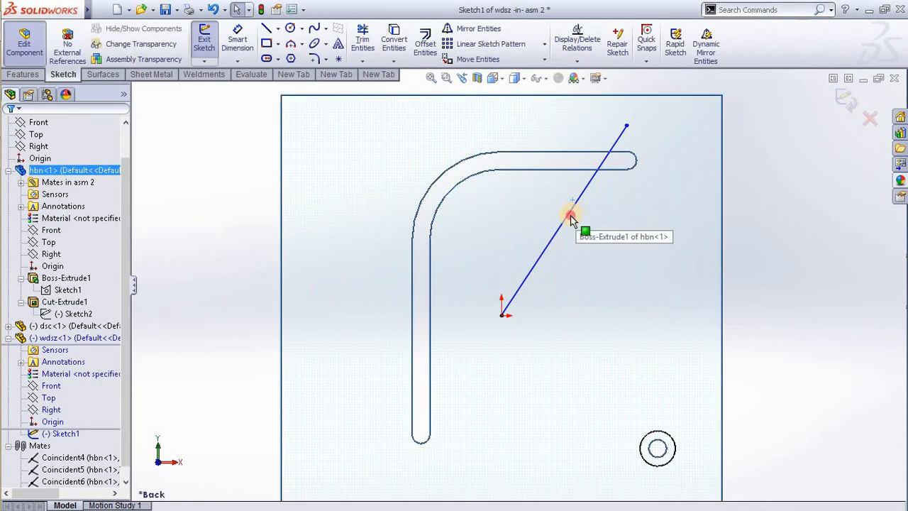
# Offset the slanted line 20 mm in both directions with arc end caps, making the base line construction geometry
pyautogui.click(555, 239)
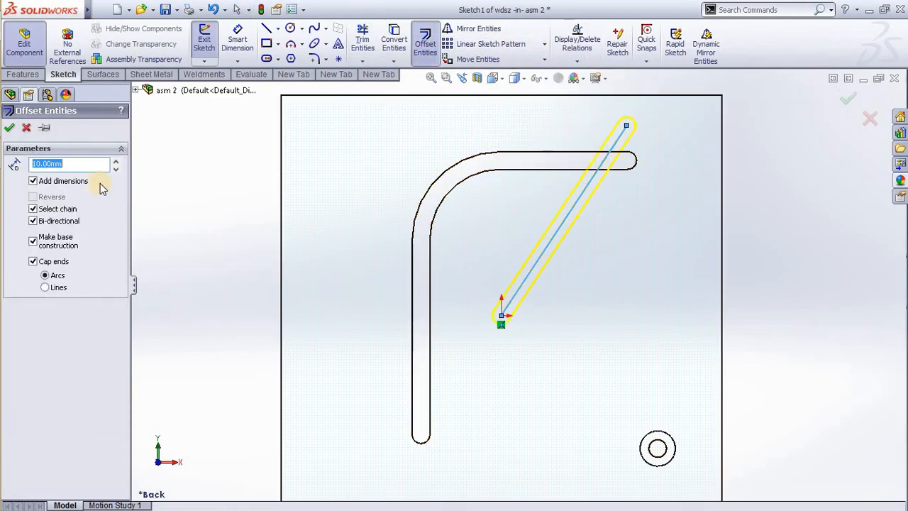
pyautogui.write('20')
pyautogui.press('Return')
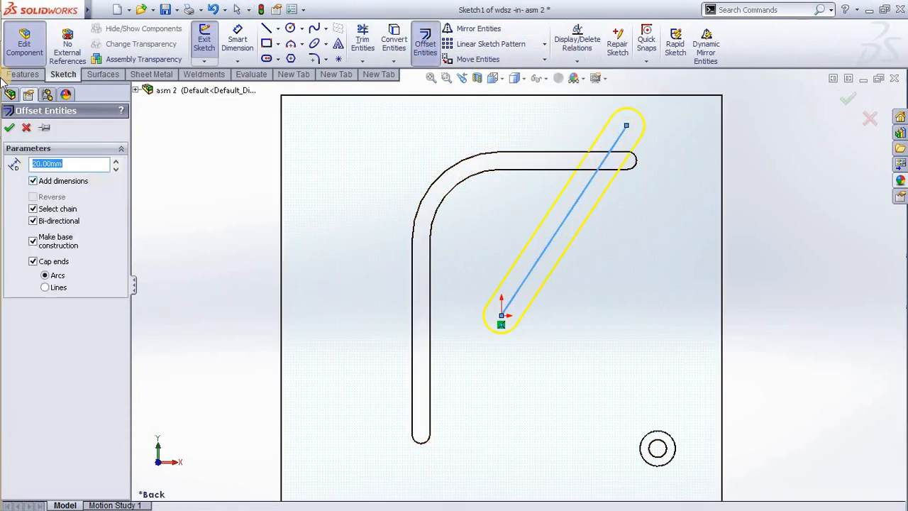
pyautogui.click(9, 128)
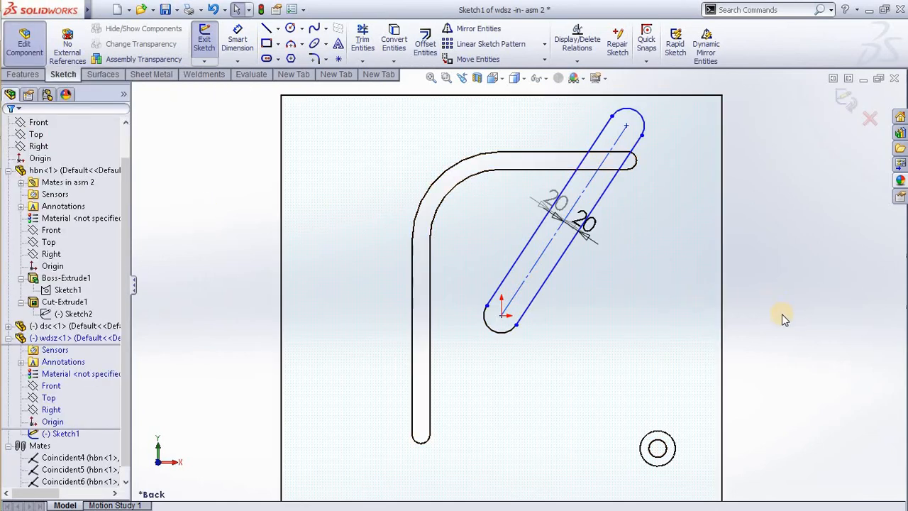
# Draw a line along the link's construction centreline, from partway up to its upper endpoint
pyautogui.moveTo(782, 314); pyautogui.dragTo(781, 237, button='right')
pyautogui.moveTo(884, 264); pyautogui.dragTo(626, 257, button='right')
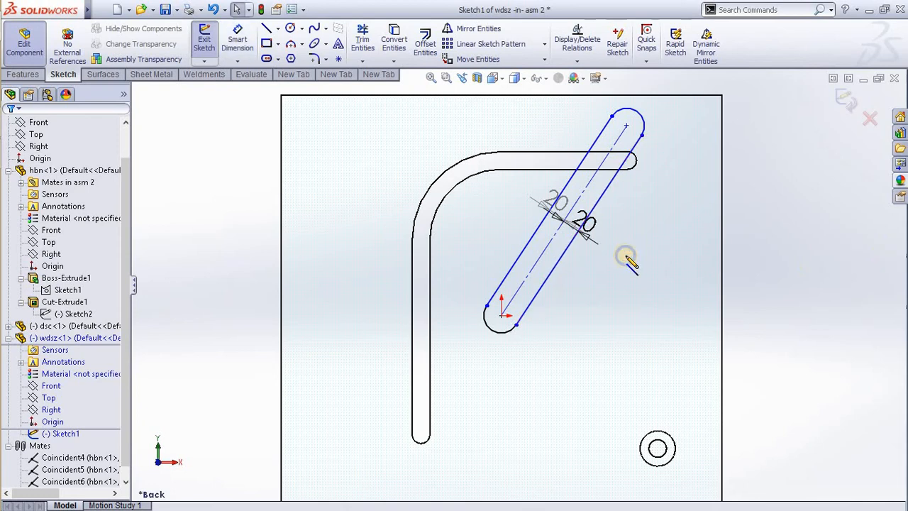
pyautogui.moveTo(533, 266); pyautogui.dragTo(626, 126)
pyautogui.press('Escape')
# Offset the new inner line 10 mm in both directions with arc end caps, making the base line construction geometry
pyautogui.moveTo(777, 323); pyautogui.dragTo(778, 277, button='right')
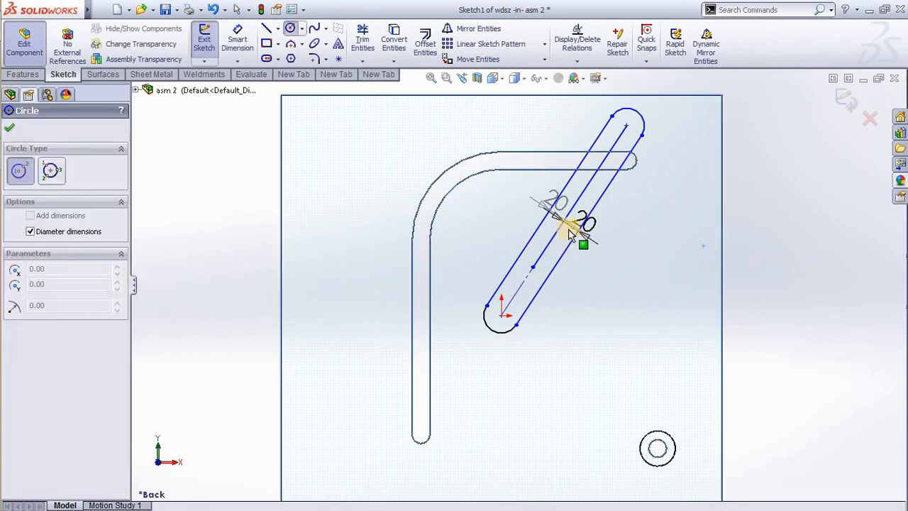
pyautogui.press('Escape')
pyautogui.click(532, 267)
pyautogui.click(425, 41)
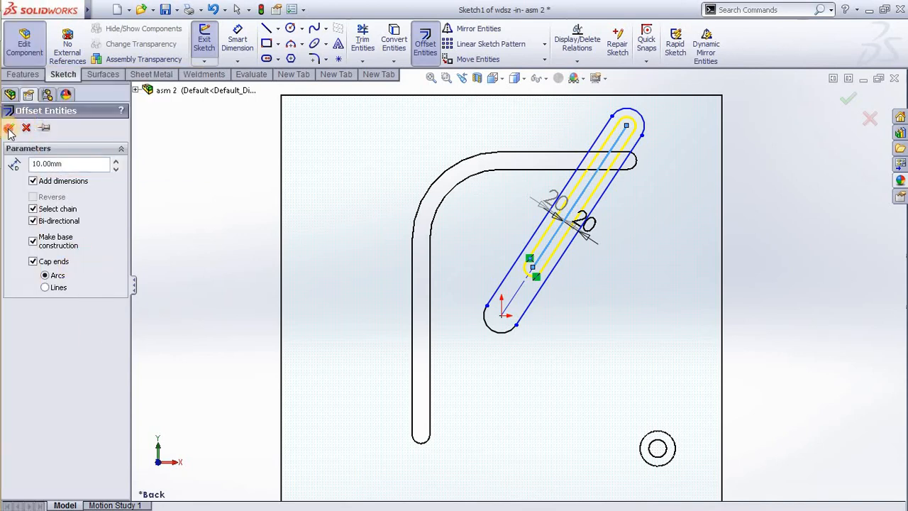
pyautogui.click(8, 129)
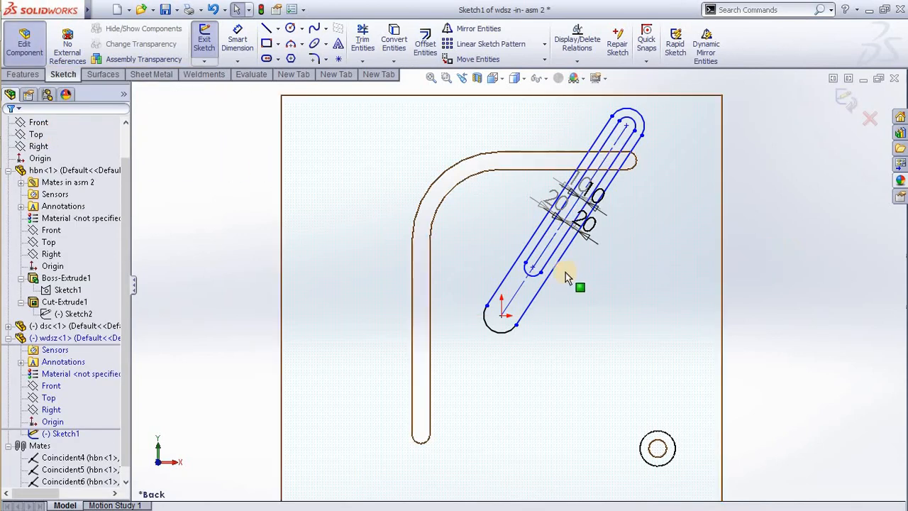
# Draw a circle about 22 mm in diameter at the sketch origin, inside the link's lower rounded end, and dimension its diameter
pyautogui.moveTo(654, 313); pyautogui.dragTo(715, 311, button='right')
pyautogui.scroll(-1, 559, 328)
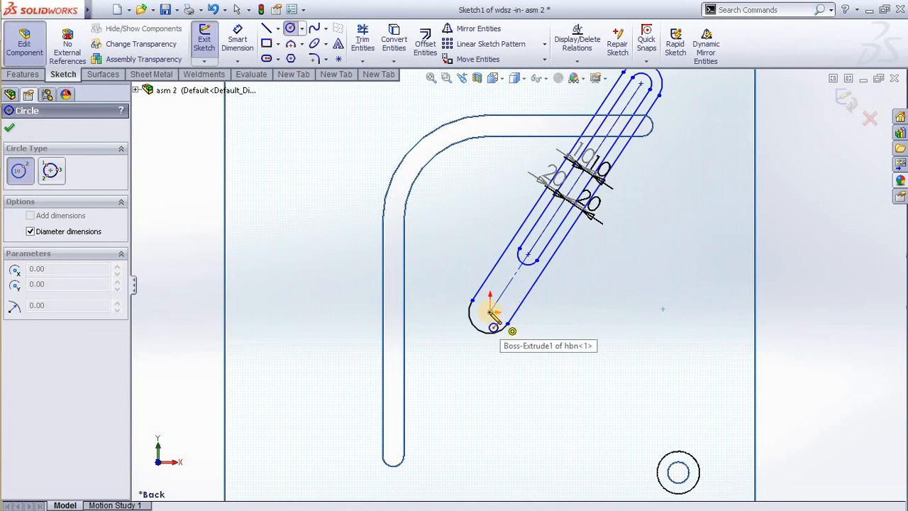
pyautogui.click(489, 312)
pyautogui.click(490, 324)
pyautogui.moveTo(756, 369); pyautogui.dragTo(756, 286, button='right')
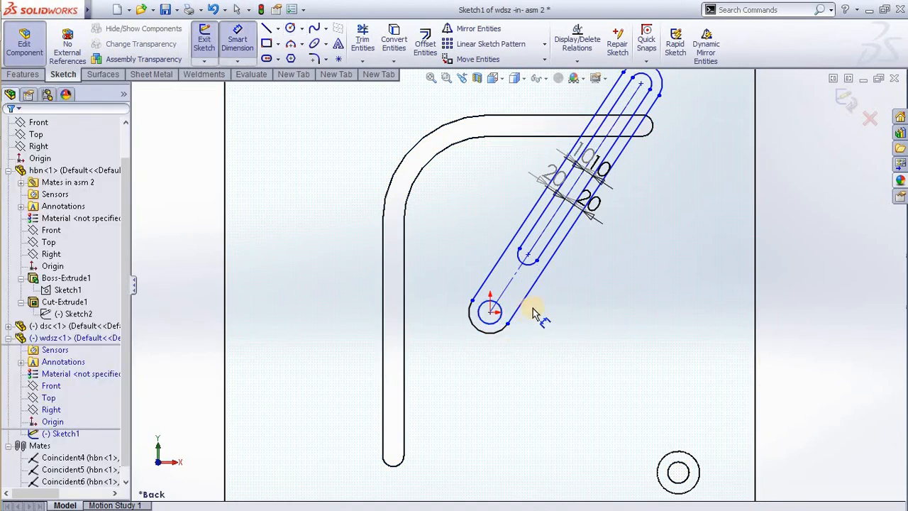
pyautogui.click(500, 332)
pyautogui.click(521, 347)
pyautogui.press('Return')
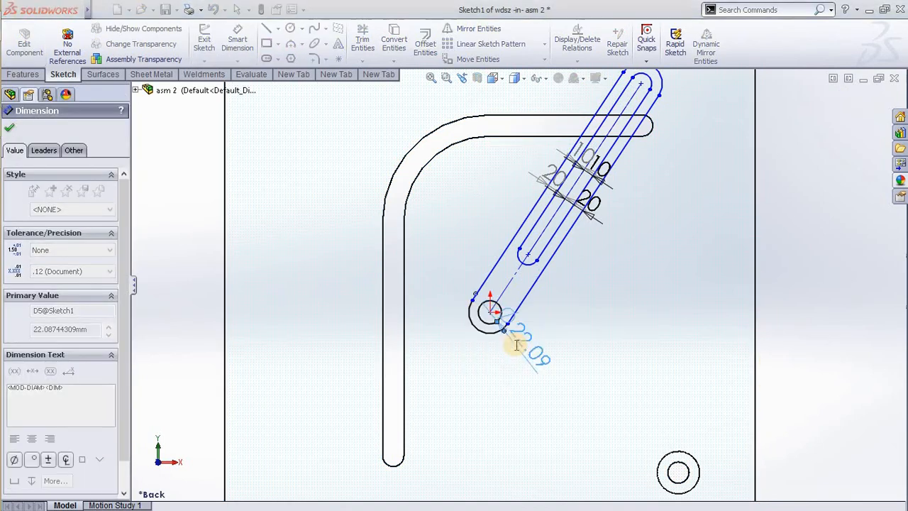
pyautogui.press('Escape')
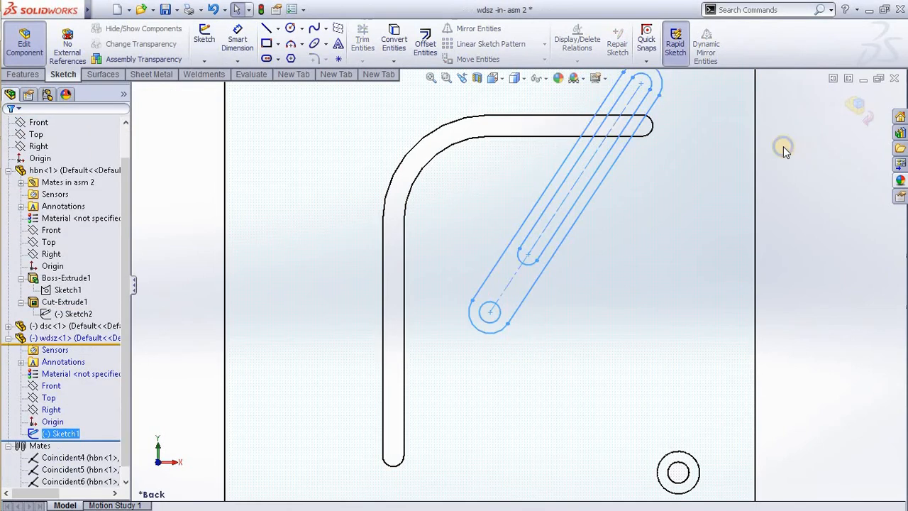
# Extrude the link sketch 10 mm blind and return to editing the assembly
pyautogui.moveTo(783, 146); pyautogui.dragTo(681, 187, button='right')
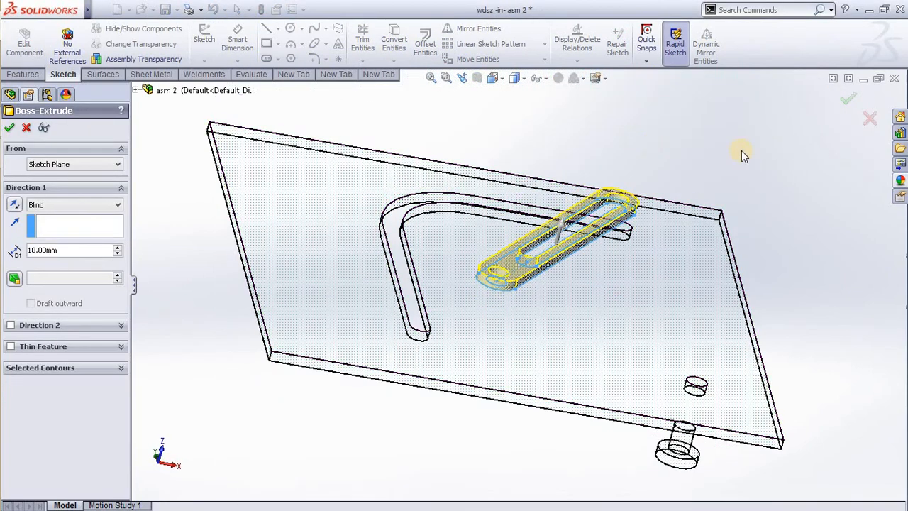
pyautogui.click(731, 189)
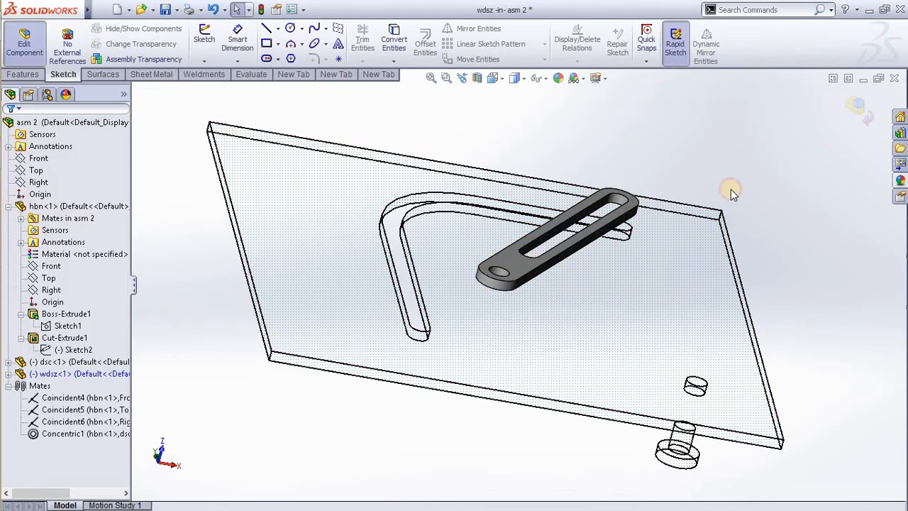
pyautogui.click(855, 114)
# Move the wdsz link from beneath the plate to above it
pyautogui.moveTo(604, 269)
pyautogui.mouseDown(button='middle')
pyautogui.moveTo(586, 229)
pyautogui.moveTo(593, 247)
pyautogui.moveTo(602, 215)
pyautogui.moveTo(594, 340)
pyautogui.moveTo(606, 142)
pyautogui.moveTo(589, 328)
pyautogui.mouseUp(button='middle')
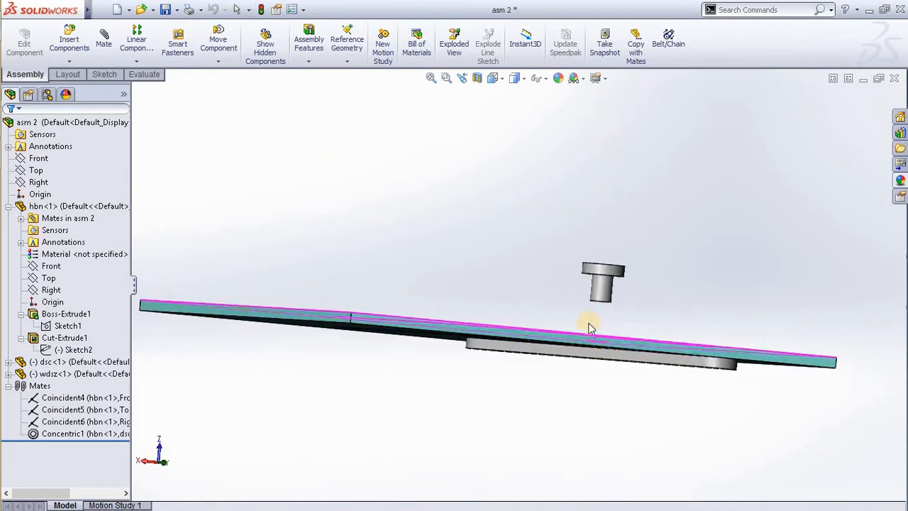
pyautogui.scroll(-2, 591, 329)
pyautogui.moveTo(603, 366); pyautogui.dragTo(589, 270)
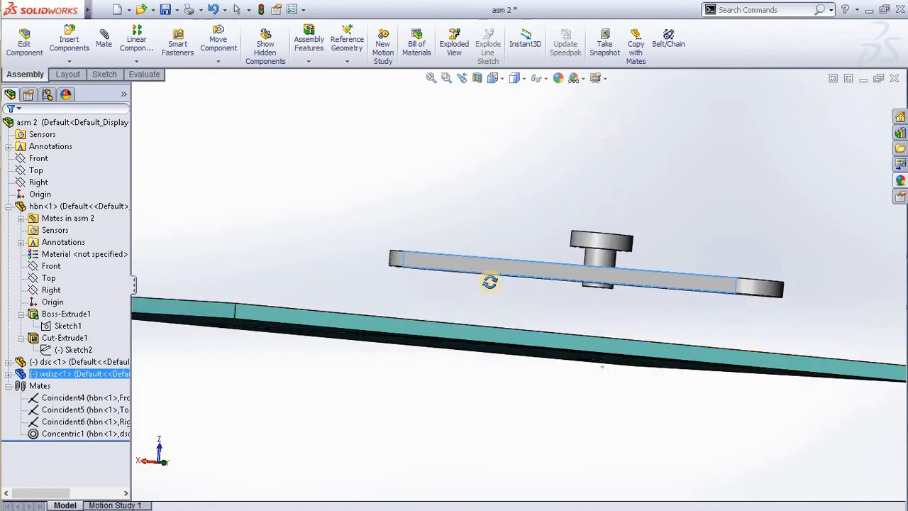
pyautogui.moveTo(489, 282)
pyautogui.mouseDown(button='middle')
pyautogui.moveTo(487, 291)
pyautogui.moveTo(482, 273)
pyautogui.mouseUp(button='middle')
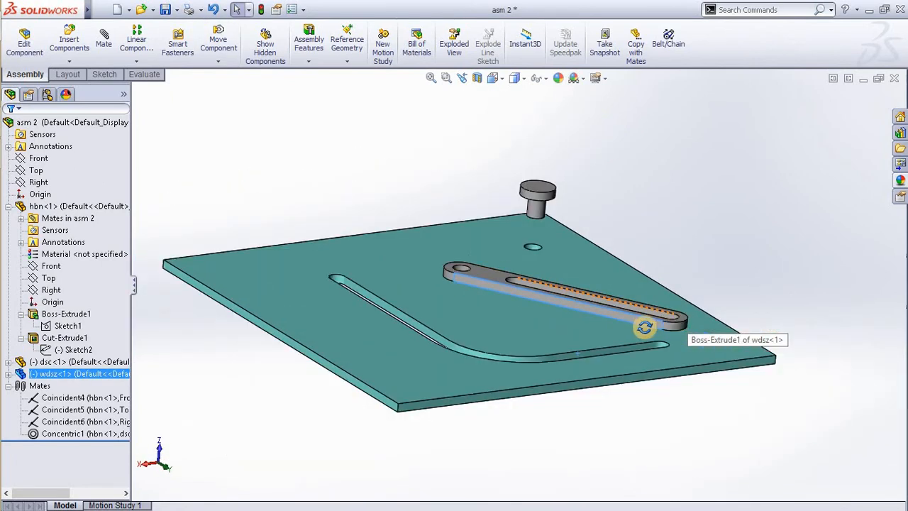
pyautogui.moveTo(644, 327); pyautogui.dragTo(507, 291, button='middle')
# Reposition the wdsz link above the plate's top face with its slotted end near the straight part of the curved slot
pyautogui.moveTo(487, 284); pyautogui.dragTo(568, 340)
pyautogui.moveTo(594, 316); pyautogui.dragTo(599, 238)
pyautogui.scroll(2, 572, 307)
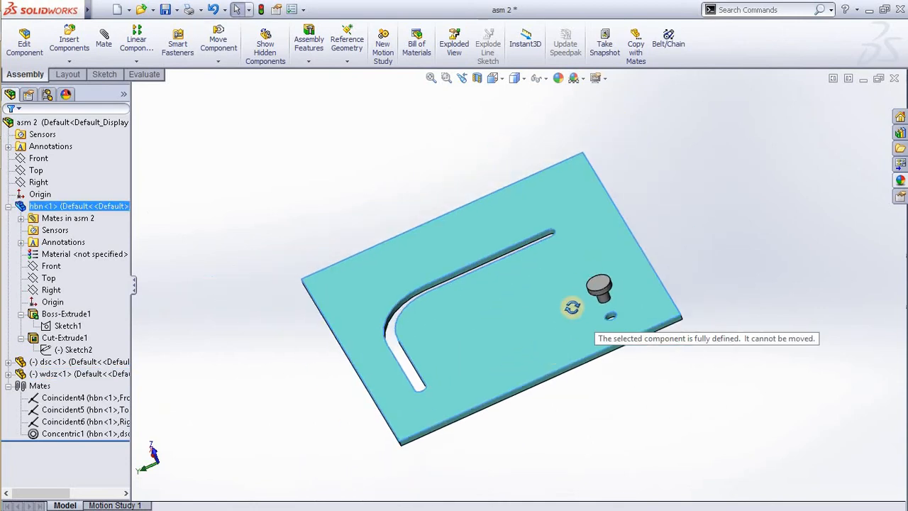
pyautogui.moveTo(572, 307); pyautogui.dragTo(547, 320, button='middle')
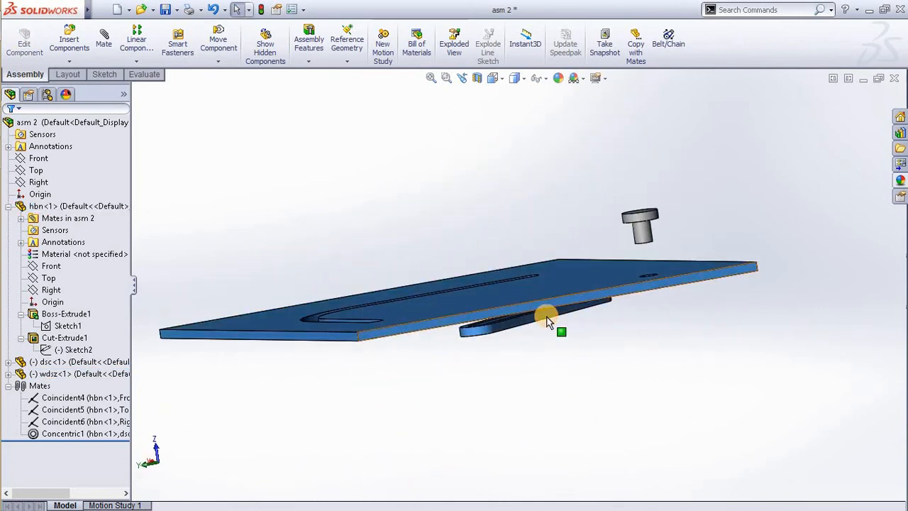
pyautogui.moveTo(547, 320); pyautogui.dragTo(537, 209)
pyautogui.moveTo(577, 194); pyautogui.dragTo(598, 153, button='middle')
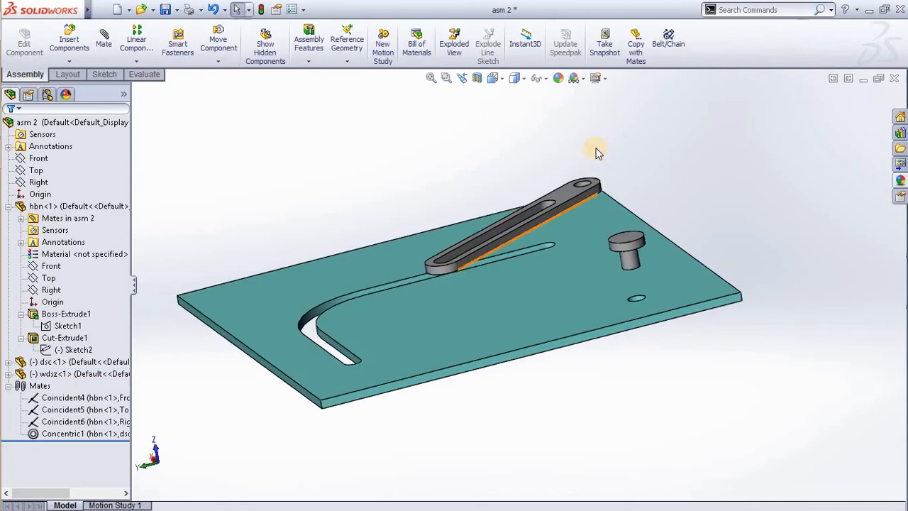
pyautogui.moveTo(596, 149); pyautogui.dragTo(614, 253, button='right')
pyautogui.rightClick(524, 134)
pyautogui.click(718, 155)
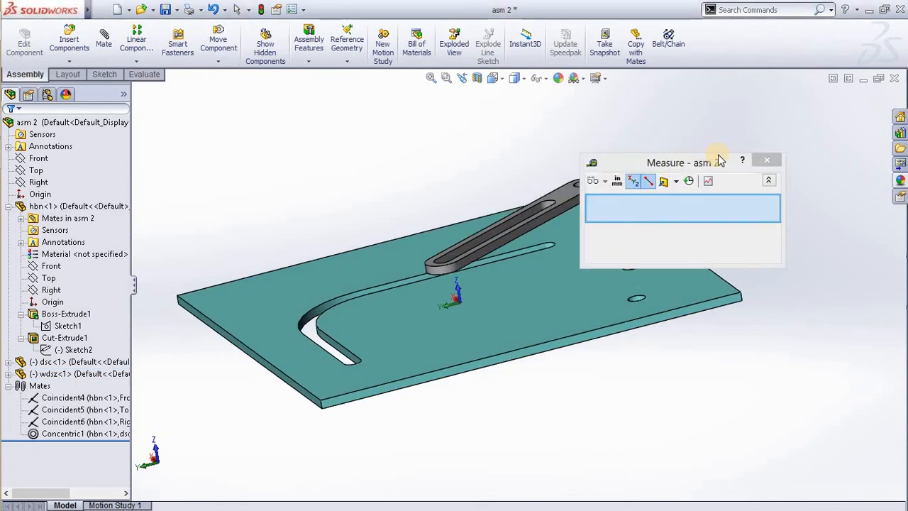
pyautogui.click(767, 159)
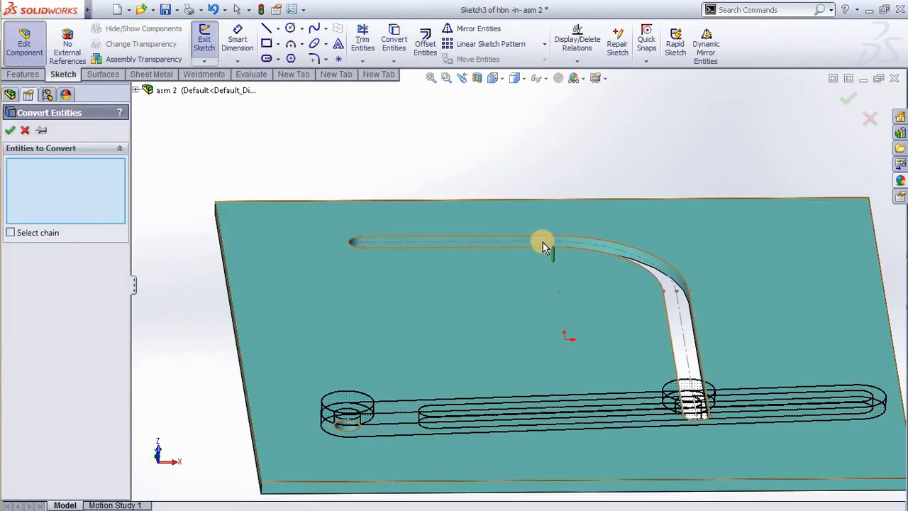
# Convert the curved slot's centreline, its two straight lines and the arc between them, into the new hbn plate sketch
pyautogui.scroll(-5, 543, 242)
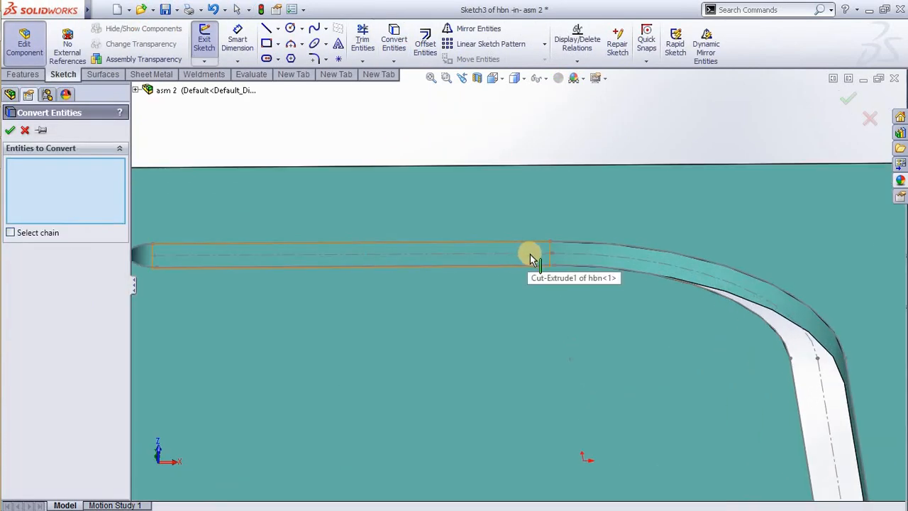
pyautogui.click(532, 255)
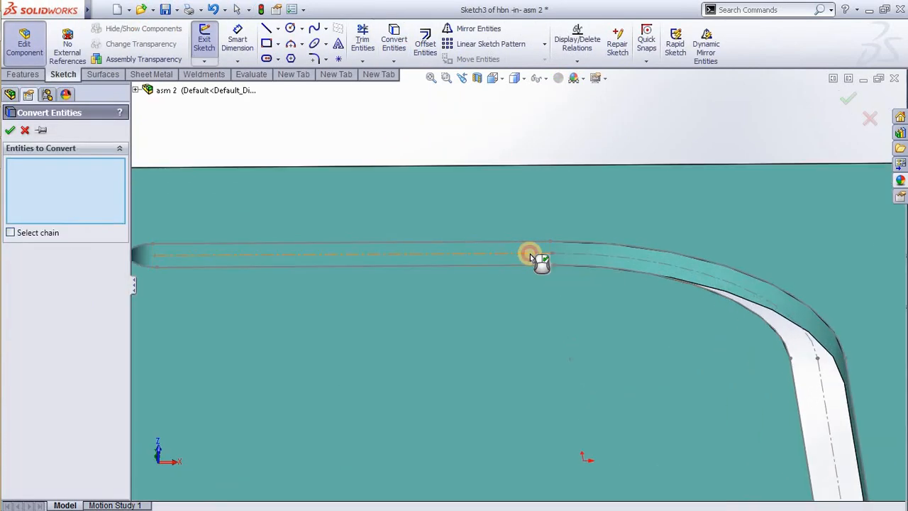
pyautogui.click(608, 256)
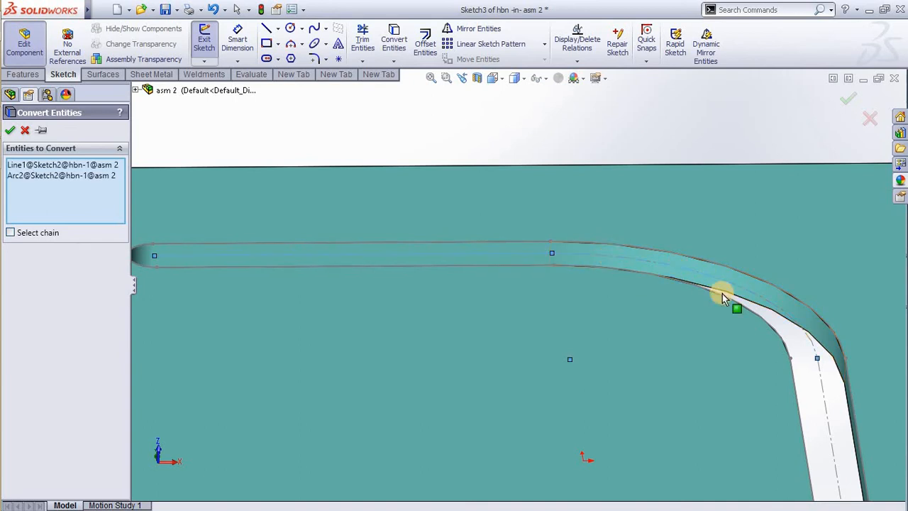
pyautogui.click(823, 390)
pyautogui.press('f')
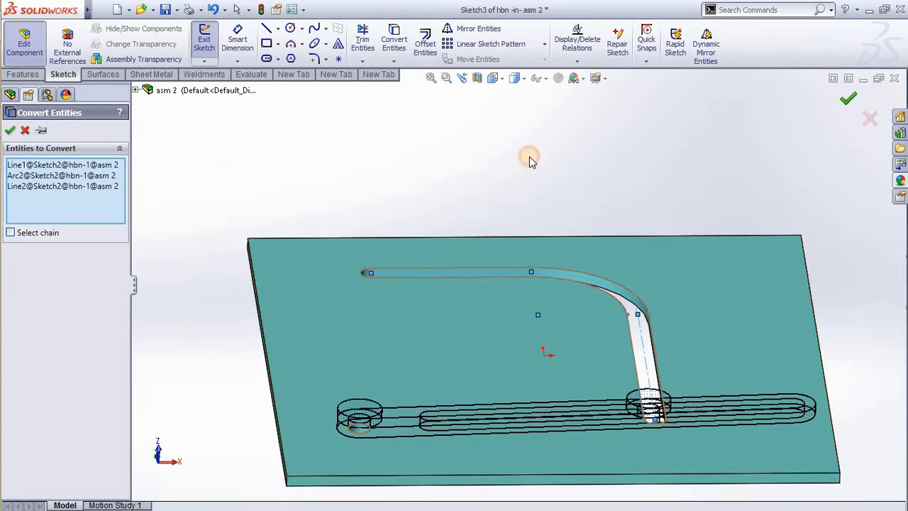
pyautogui.click(662, 402)
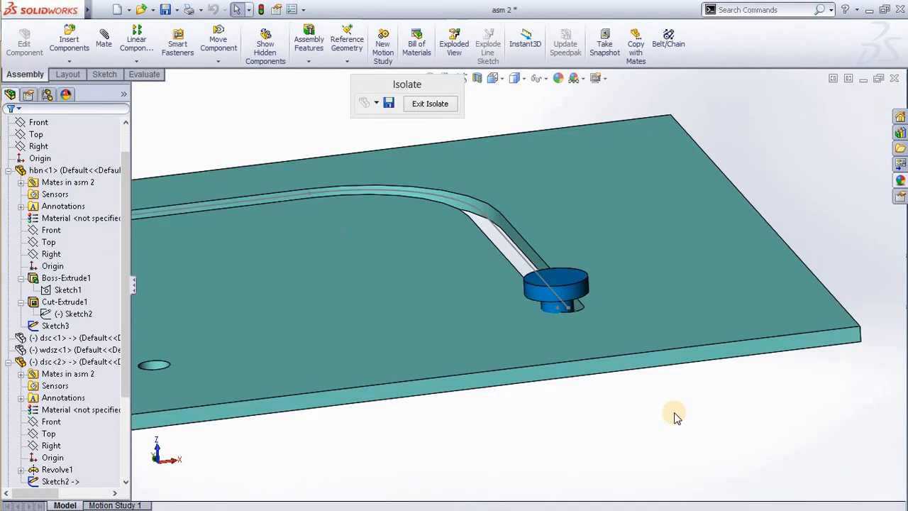
# Open the dsc pin in its own window from the isolated assembly and examine its shaft
pyautogui.scroll(5, 603, 312)
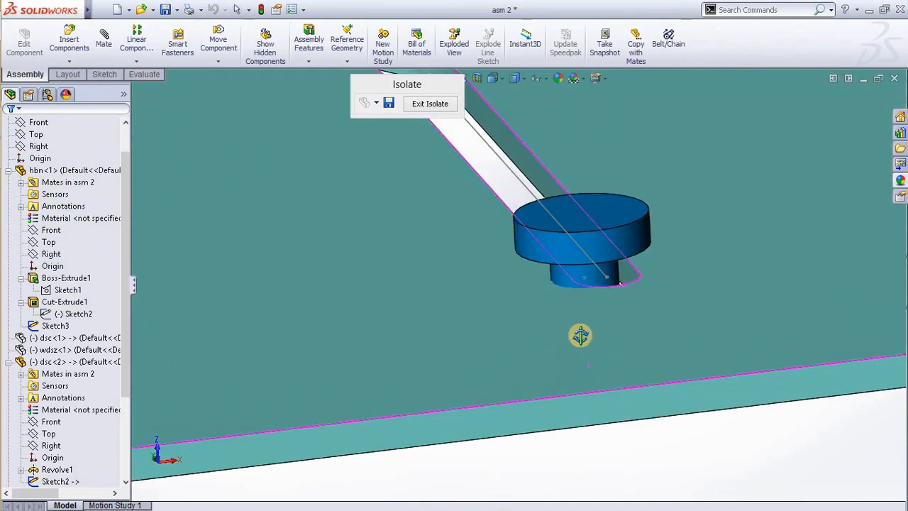
pyautogui.moveTo(580, 336); pyautogui.dragTo(475, 187, button='middle')
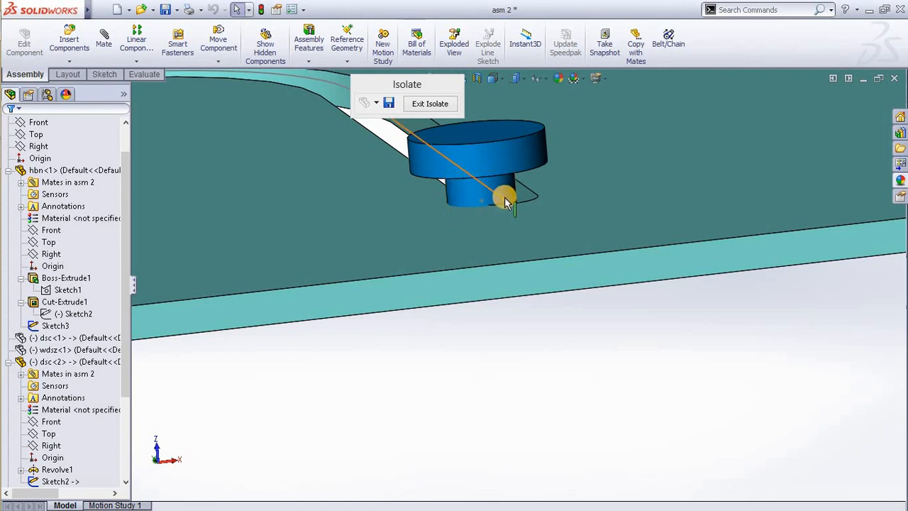
pyautogui.scroll(-4, 472, 196)
pyautogui.click(537, 108)
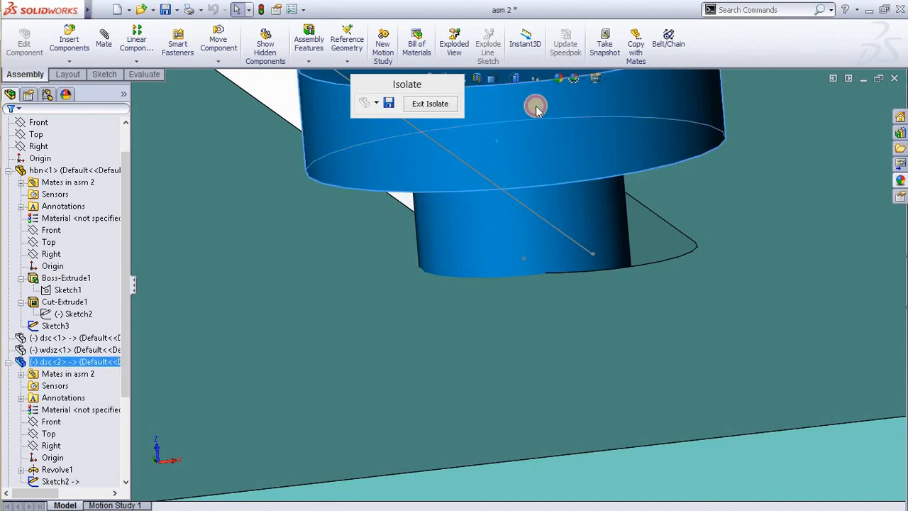
pyautogui.click(536, 76)
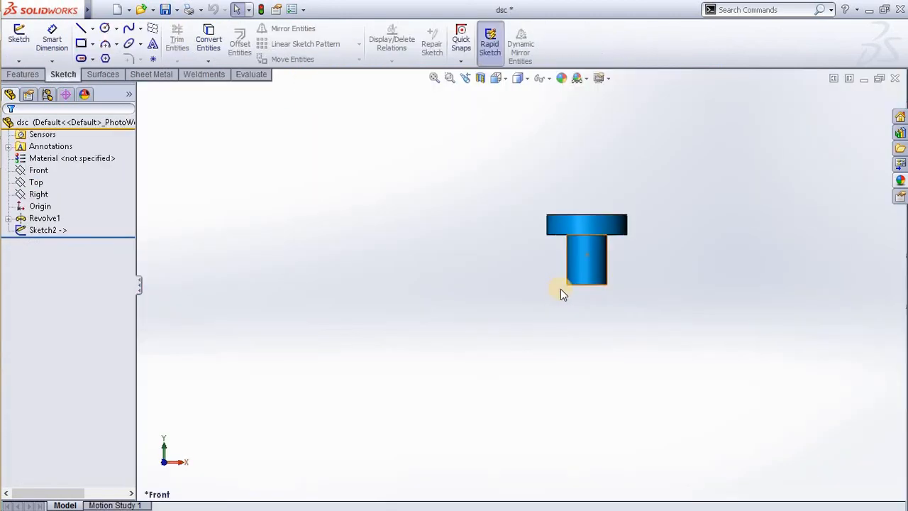
pyautogui.scroll(-6, 560, 288)
pyautogui.moveTo(568, 268); pyautogui.dragTo(512, 232, button='middle')
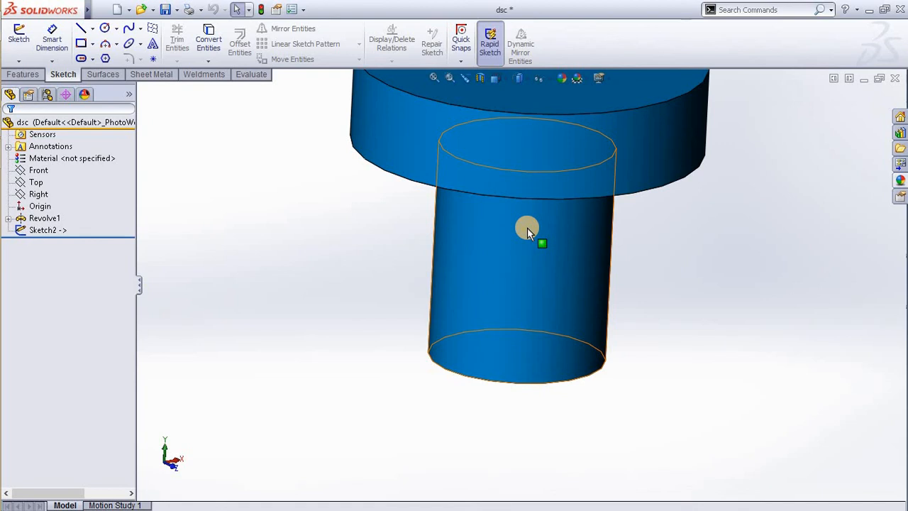
# Close the dsc part with its changes saved, and examine the pin's shaft against the slot's path line in the assembly
pyautogui.click(895, 78)
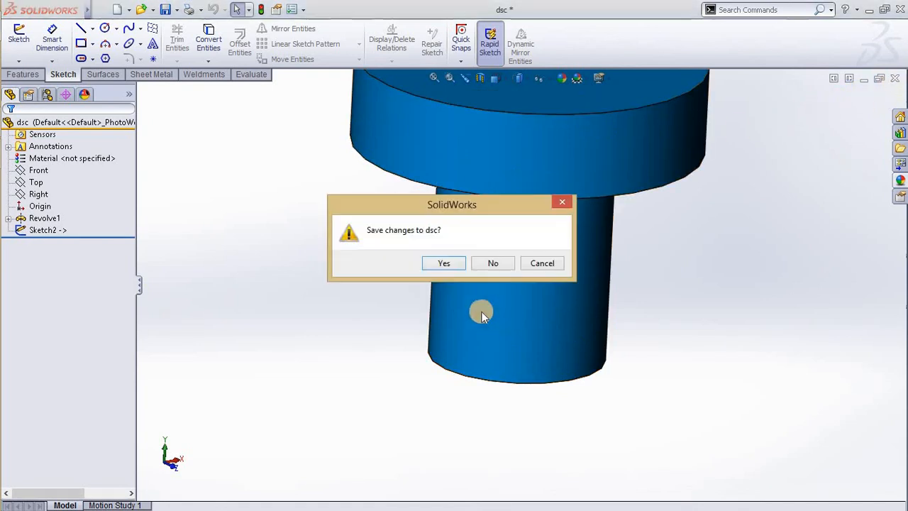
pyautogui.click(453, 265)
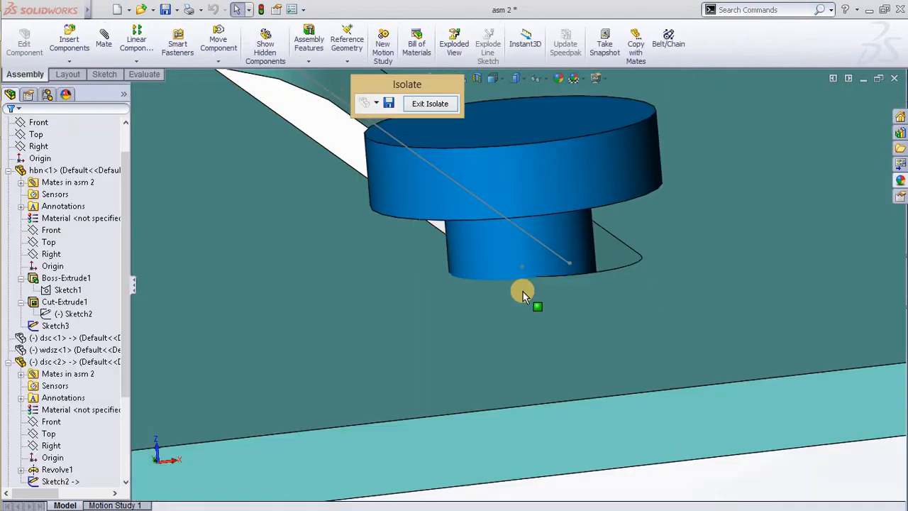
pyautogui.moveTo(523, 292); pyautogui.dragTo(496, 278, button='middle')
pyautogui.scroll(-4, 465, 313)
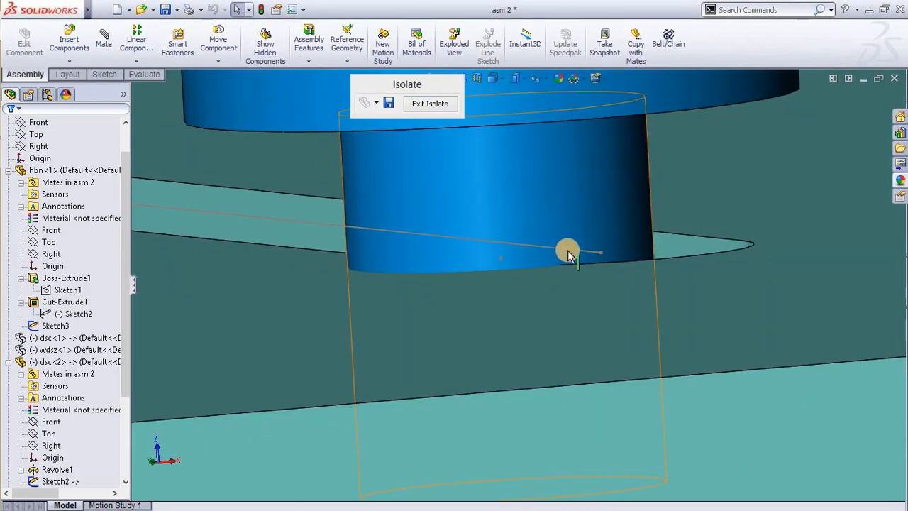
pyautogui.scroll(4, 412, 229)
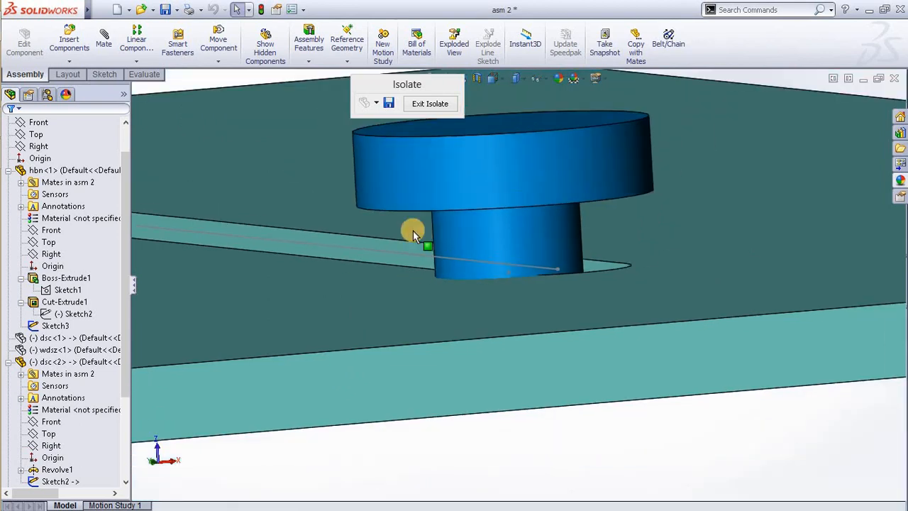